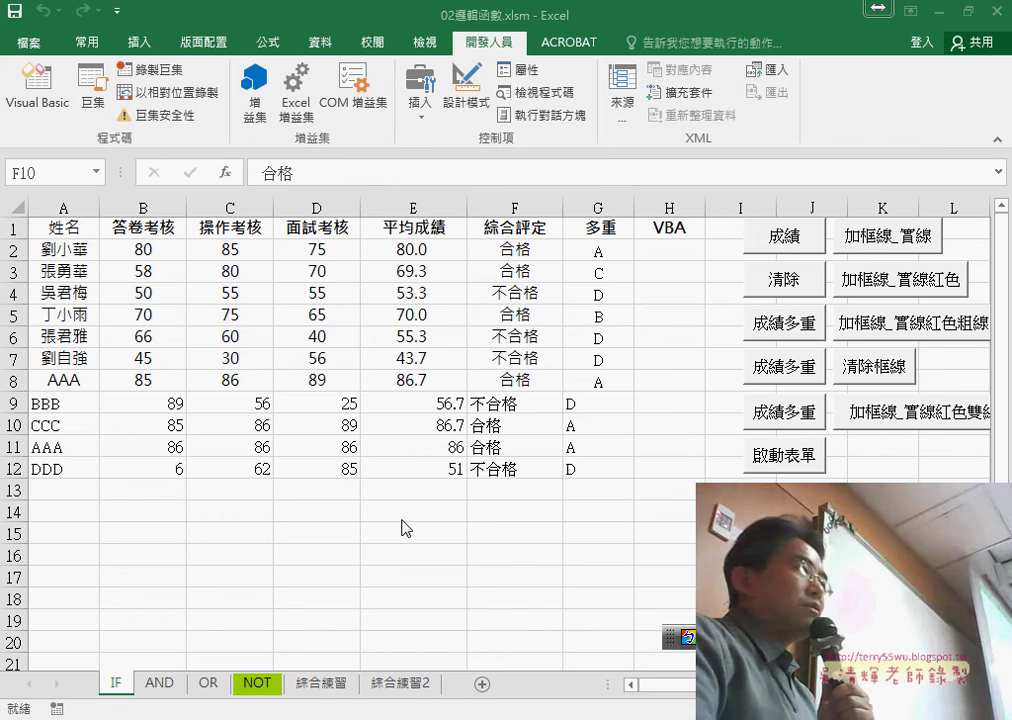
Run the grade form, add an empty record to hit the type-mismatch error, then stop debugging
{"action": "left_click", "coordinate": [775, 457]}
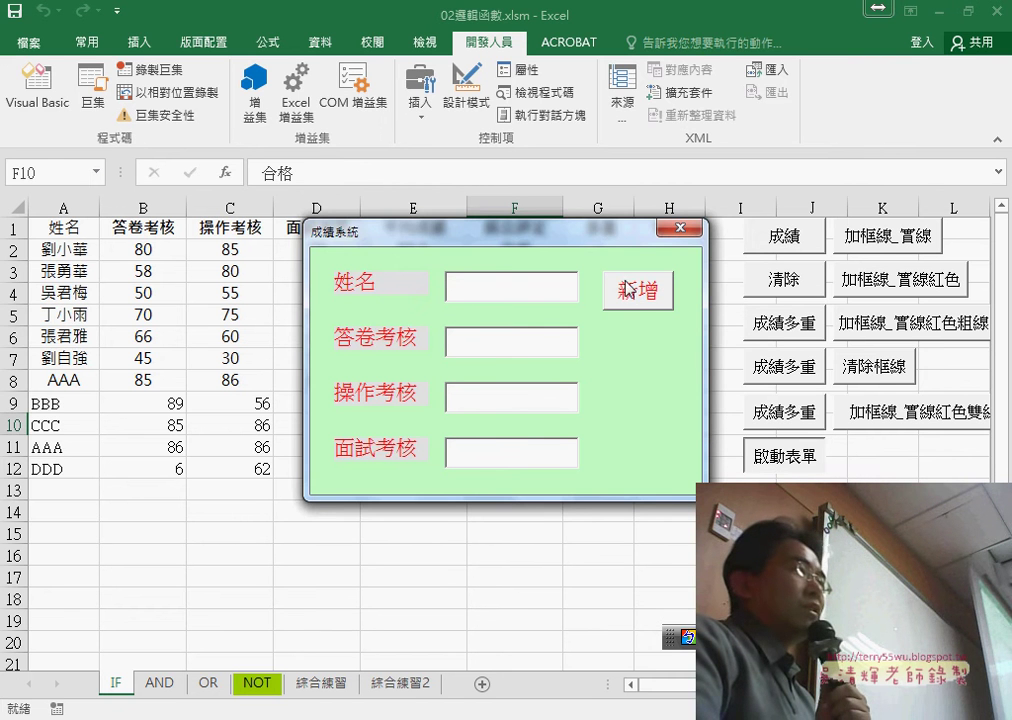
{"action": "left_click_drag", "start_coordinate": [578, 244], "coordinate": [646, 135]}
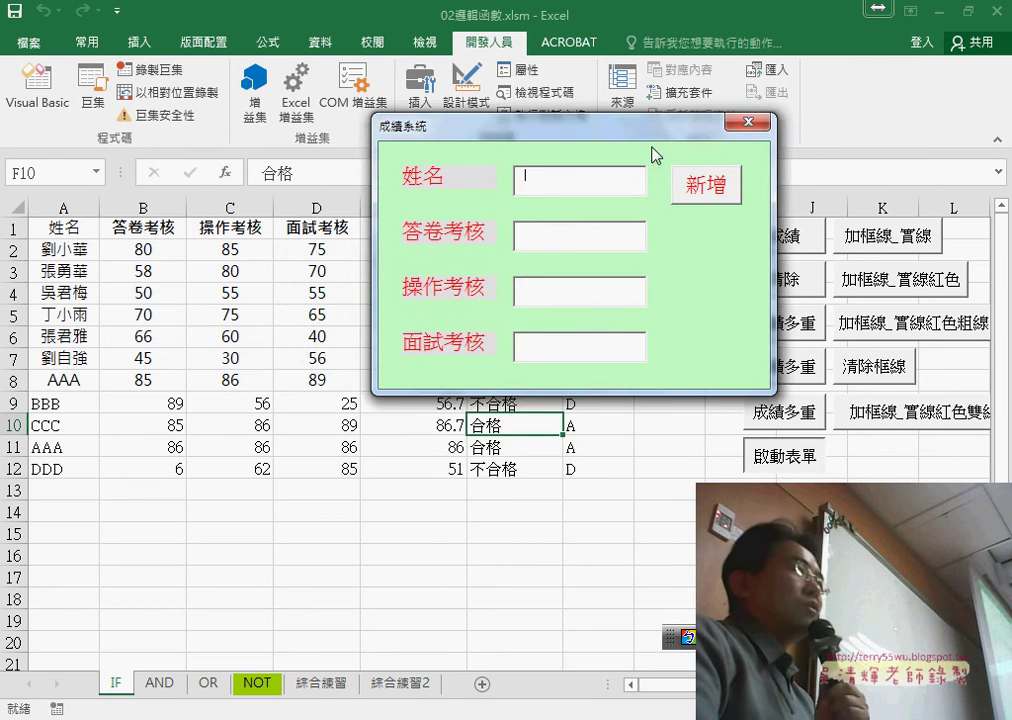
{"action": "left_click", "coordinate": [703, 184]}
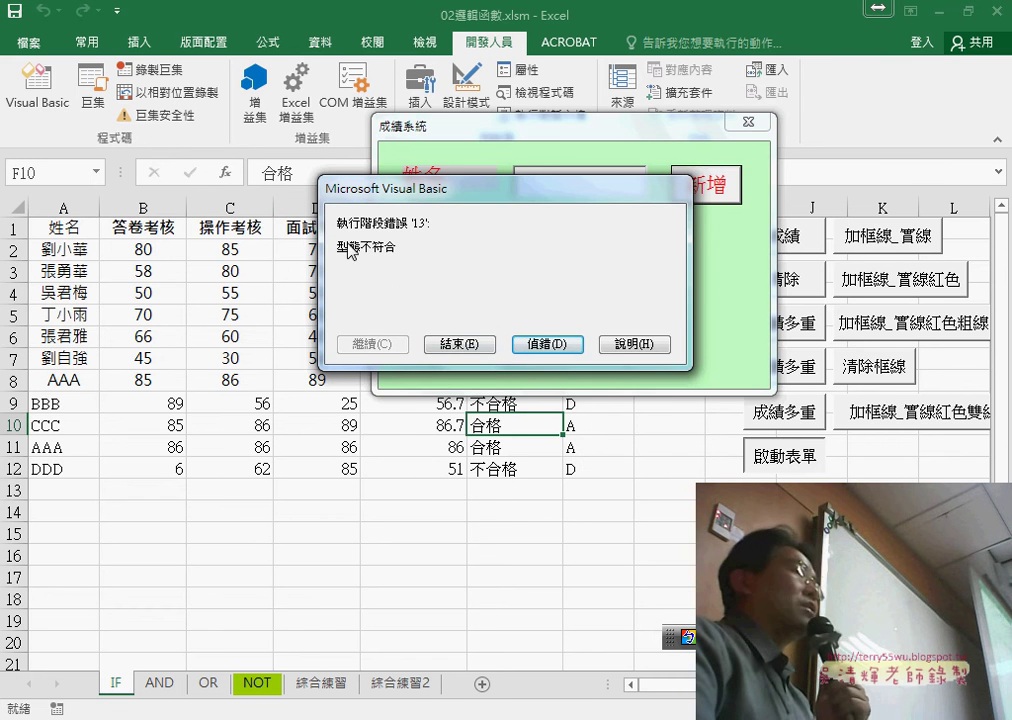
{"action": "left_click", "coordinate": [543, 343]}
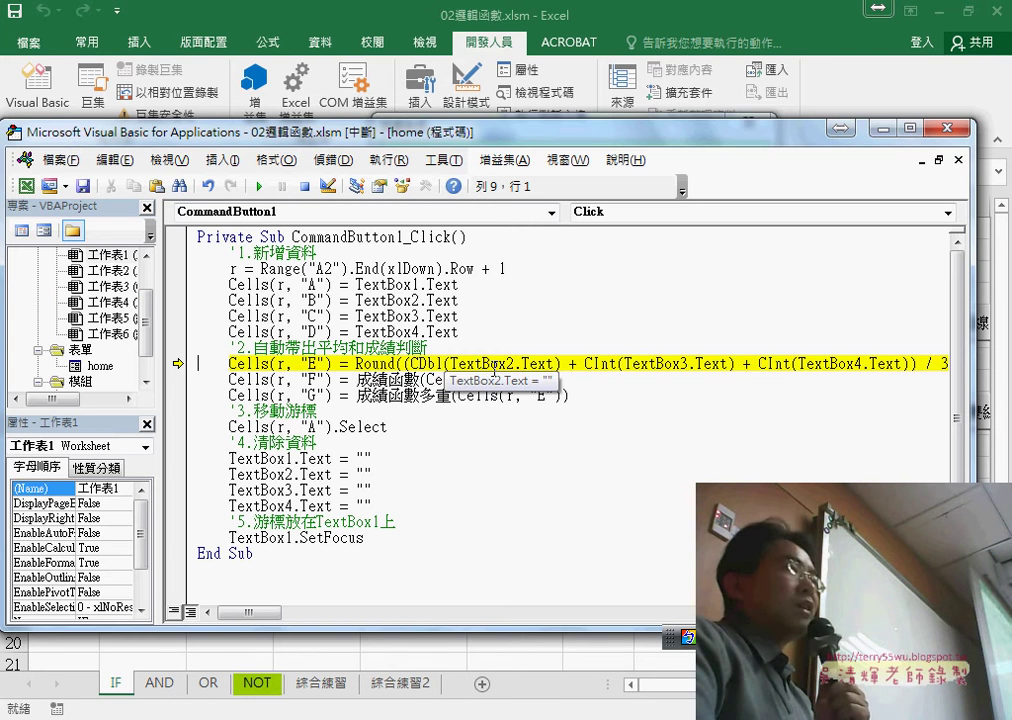
{"action": "mouse_move", "coordinate": [845, 364]}
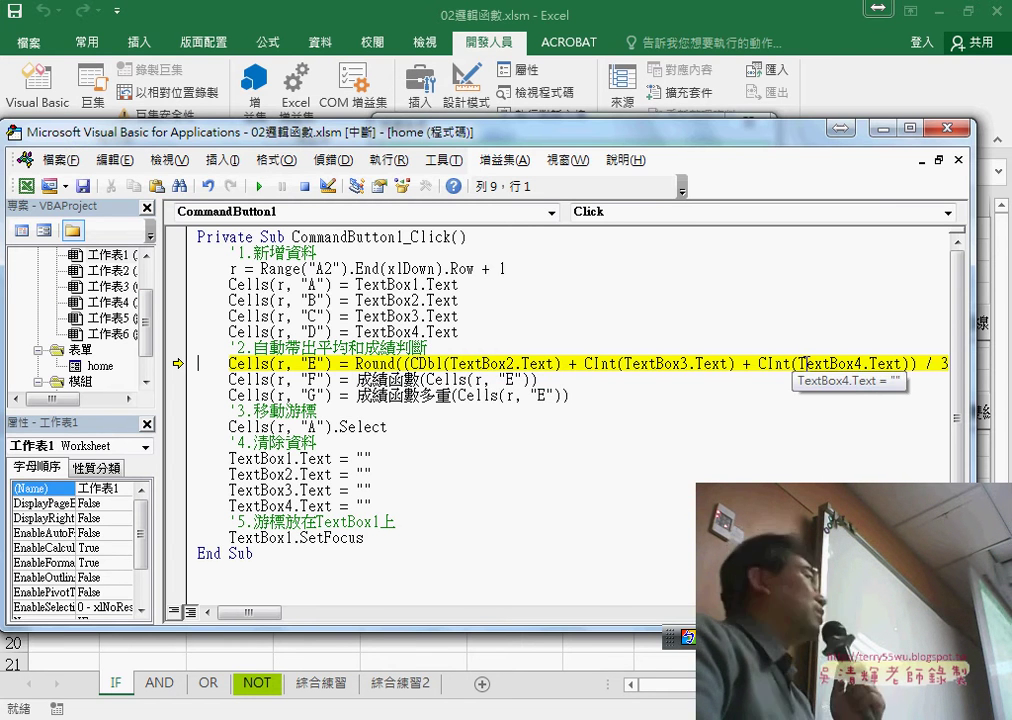
{"action": "left_click", "coordinate": [946, 132]}
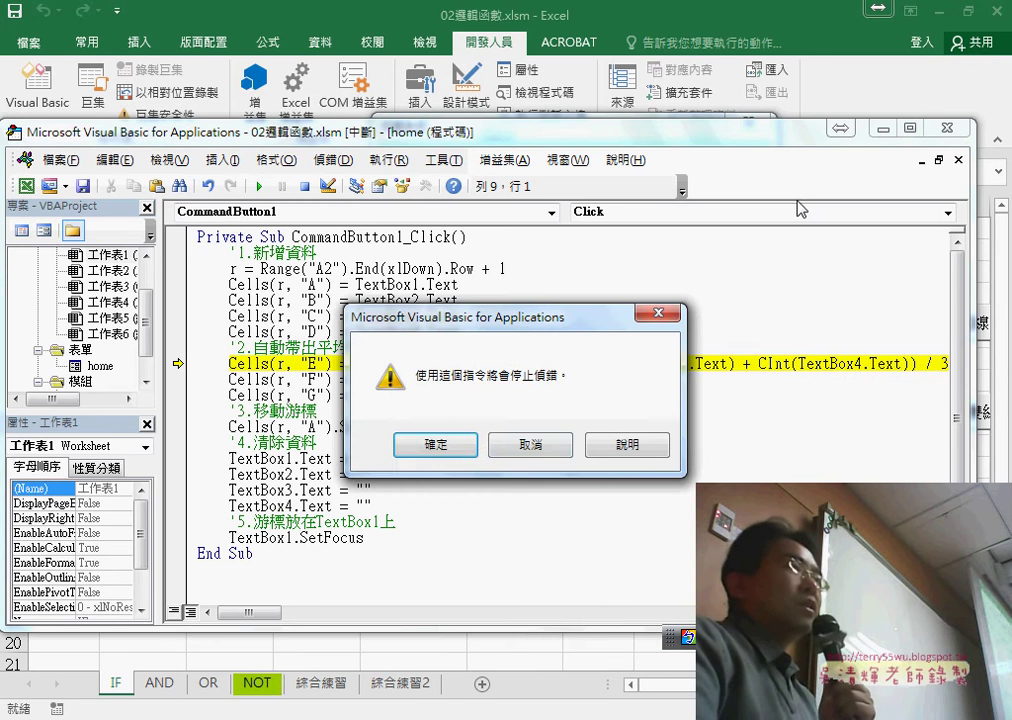
{"action": "left_click", "coordinate": [462, 444]}
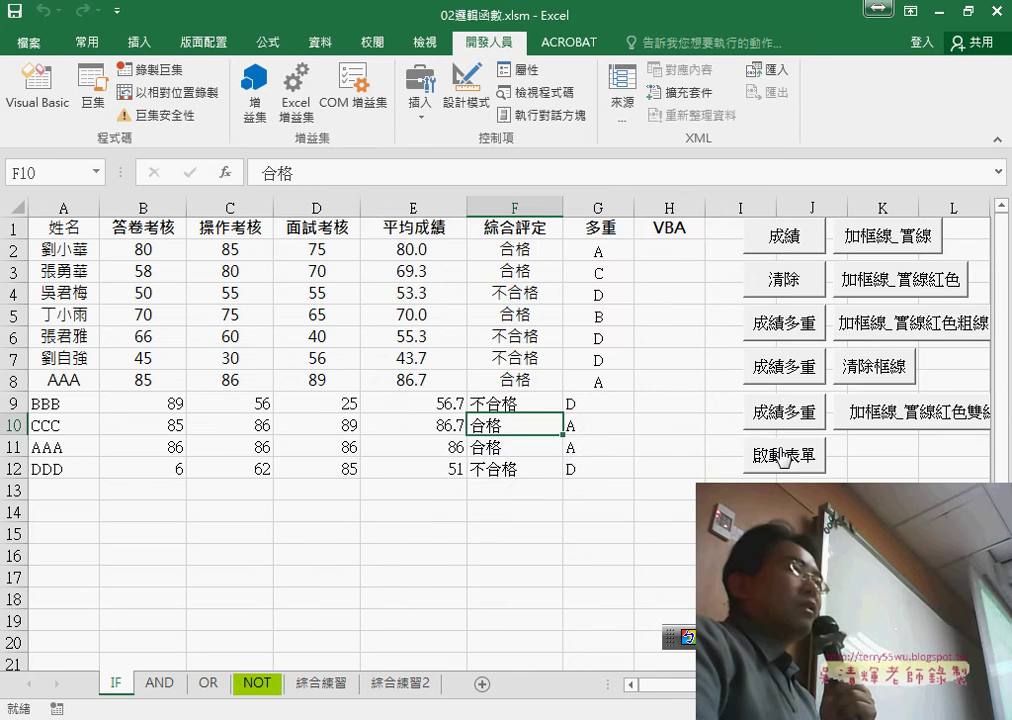
Reopen and close the grade-entry form, then open the VBA editor
{"action": "left_click", "coordinate": [783, 457]}
{"action": "left_click", "coordinate": [488, 294]}
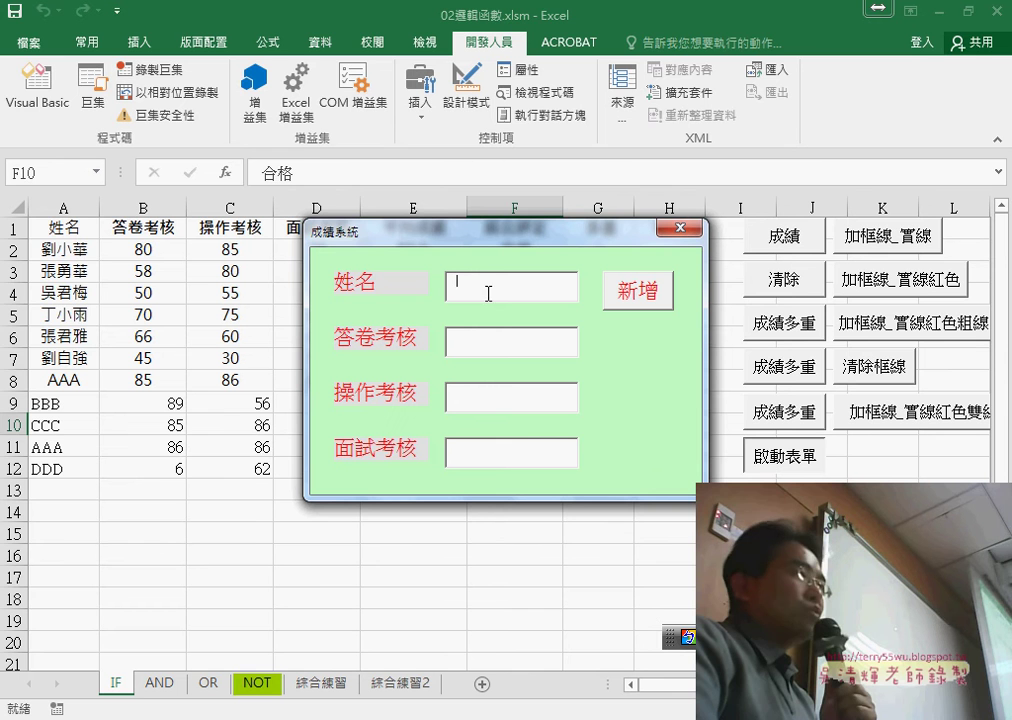
{"action": "left_click", "coordinate": [488, 354]}
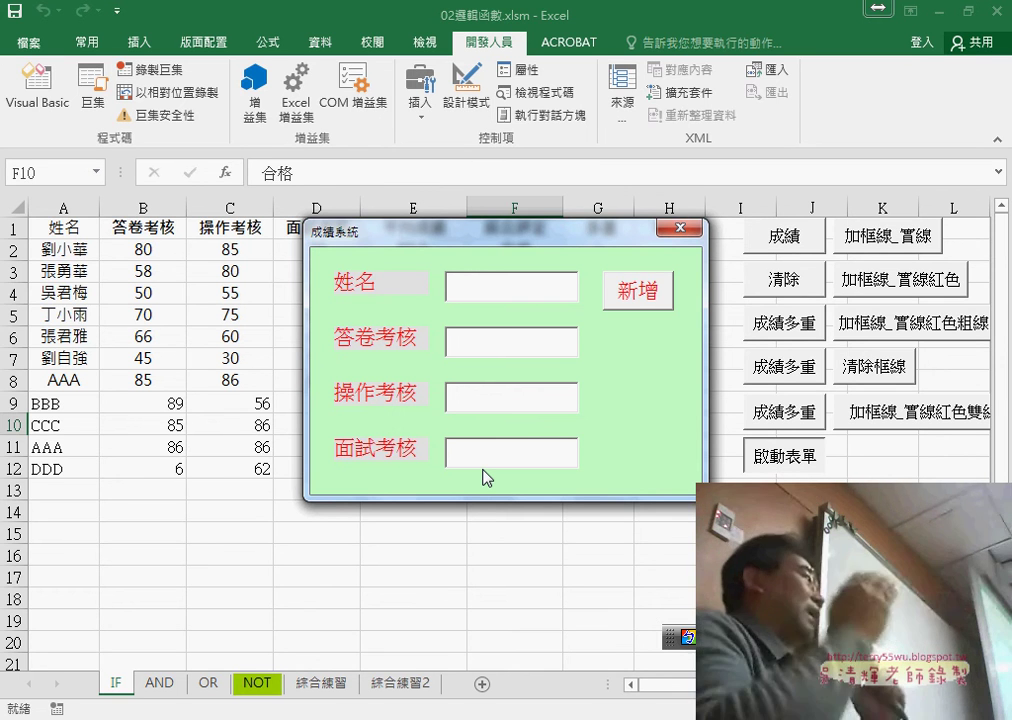
{"action": "left_click", "coordinate": [680, 232]}
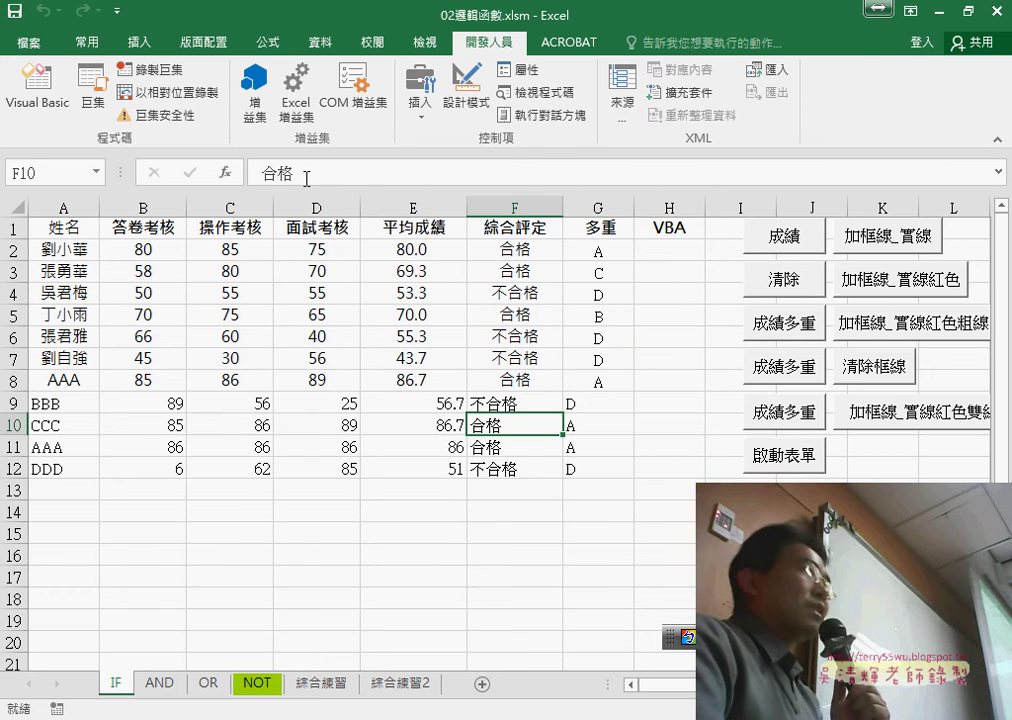
{"action": "left_click", "coordinate": [37, 88]}
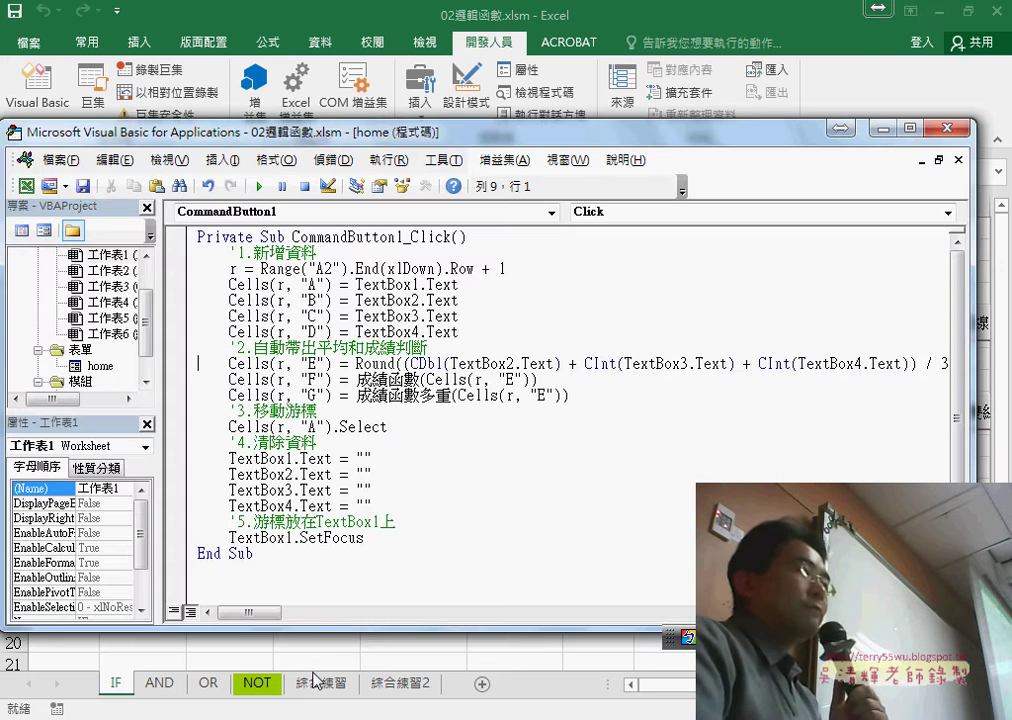
Switch to the Google Docs code document and scroll to the CommandButton1_Click code
{"action": "key", "text": "alt+Tab"}
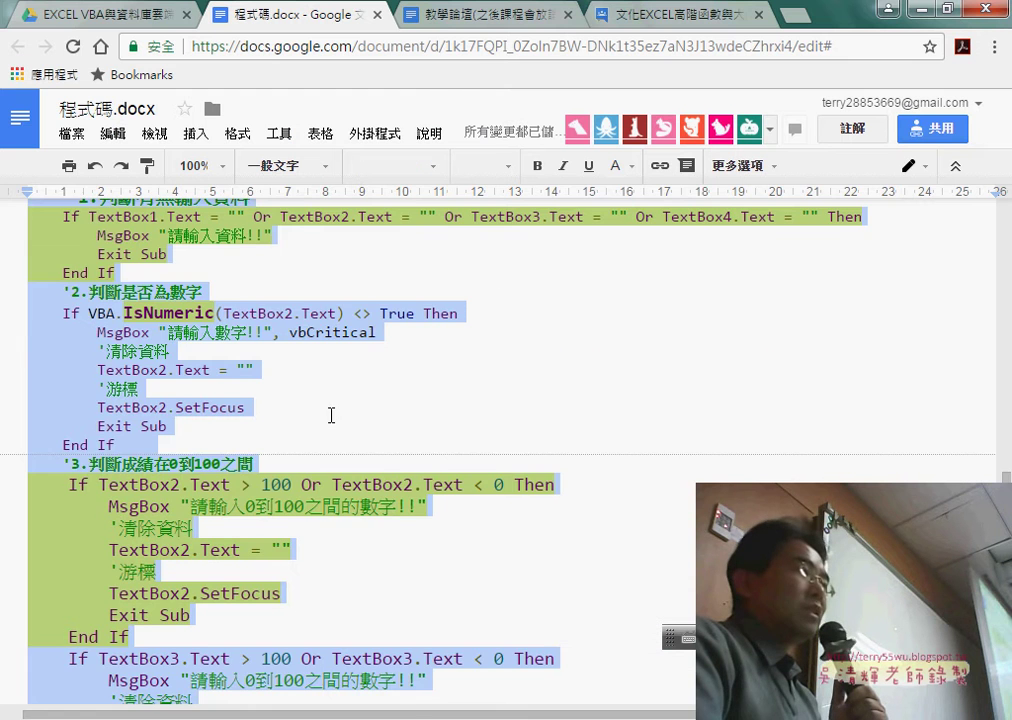
{"action": "scroll", "coordinate": [336, 385], "scroll_direction": "up", "scroll_amount": 2}
{"action": "scroll", "coordinate": [336, 385], "scroll_direction": "up", "scroll_amount": 3}
{"action": "scroll", "coordinate": [336, 385], "scroll_direction": "up", "scroll_amount": 3}
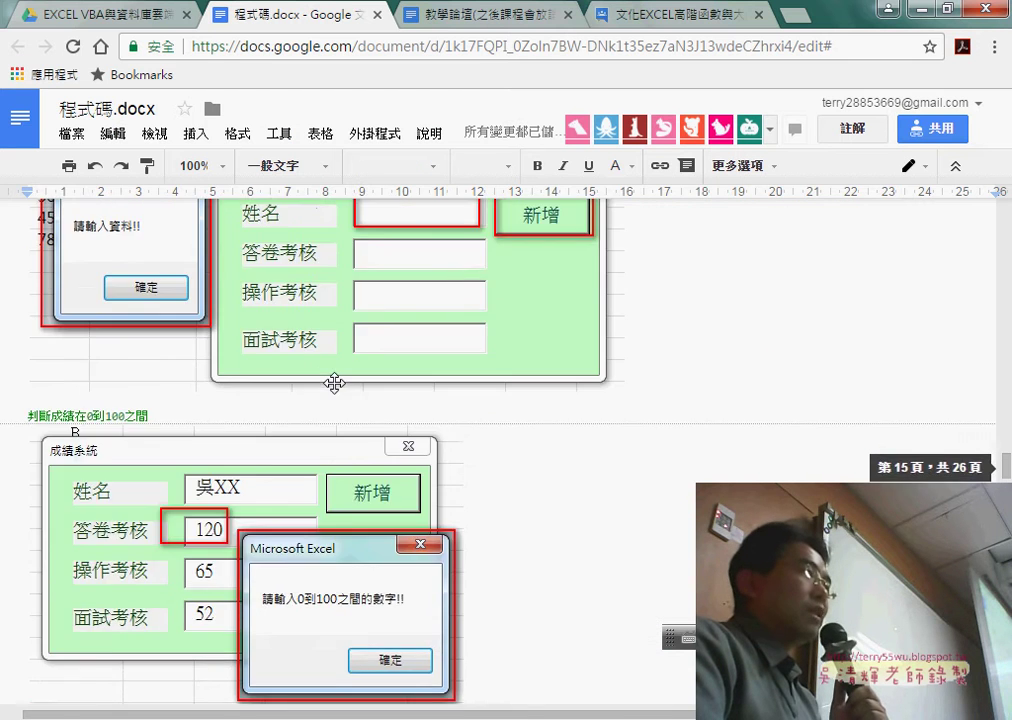
{"action": "scroll", "coordinate": [336, 385], "scroll_direction": "up", "scroll_amount": 3}
{"action": "scroll", "coordinate": [336, 385], "scroll_direction": "down", "scroll_amount": 1}
{"action": "scroll", "coordinate": [350, 365], "scroll_direction": "down", "scroll_amount": 2}
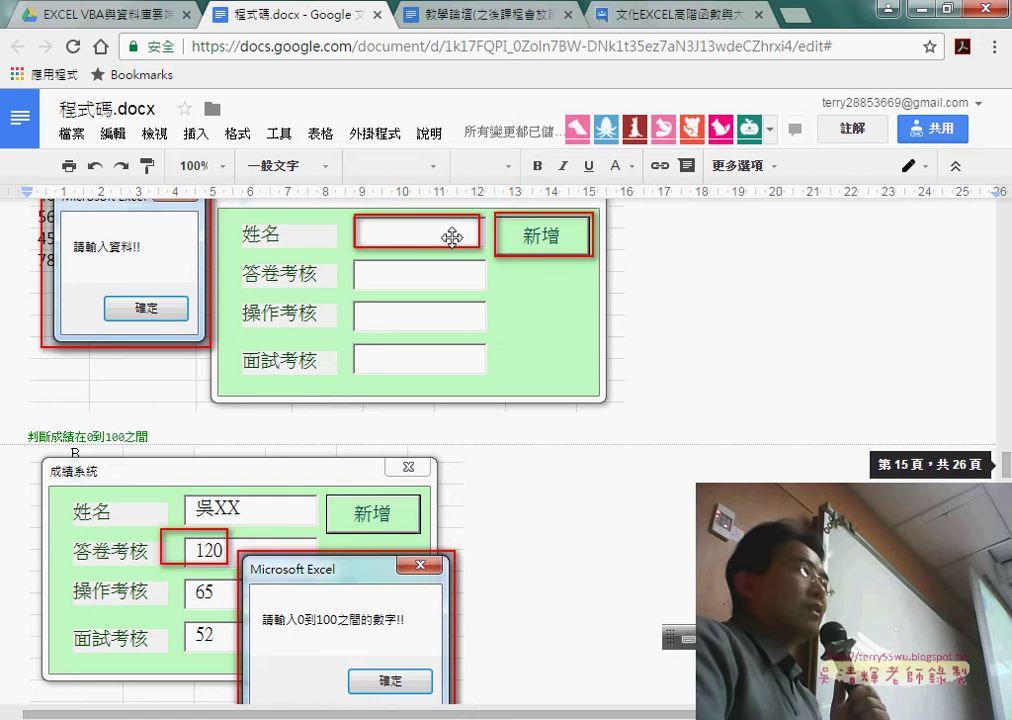
{"action": "scroll", "coordinate": [489, 378], "scroll_direction": "down", "scroll_amount": 1}
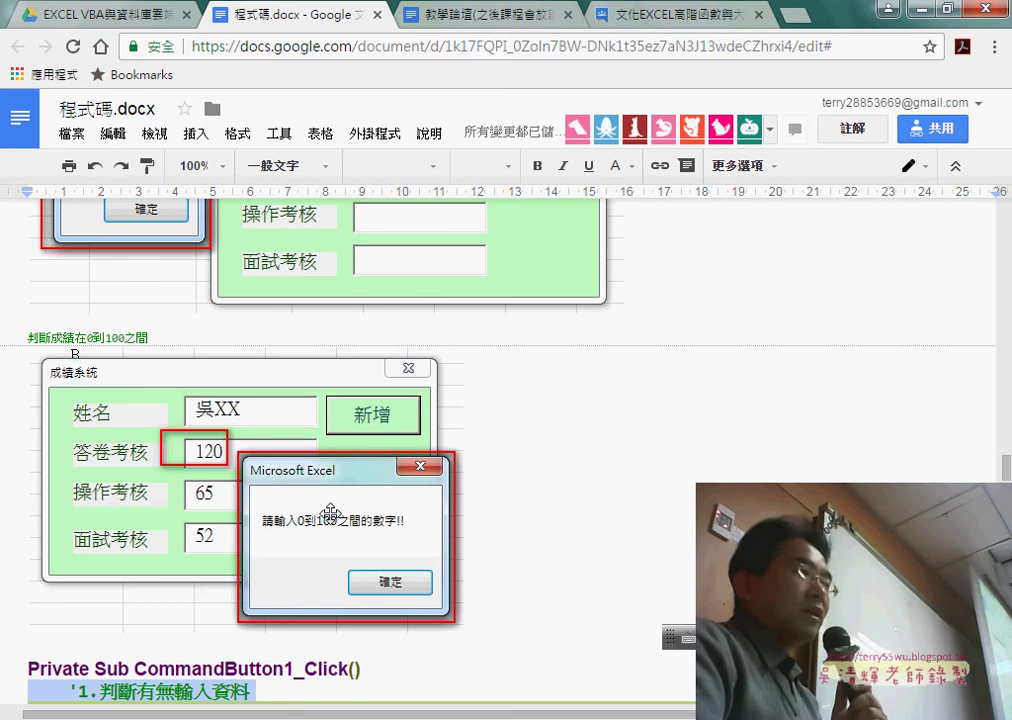
{"action": "scroll", "coordinate": [332, 513], "scroll_direction": "up", "scroll_amount": 1}
{"action": "scroll", "coordinate": [330, 515], "scroll_direction": "down", "scroll_amount": 3}
{"action": "scroll", "coordinate": [328, 517], "scroll_direction": "down", "scroll_amount": 1}
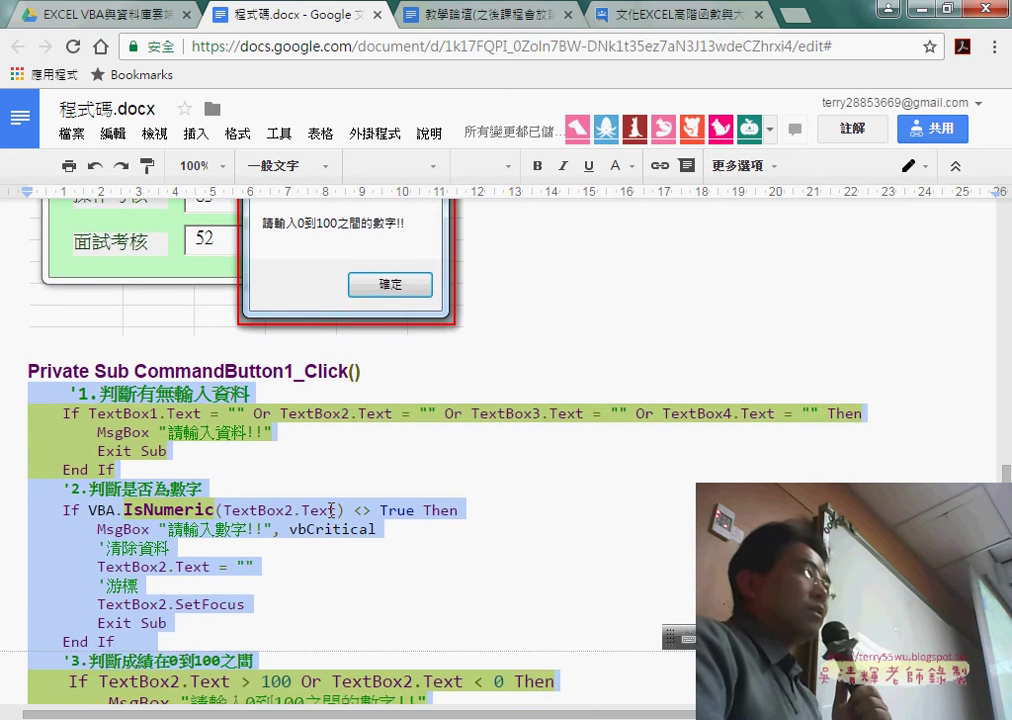
{"action": "scroll", "coordinate": [330, 512], "scroll_direction": "down", "scroll_amount": 1}
Select the validation code from the '1.判斷有無輸入資料 comment through the last range check, then bring up Excel
{"action": "left_click", "coordinate": [256, 431]}
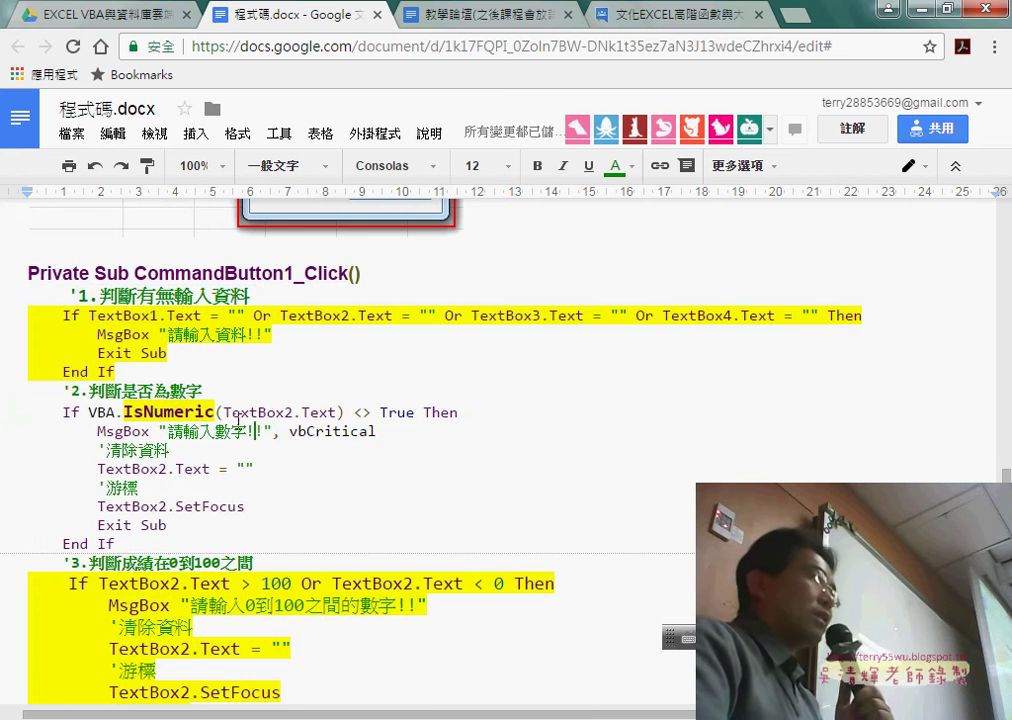
{"action": "left_click", "coordinate": [26, 293]}
{"action": "left_click", "coordinate": [117, 387]}
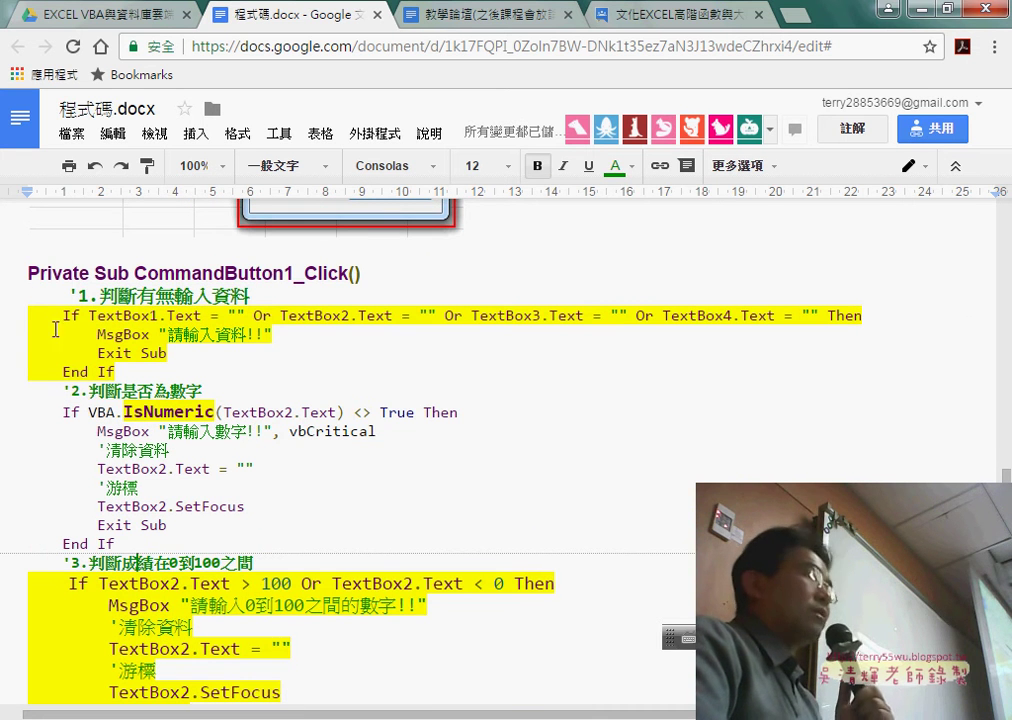
{"action": "left_click_drag", "start_coordinate": [29, 293], "coordinate": [140, 295]}
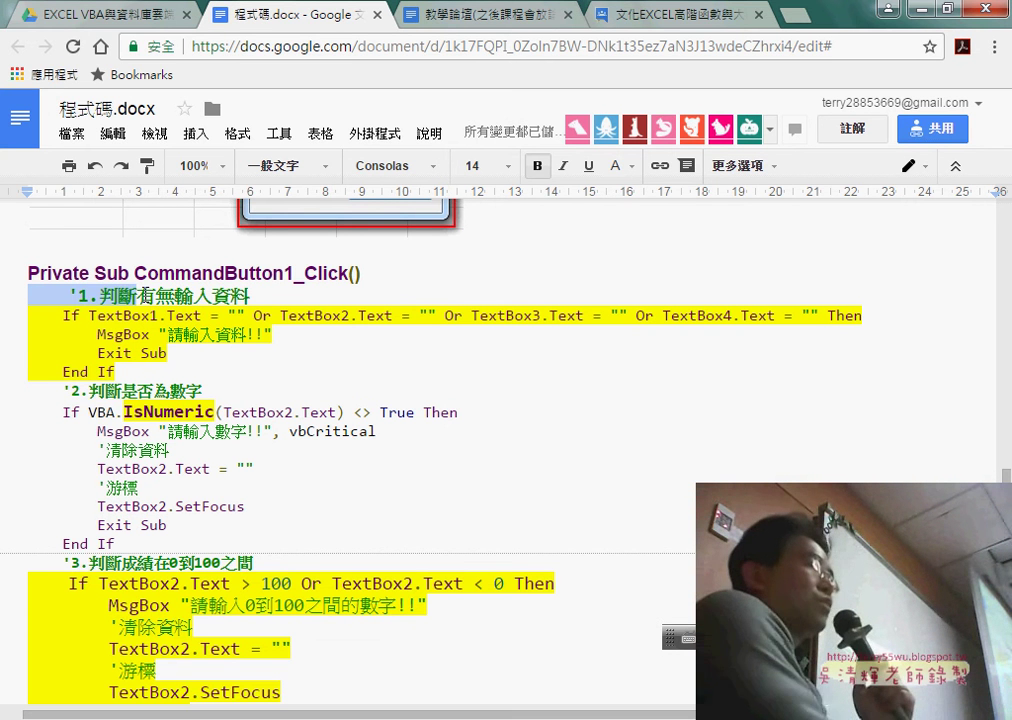
{"action": "left_click", "coordinate": [27, 294]}
{"action": "scroll", "coordinate": [50, 380], "scroll_direction": "down", "scroll_amount": 3}
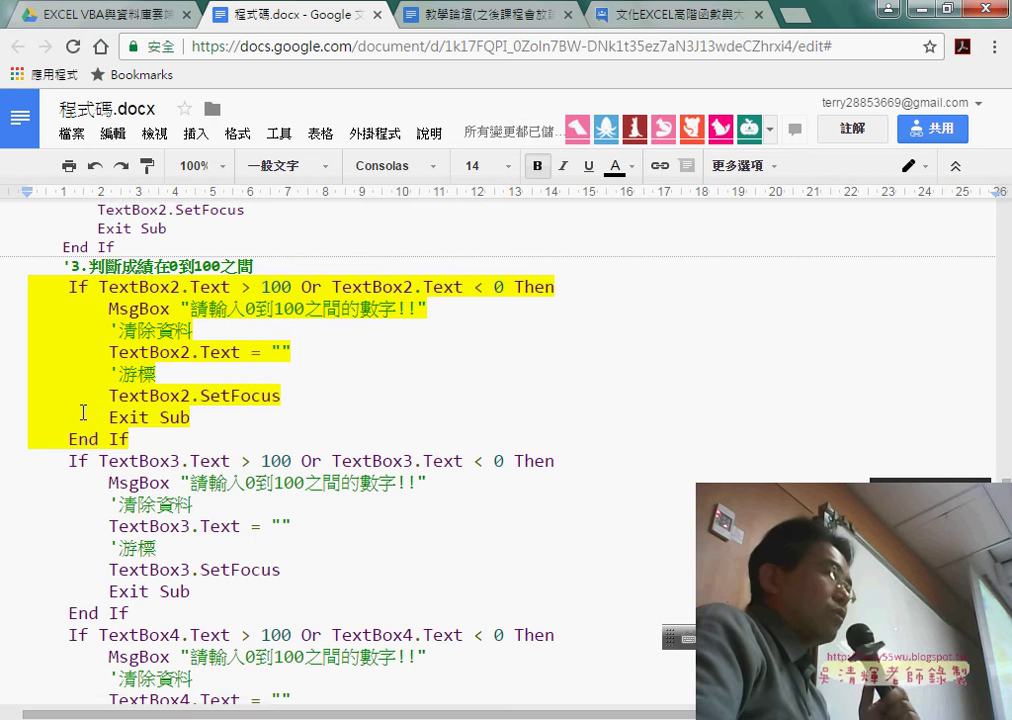
{"action": "scroll", "coordinate": [83, 412], "scroll_direction": "down", "scroll_amount": 3}
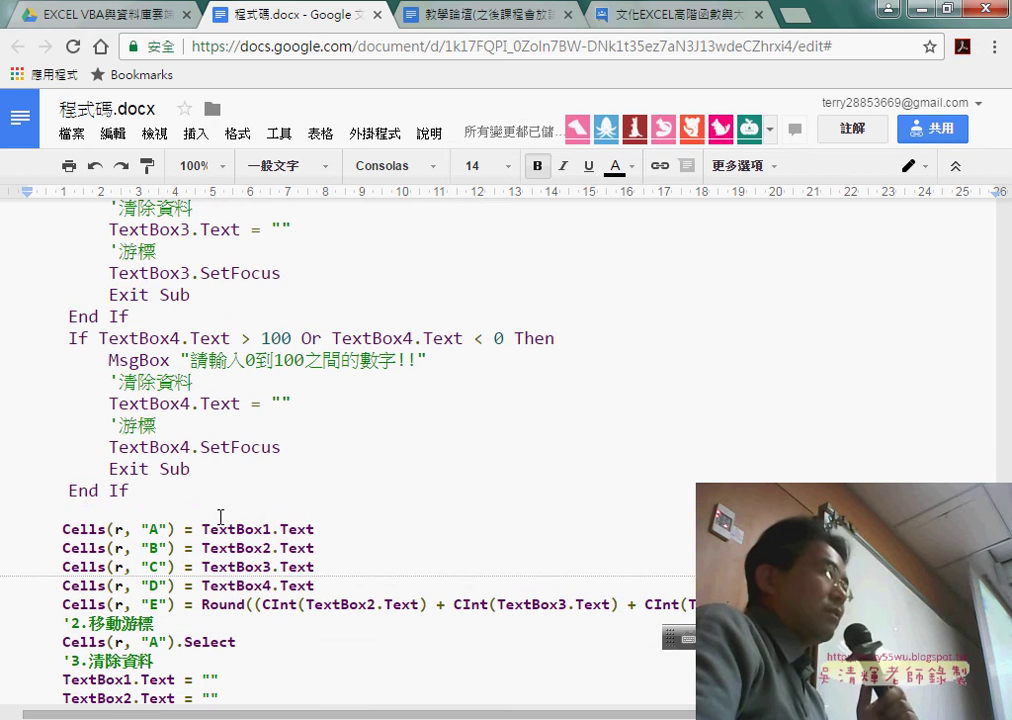
{"action": "left_click", "coordinate": [192, 499], "text": "shift"}
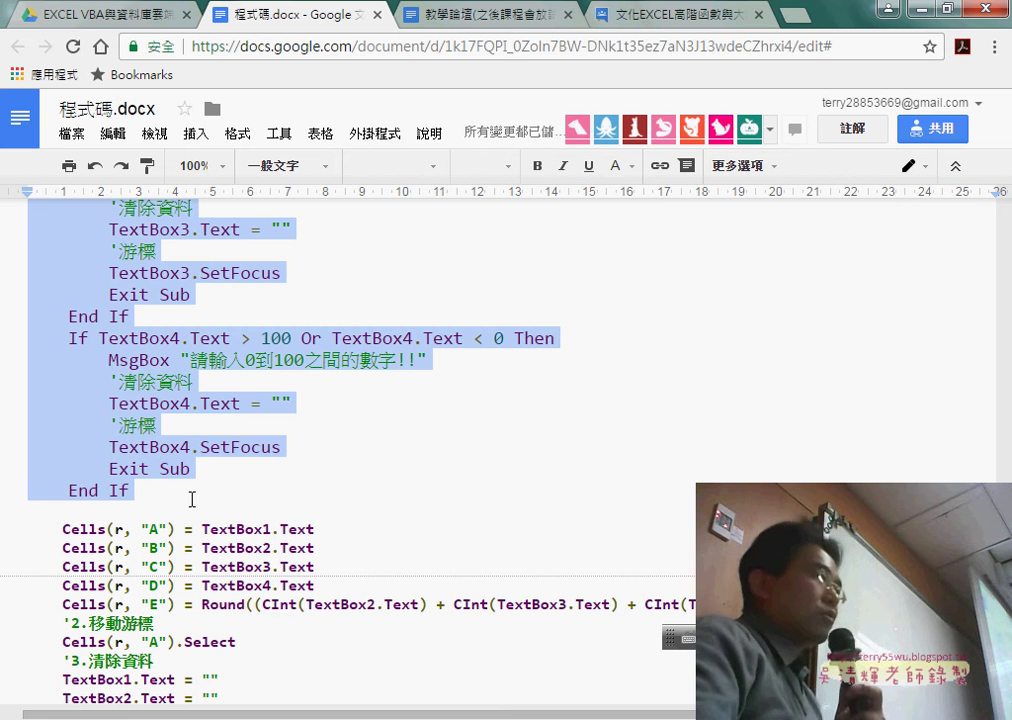
{"action": "scroll", "coordinate": [93, 411], "scroll_direction": "up", "scroll_amount": 1}
{"action": "scroll", "coordinate": [93, 411], "scroll_direction": "up", "scroll_amount": 2}
{"action": "scroll", "coordinate": [100, 400], "scroll_direction": "up", "scroll_amount": 1}
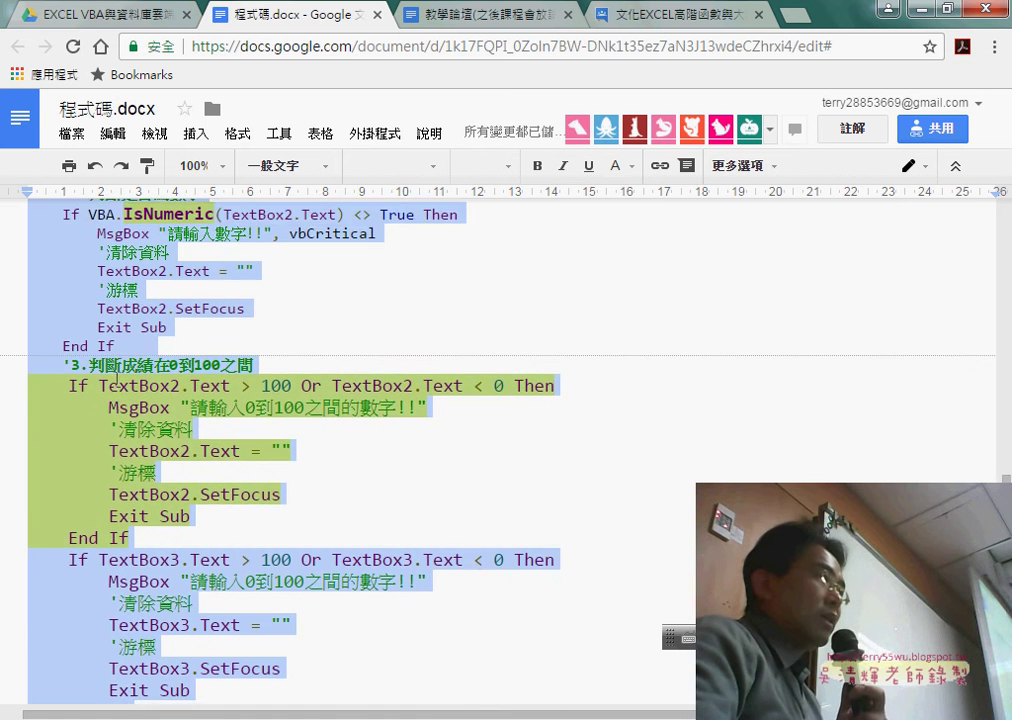
{"action": "scroll", "coordinate": [116, 375], "scroll_direction": "up", "scroll_amount": 1}
{"action": "scroll", "coordinate": [116, 375], "scroll_direction": "down", "scroll_amount": 2}
{"action": "left_click", "coordinate": [455, 715]}
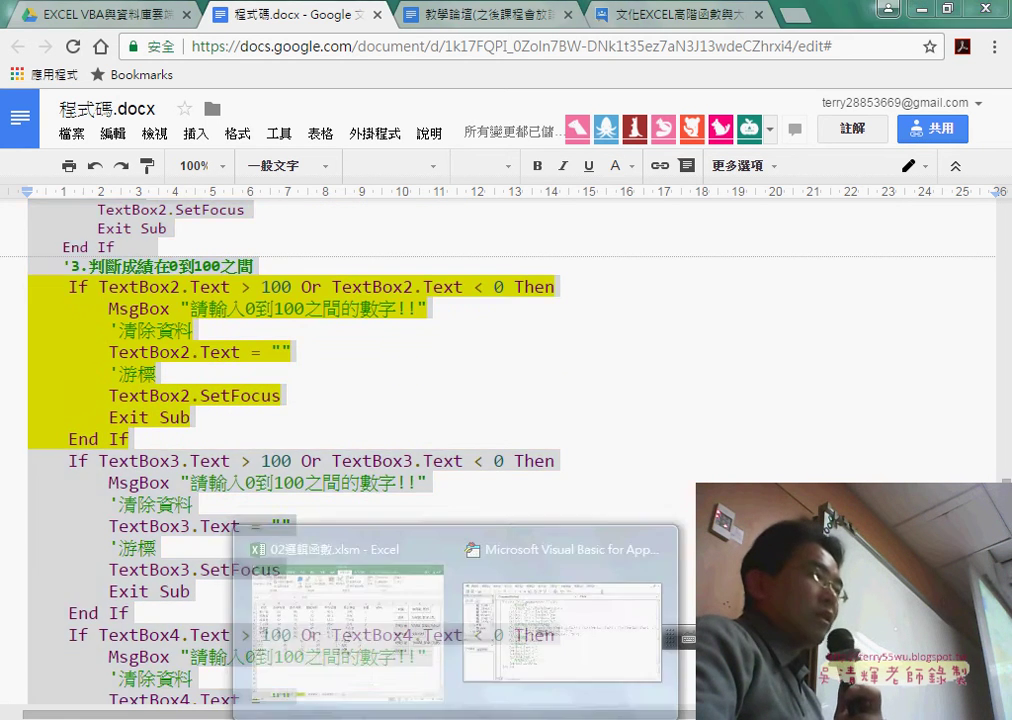
Paste the validation code on new lines right after the CommandButton1_Click header
{"action": "left_click", "coordinate": [519, 648]}
{"action": "left_click", "coordinate": [503, 236]}
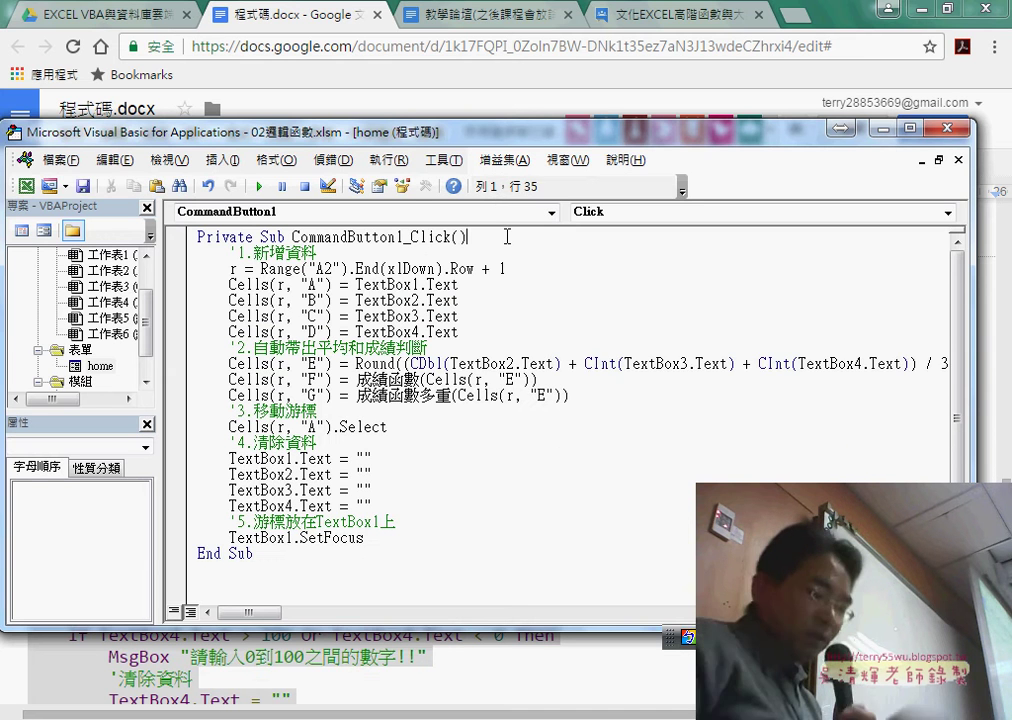
{"action": "key", "text": "Return"}
{"action": "key", "text": "Return"}
{"action": "key", "text": "Up"}
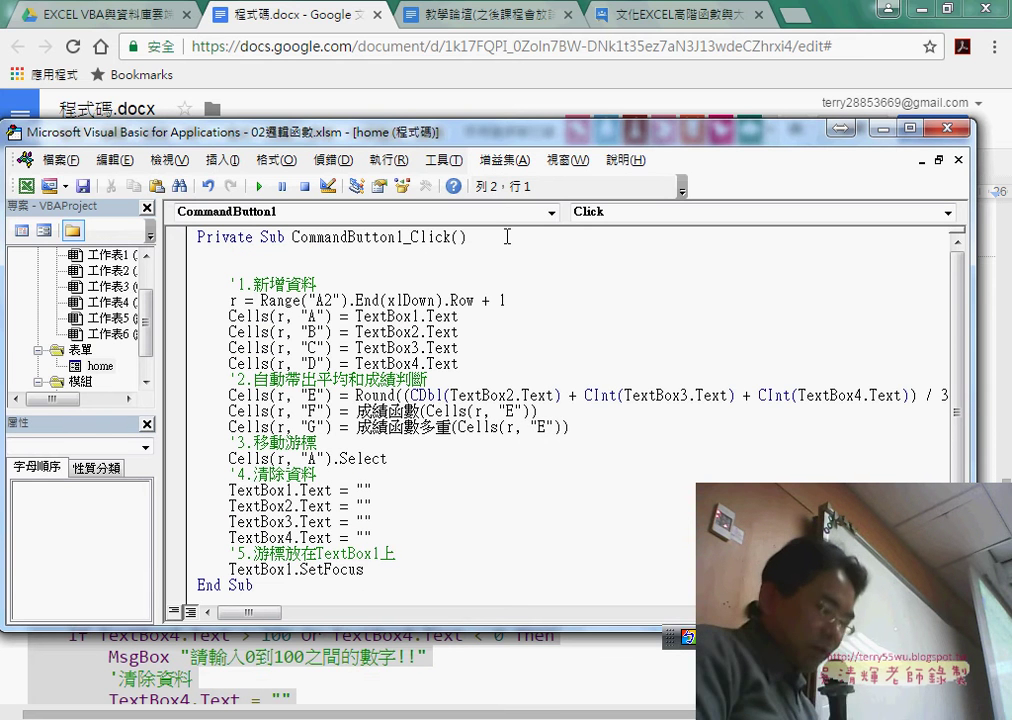
{"action": "key", "text": "ctrl+v"}
Review the empty-field, numeric and 0–100 range check comments, then close the VBA editor
{"action": "scroll", "coordinate": [510, 285], "scroll_direction": "up", "scroll_amount": 3}
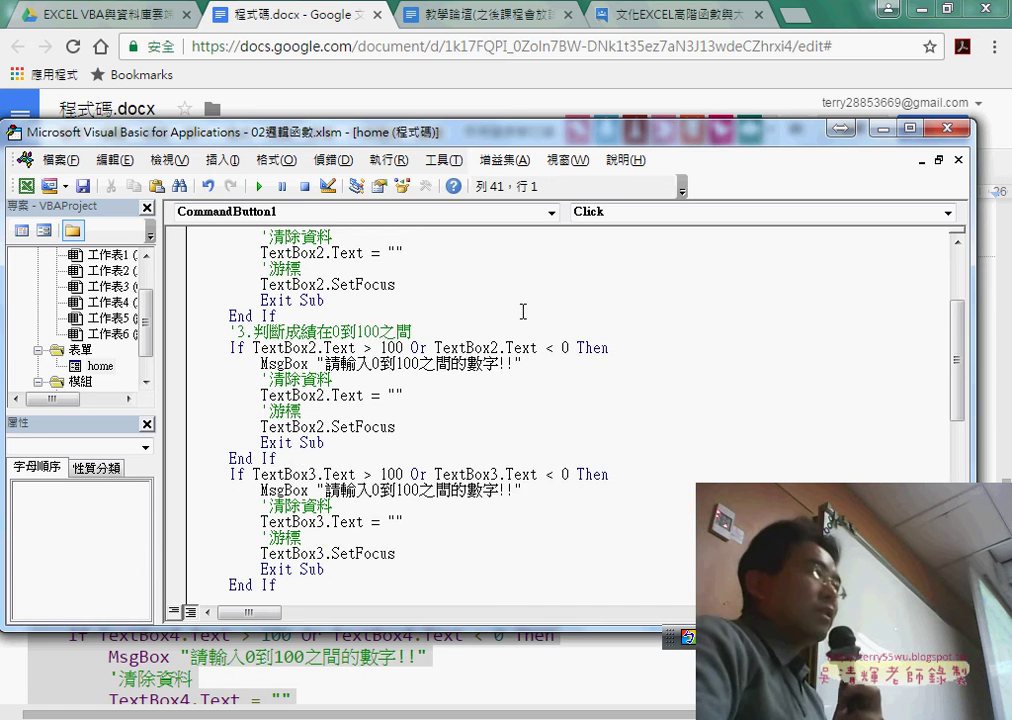
{"action": "scroll", "coordinate": [522, 312], "scroll_direction": "up", "scroll_amount": 3}
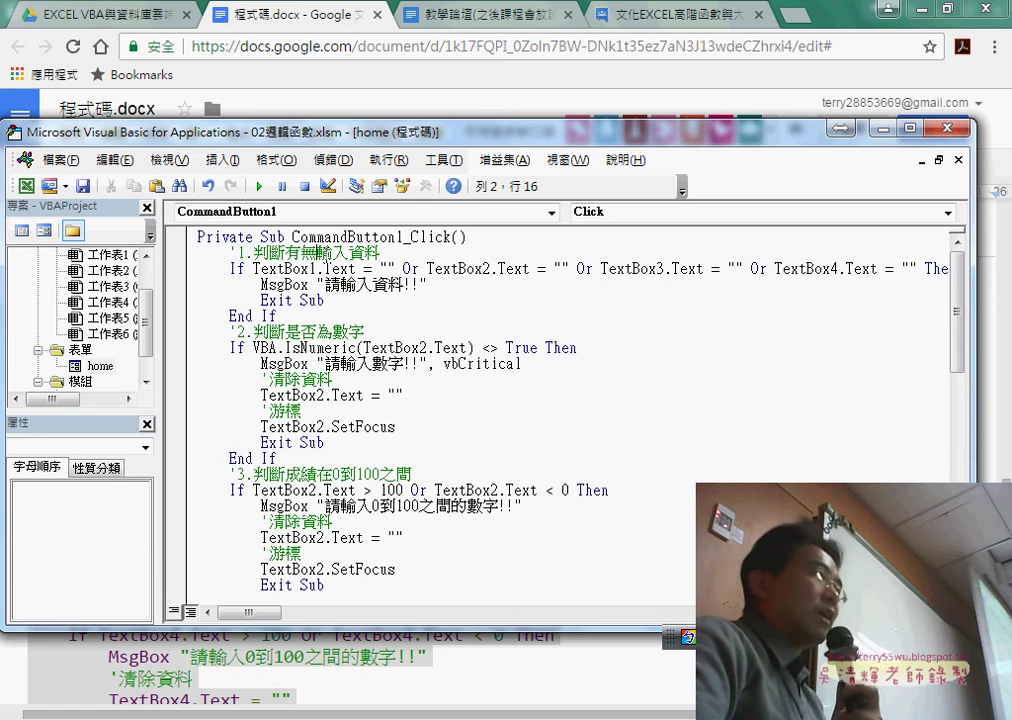
{"action": "left_click_drag", "start_coordinate": [237, 254], "coordinate": [374, 266]}
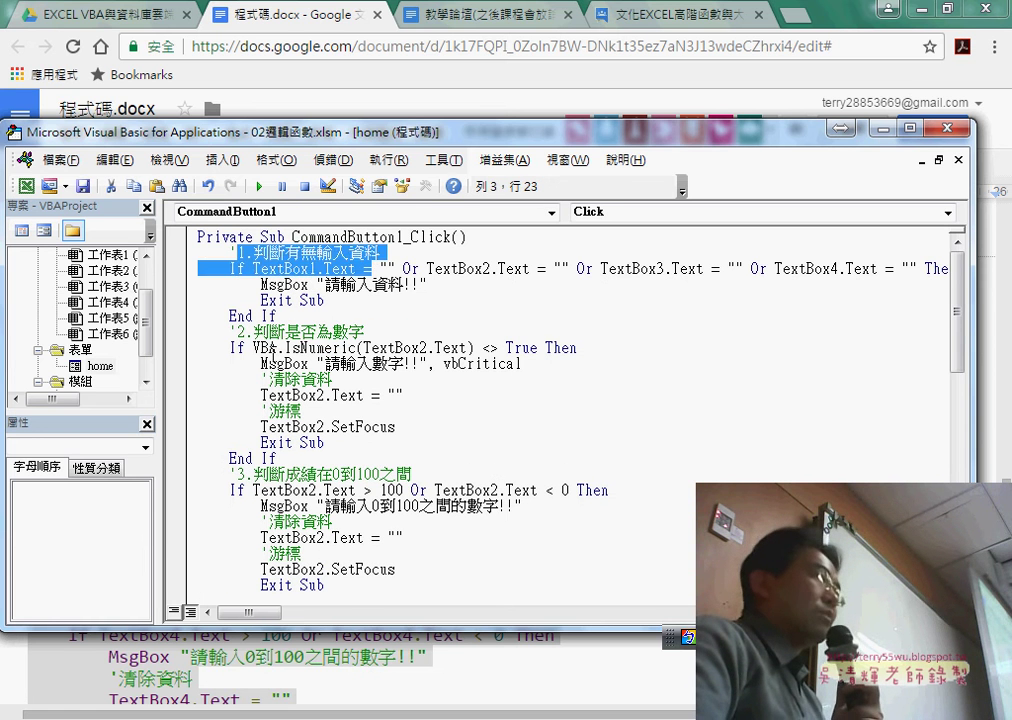
{"action": "left_click_drag", "start_coordinate": [257, 331], "coordinate": [364, 331]}
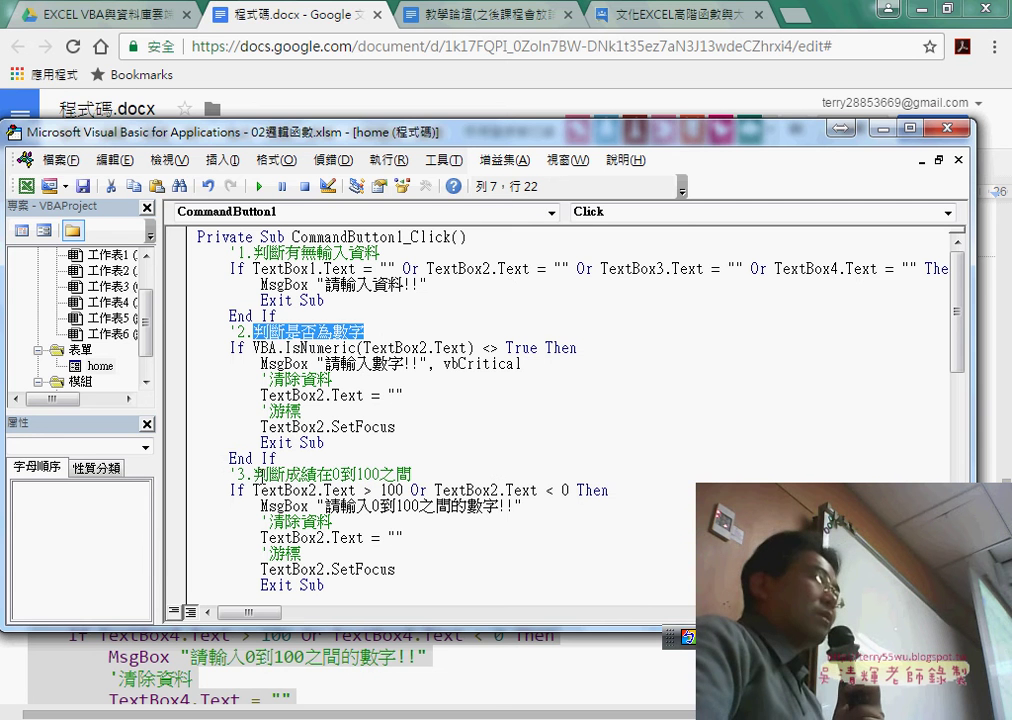
{"action": "left_click_drag", "start_coordinate": [253, 474], "coordinate": [422, 474]}
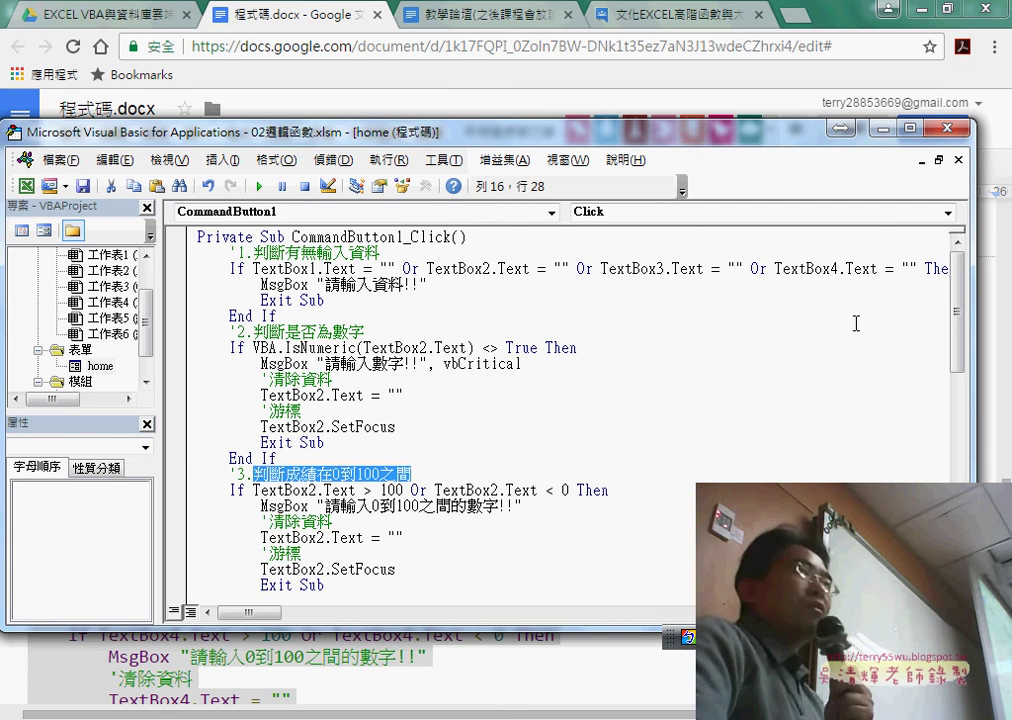
{"action": "left_click", "coordinate": [962, 136]}
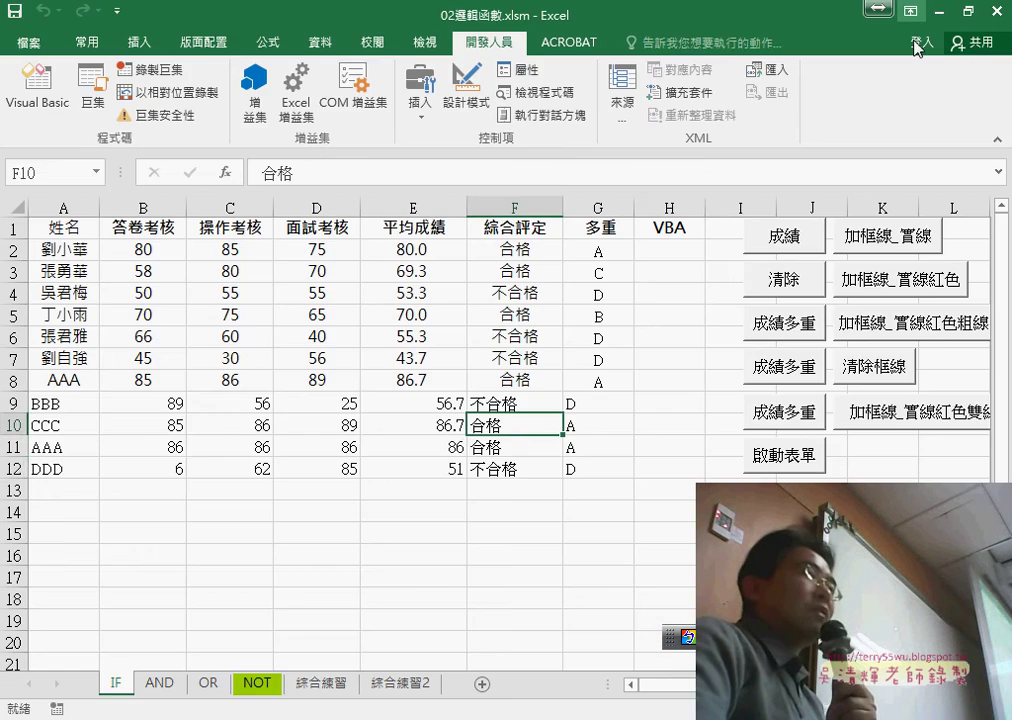
Launch the grade form and confirm an empty add shows the enter-data warning
{"action": "left_click", "coordinate": [700, 467]}
{"action": "left_click", "coordinate": [757, 462]}
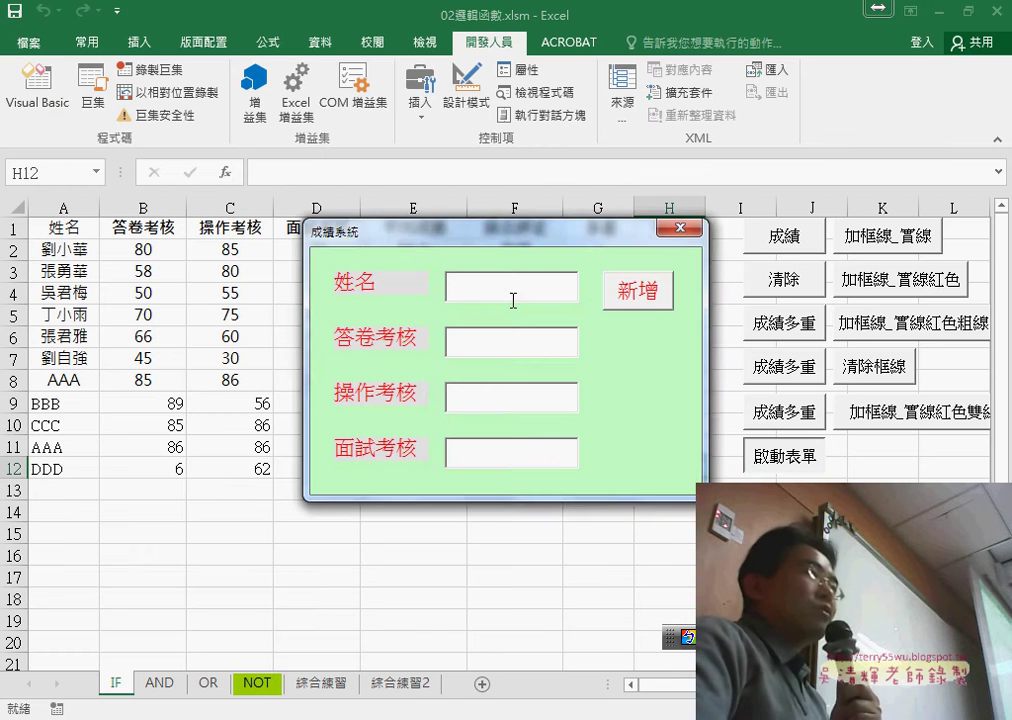
{"action": "left_click", "coordinate": [658, 293]}
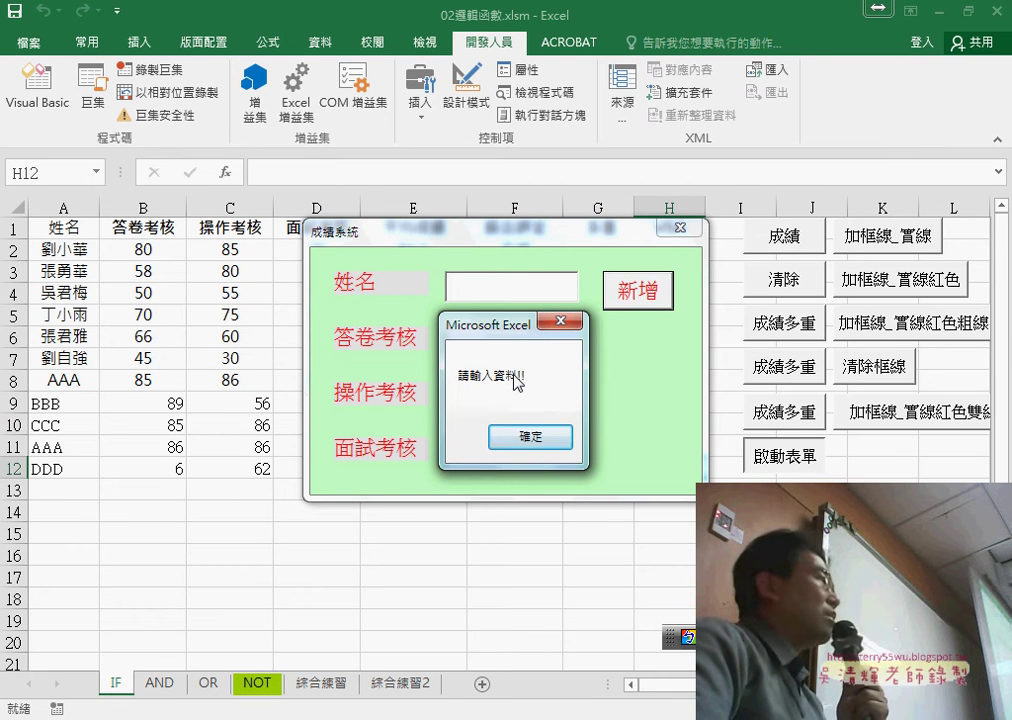
{"action": "left_click", "coordinate": [536, 444]}
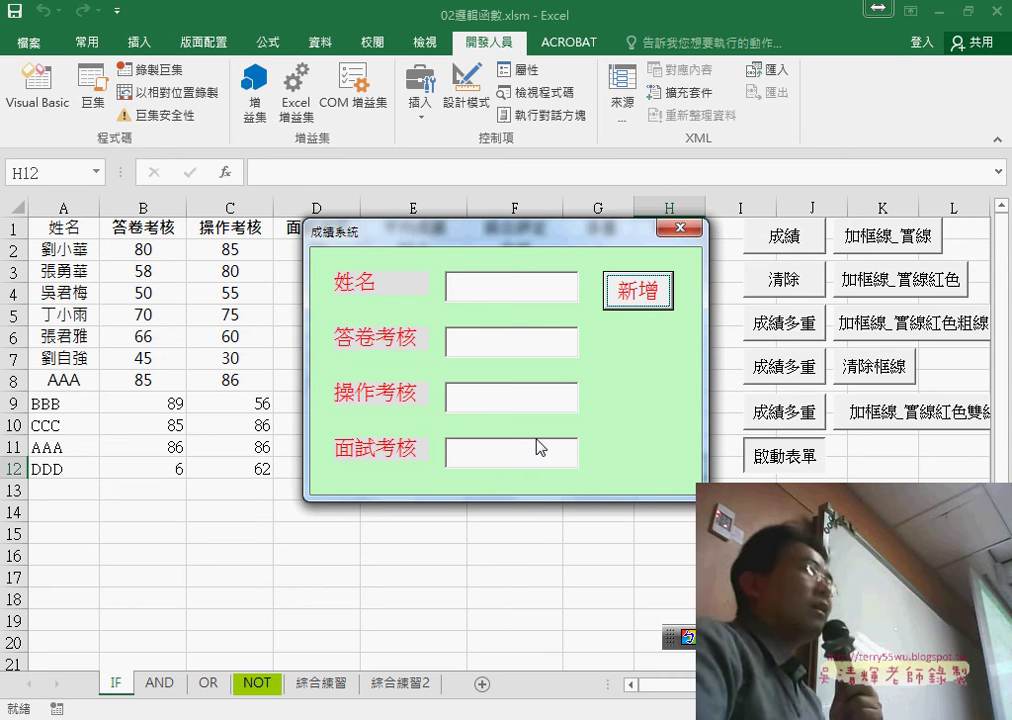
Enter student EEE's scores, get past the missing interview-score warning, and add EEE as row 13
{"action": "left_click", "coordinate": [512, 284]}
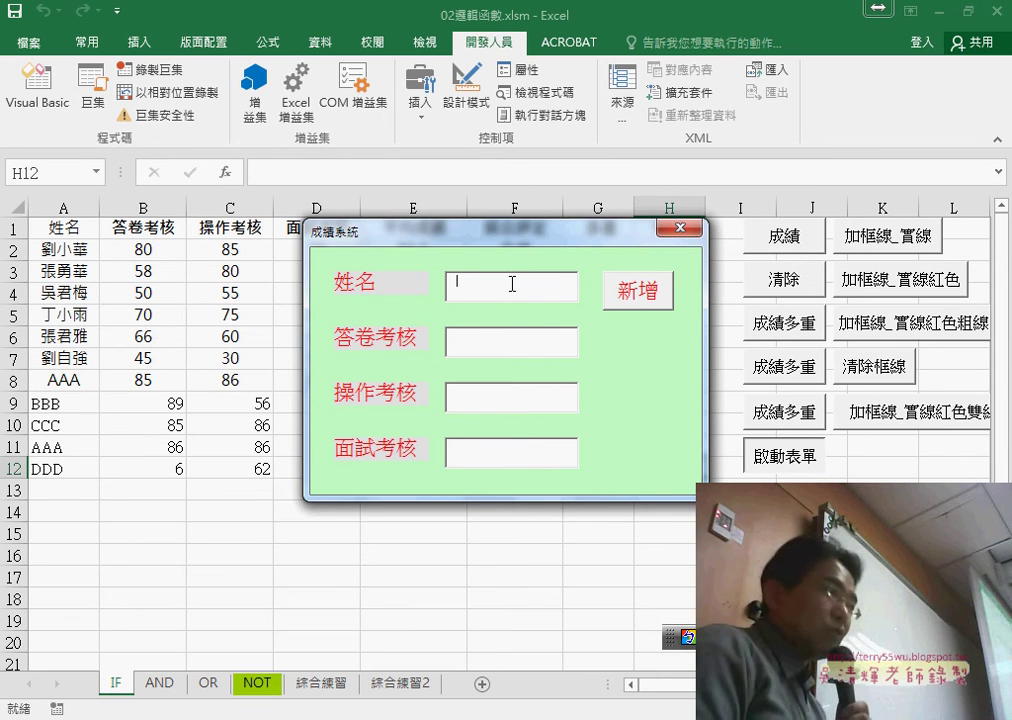
{"action": "type", "text": "EEE"}
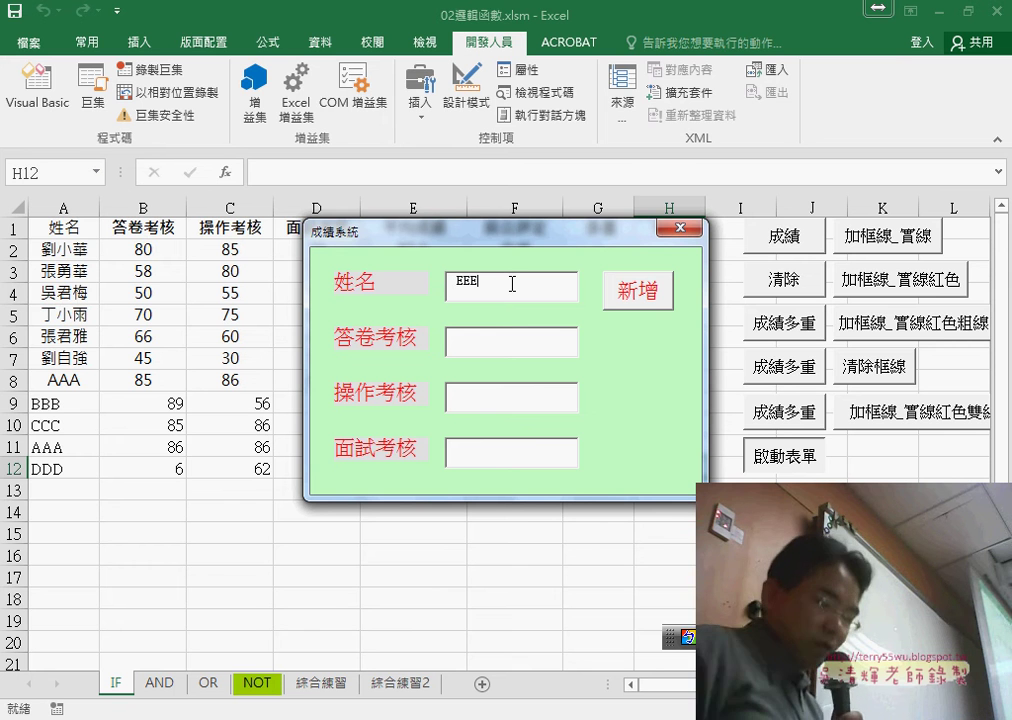
{"action": "key", "text": "Tab"}
{"action": "type", "text": "85"}
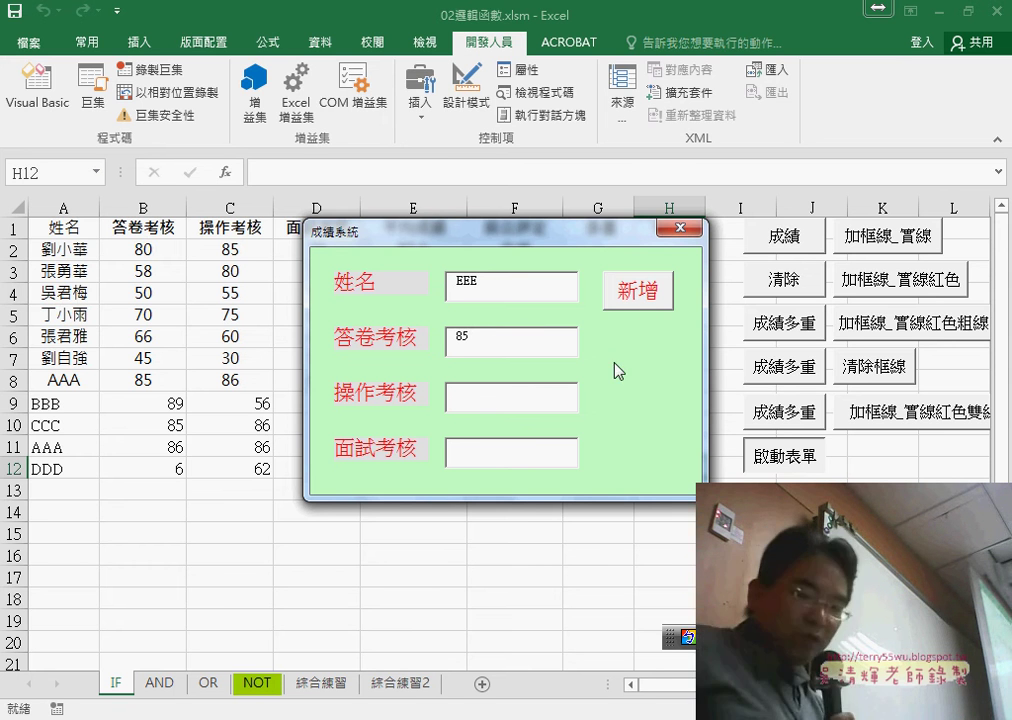
{"action": "key", "text": "Tab"}
{"action": "type", "text": "86"}
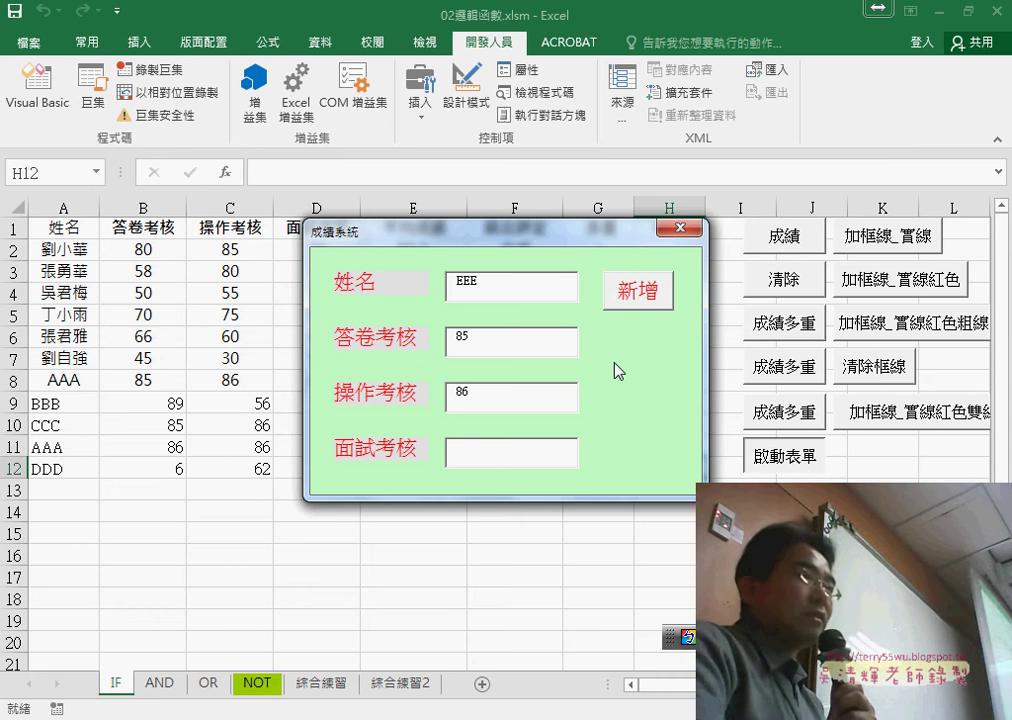
{"action": "left_click", "coordinate": [628, 296]}
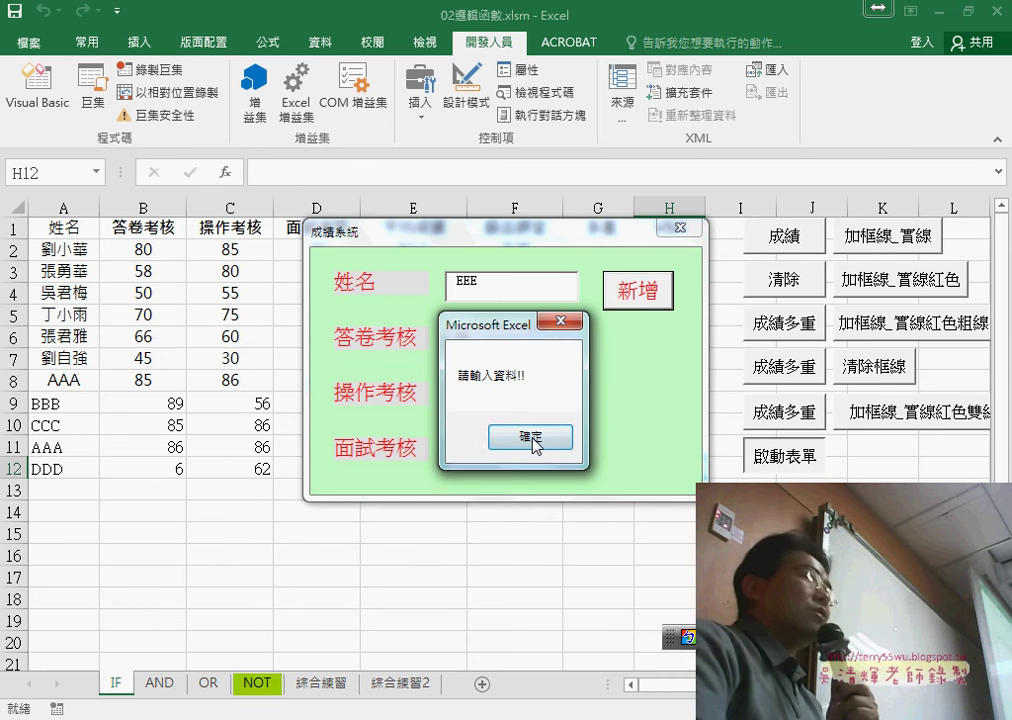
{"action": "left_click", "coordinate": [531, 440]}
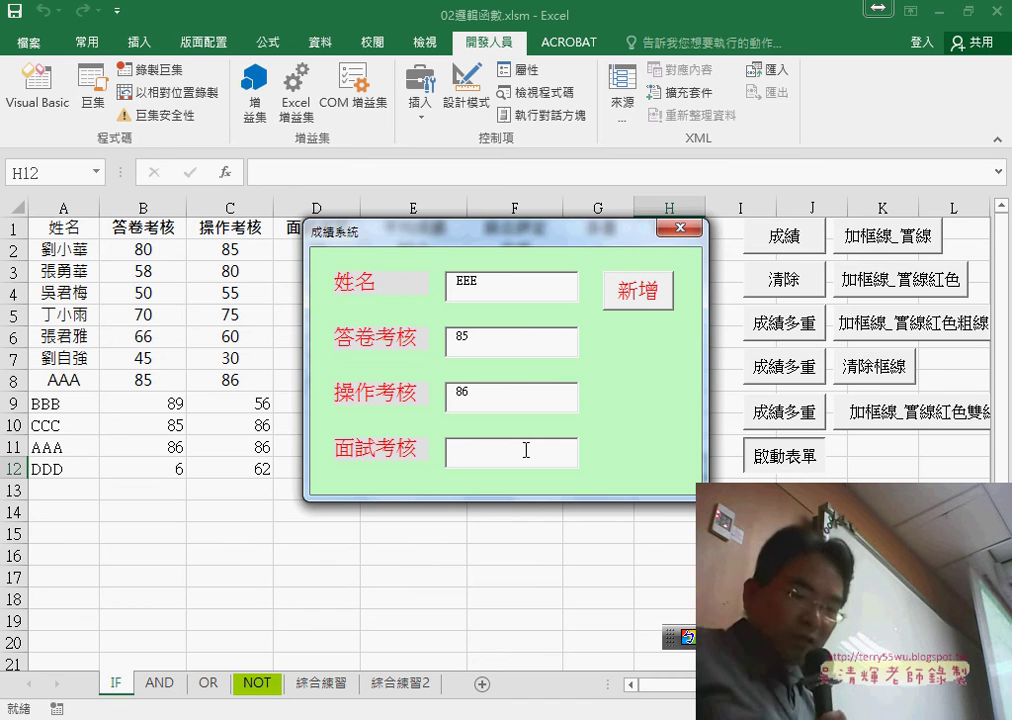
{"action": "type", "text": "87"}
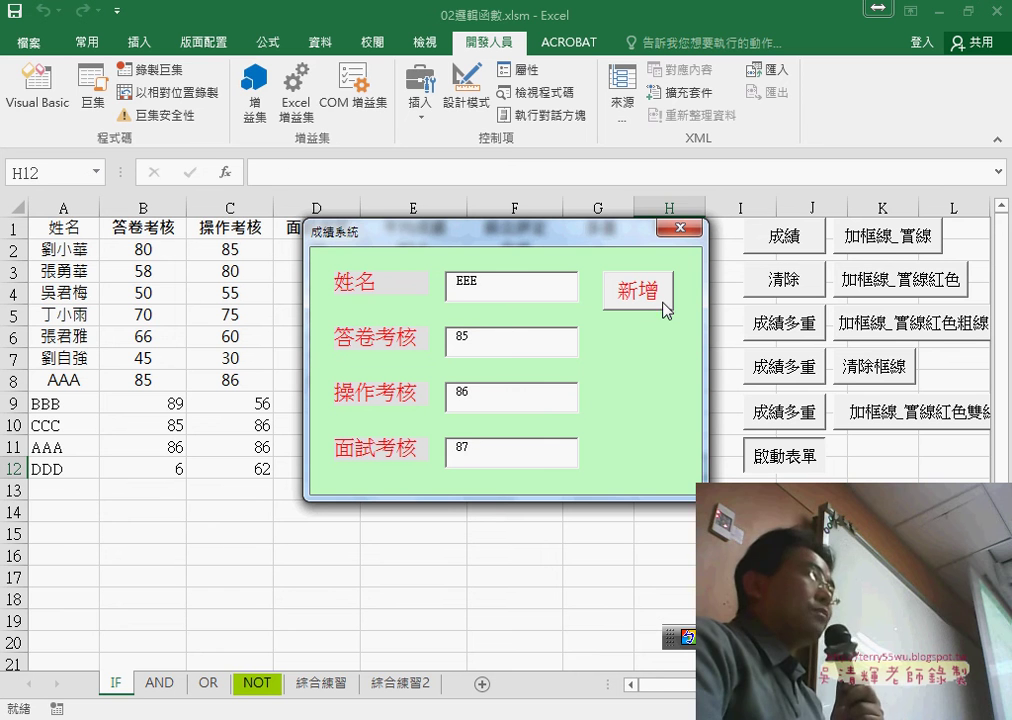
{"action": "left_click", "coordinate": [663, 303]}
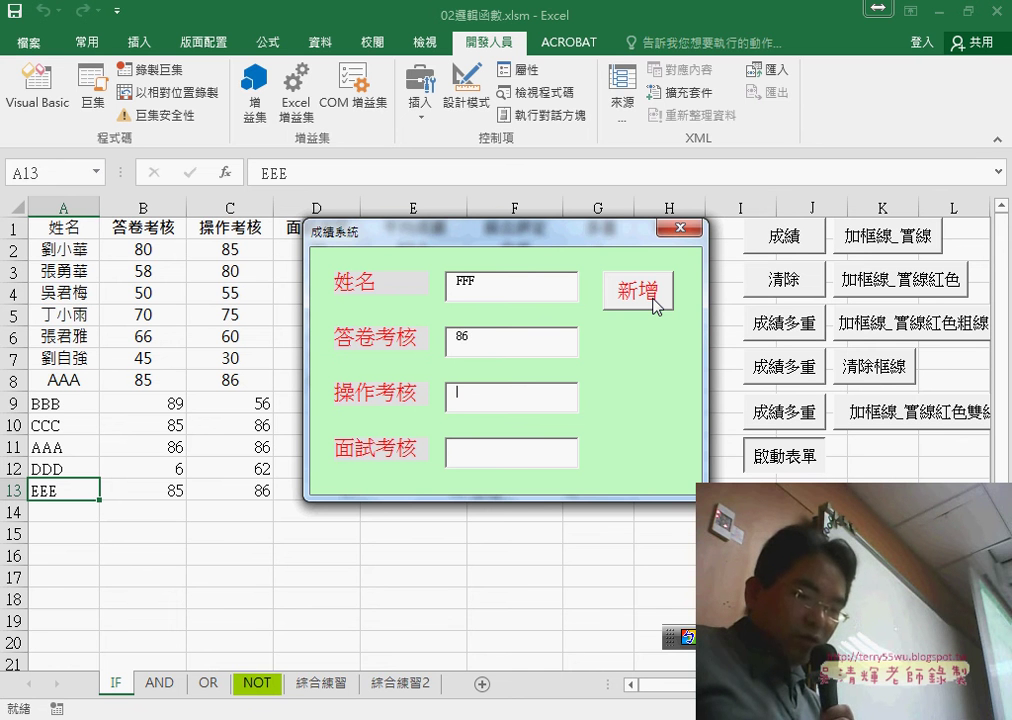
Replace FFF's written-exam score with a non-numeric value and try adding, raising 請輸入數字!!
{"action": "type", "text": "851"}
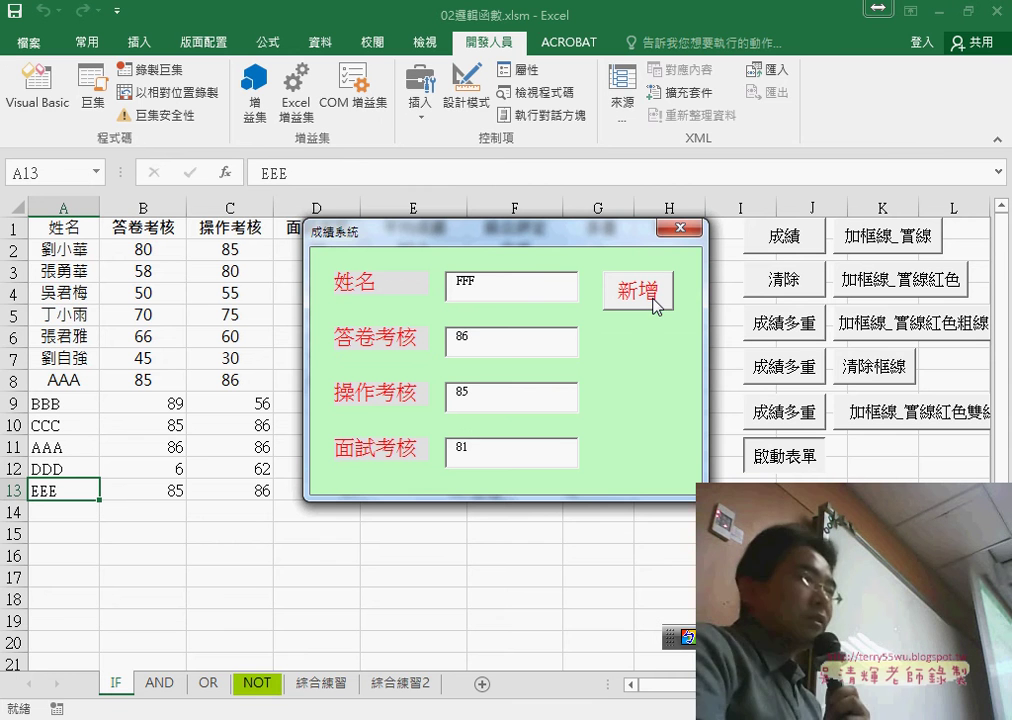
{"action": "left_click_drag", "start_coordinate": [476, 343], "coordinate": [449, 345]}
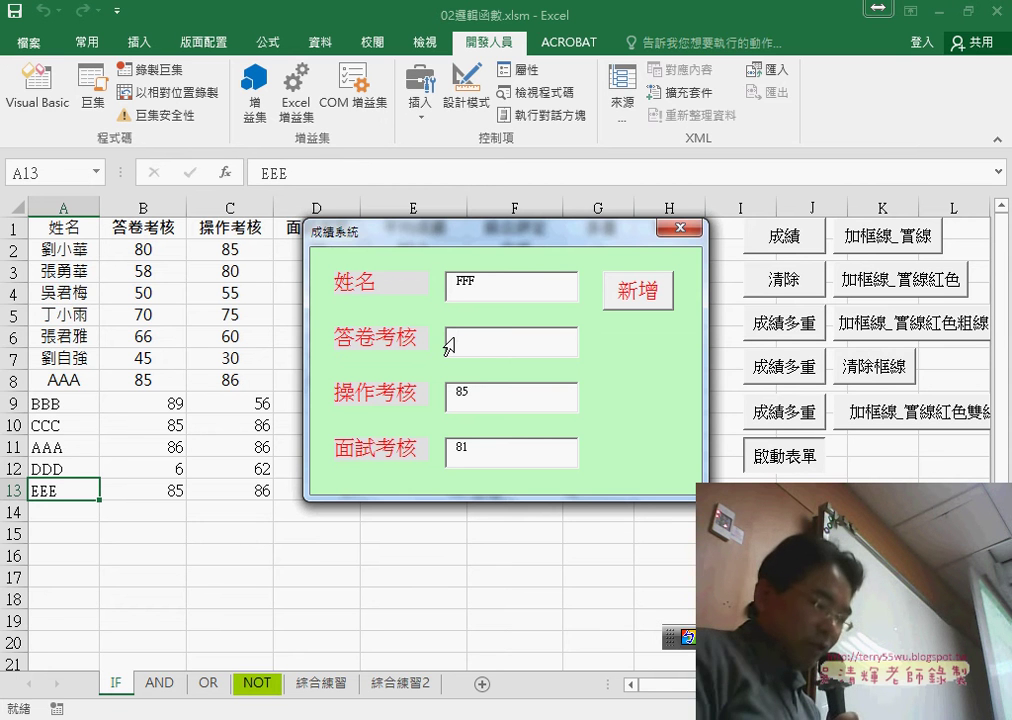
{"action": "type", "text": "7"}
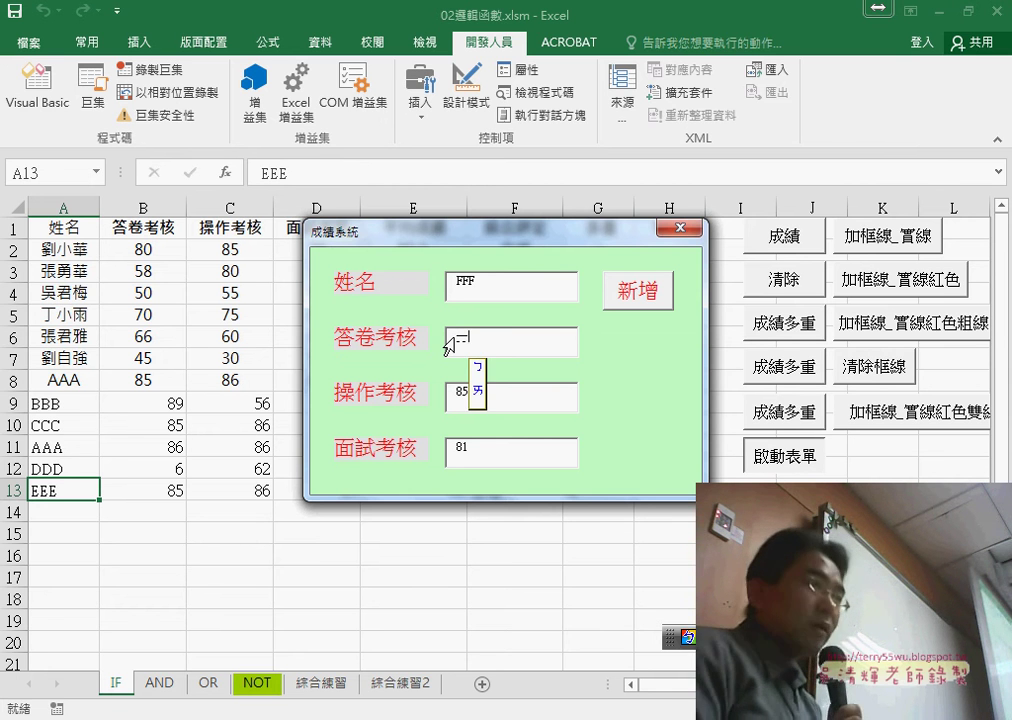
{"action": "type", "text": "0"}
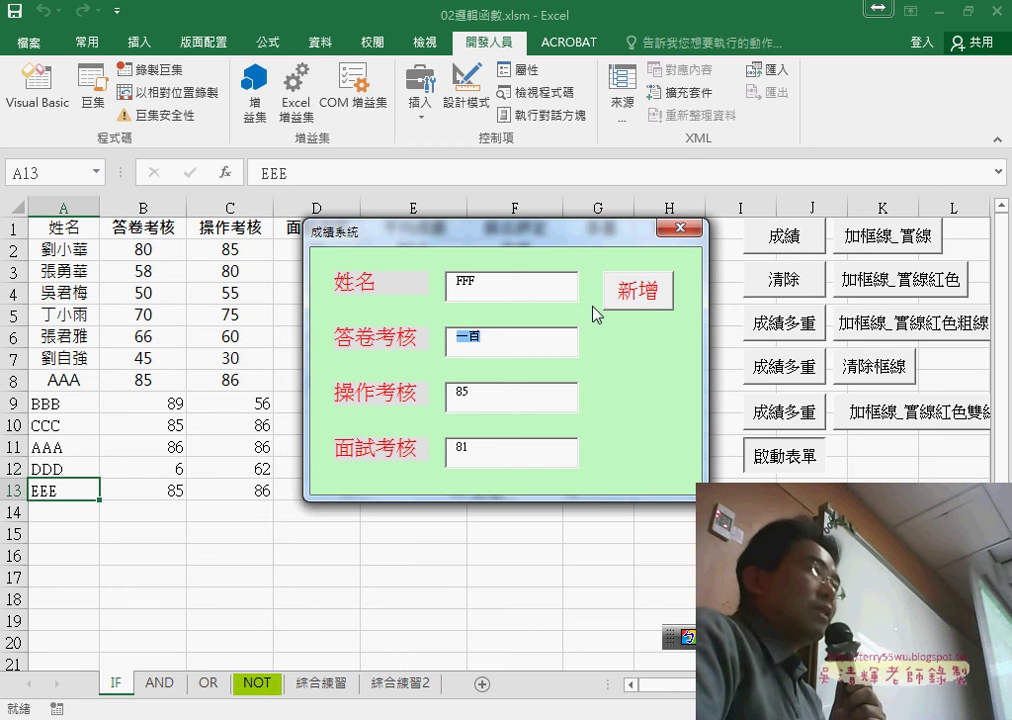
{"action": "left_click", "coordinate": [655, 298]}
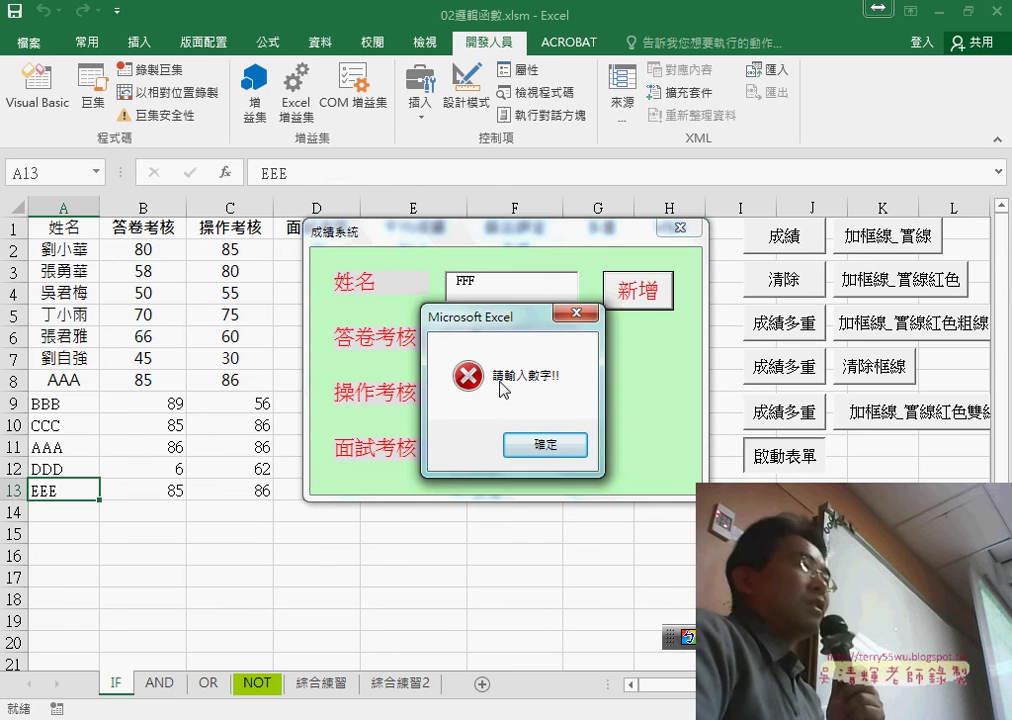
Dismiss the number-required error, correct the written-exam score to 87, and add FFF as row 14
{"action": "left_click_drag", "start_coordinate": [515, 320], "coordinate": [717, 238]}
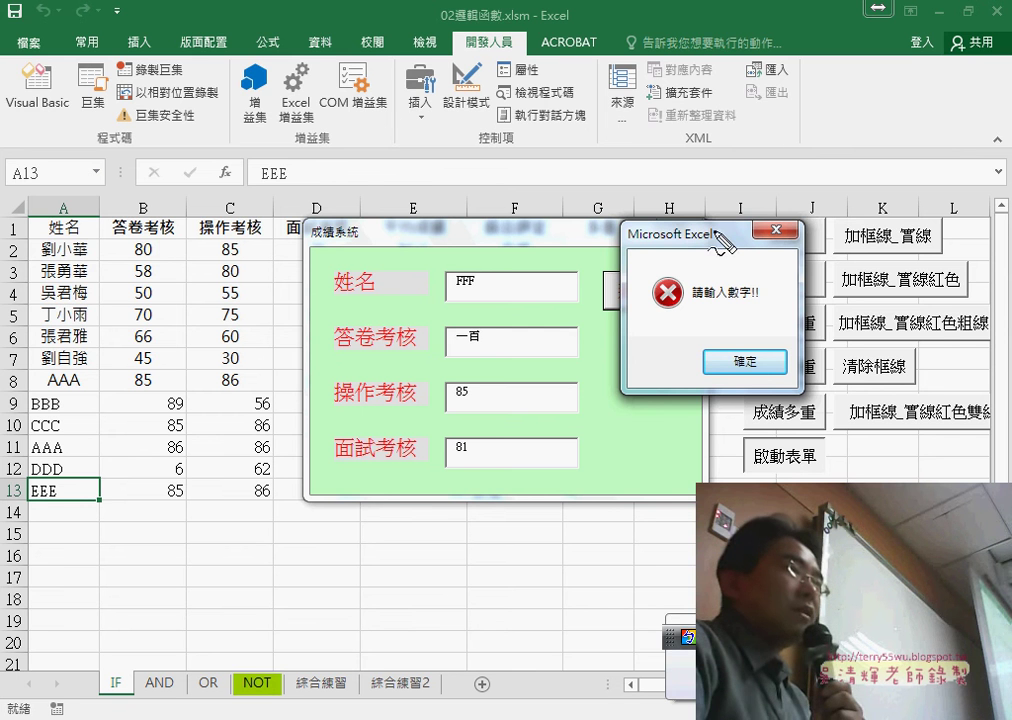
{"action": "left_click_drag", "start_coordinate": [705, 225], "coordinate": [700, 420]}
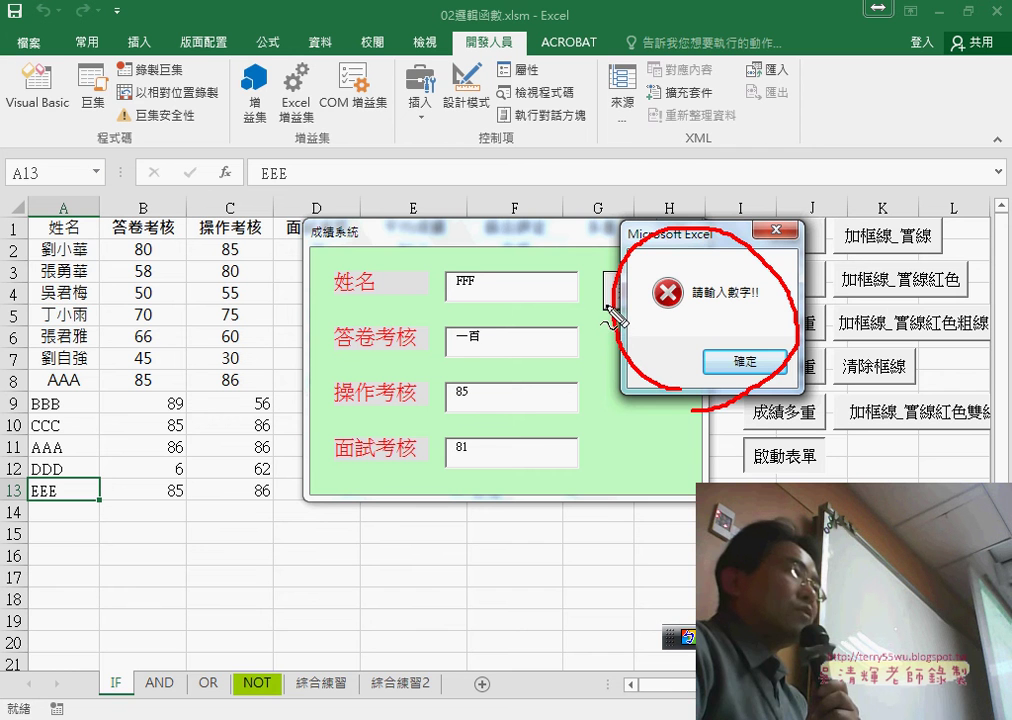
{"action": "mouse_move", "coordinate": [607, 308]}
{"action": "left_mouse_down"}
{"action": "mouse_move", "coordinate": [490, 330]}
{"action": "mouse_move", "coordinate": [501, 343]}
{"action": "mouse_move", "coordinate": [458, 352]}
{"action": "left_mouse_up"}
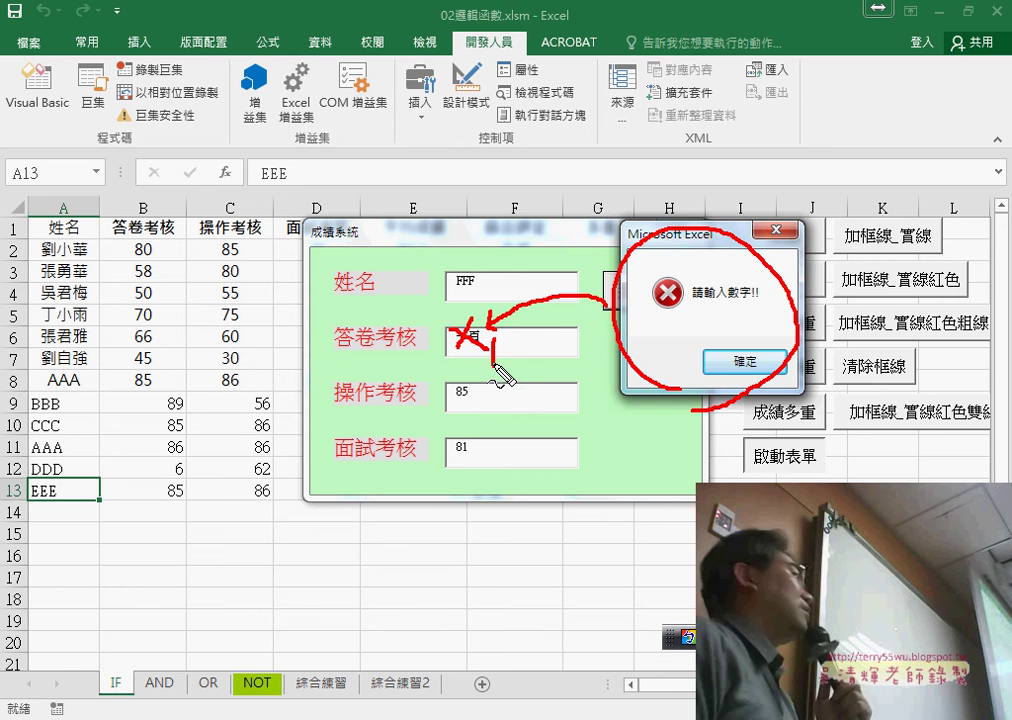
{"action": "key", "text": "Escape"}
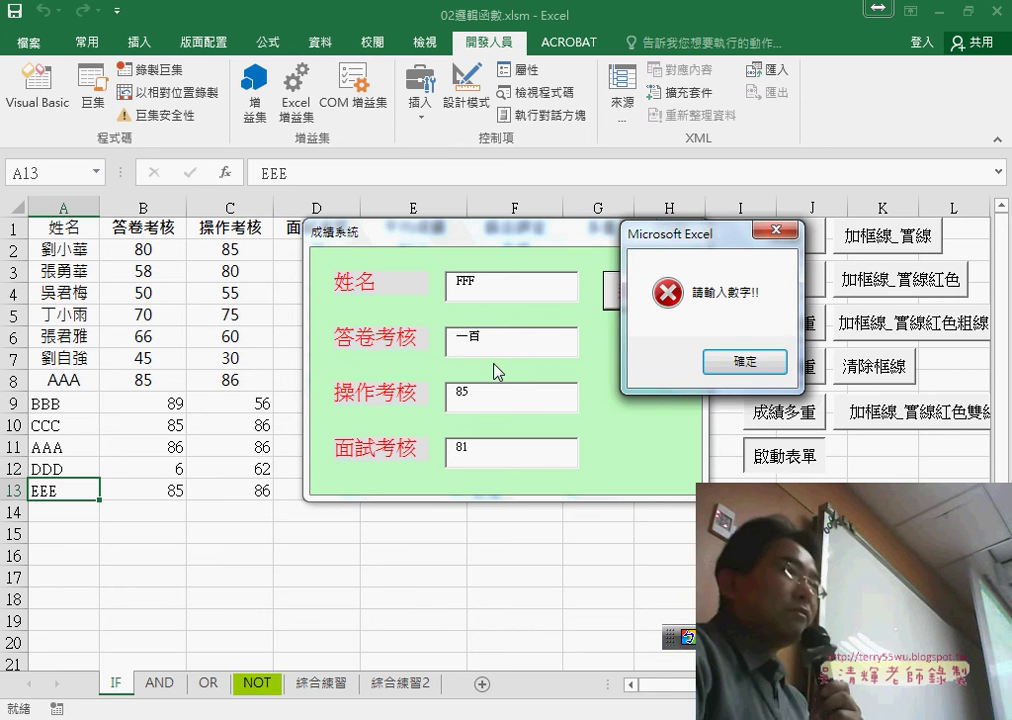
{"action": "left_click", "coordinate": [716, 373]}
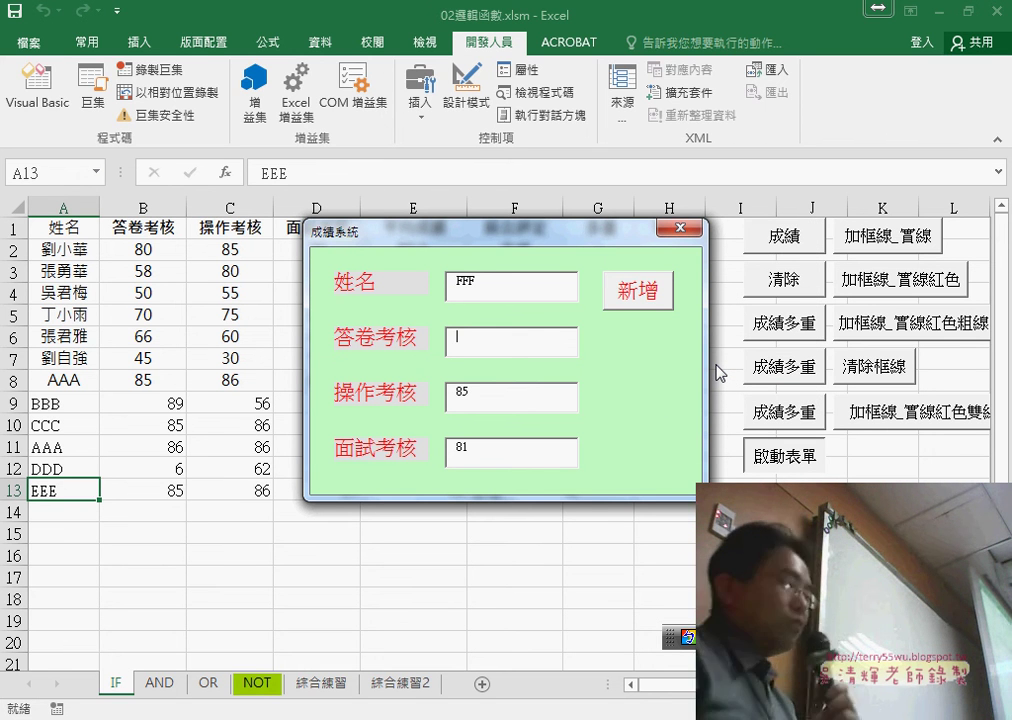
{"action": "type", "text": "87"}
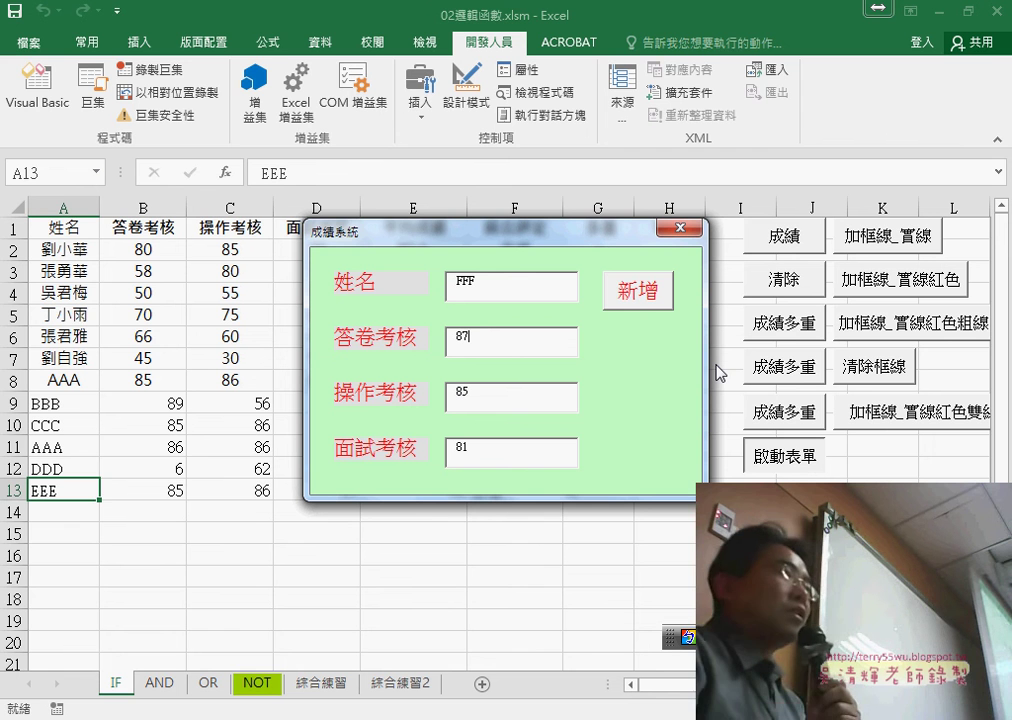
{"action": "left_click", "coordinate": [630, 297]}
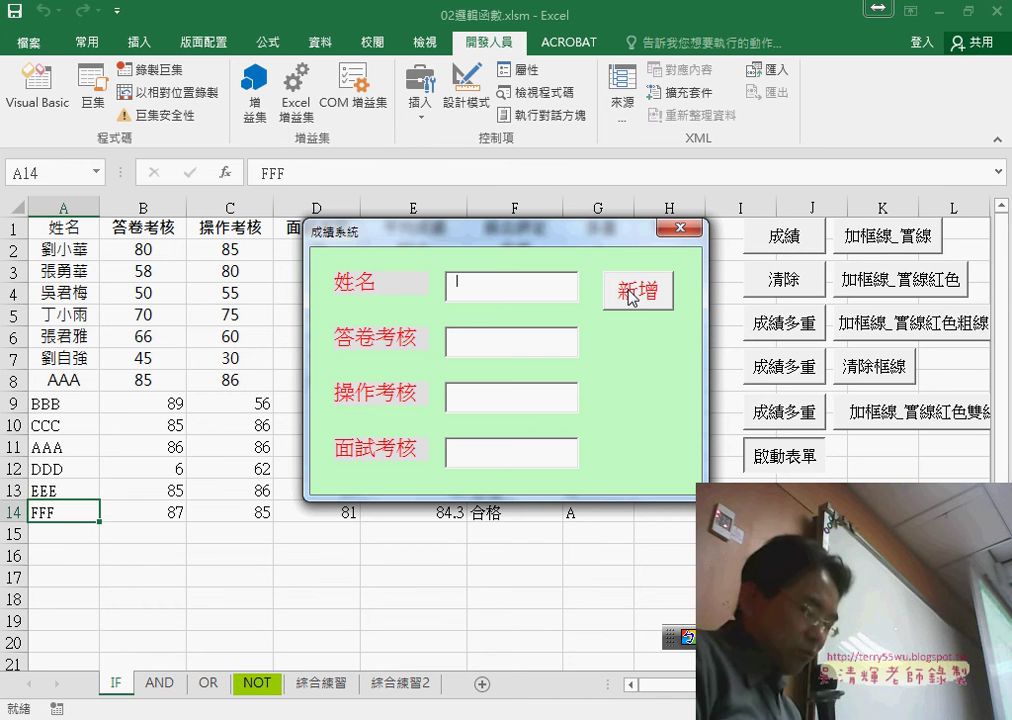
Enter GGG with an out-of-range written-exam score of 120 and dismiss the 0-to-100 warning
{"action": "type", "text": "GGG"}
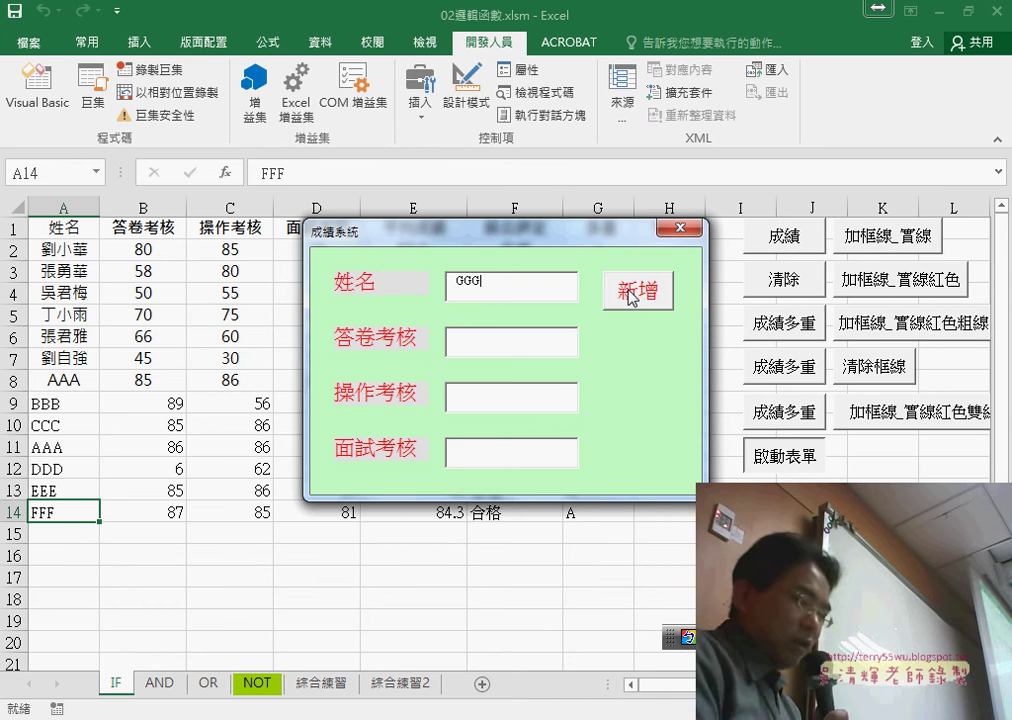
{"action": "key", "text": "Tab"}
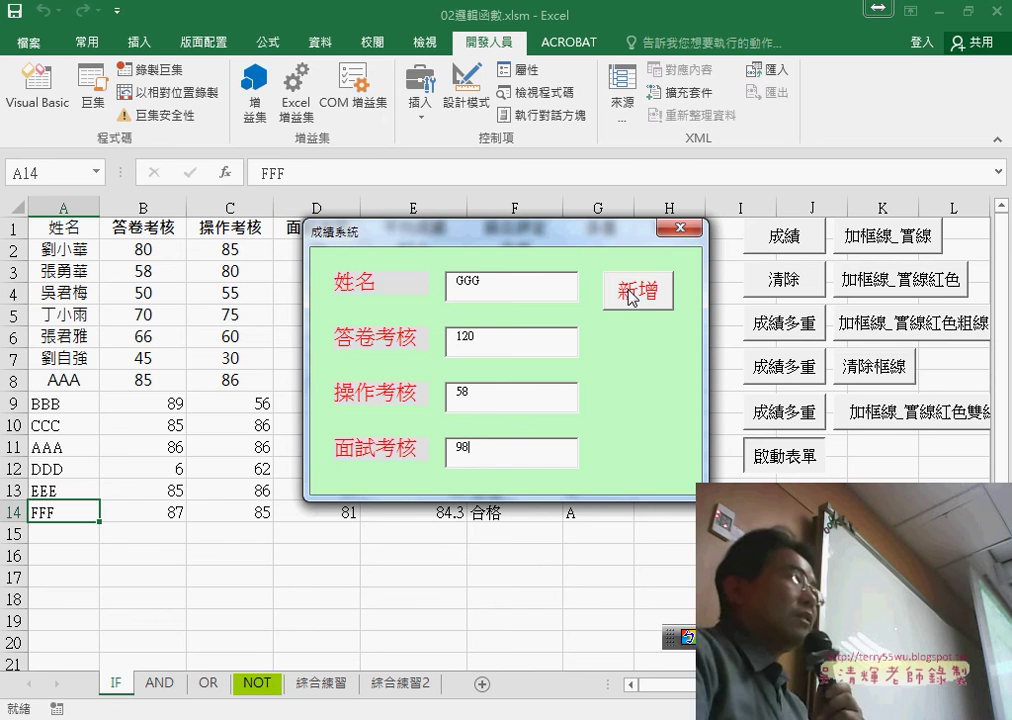
{"action": "left_click_drag", "start_coordinate": [497, 345], "coordinate": [448, 347]}
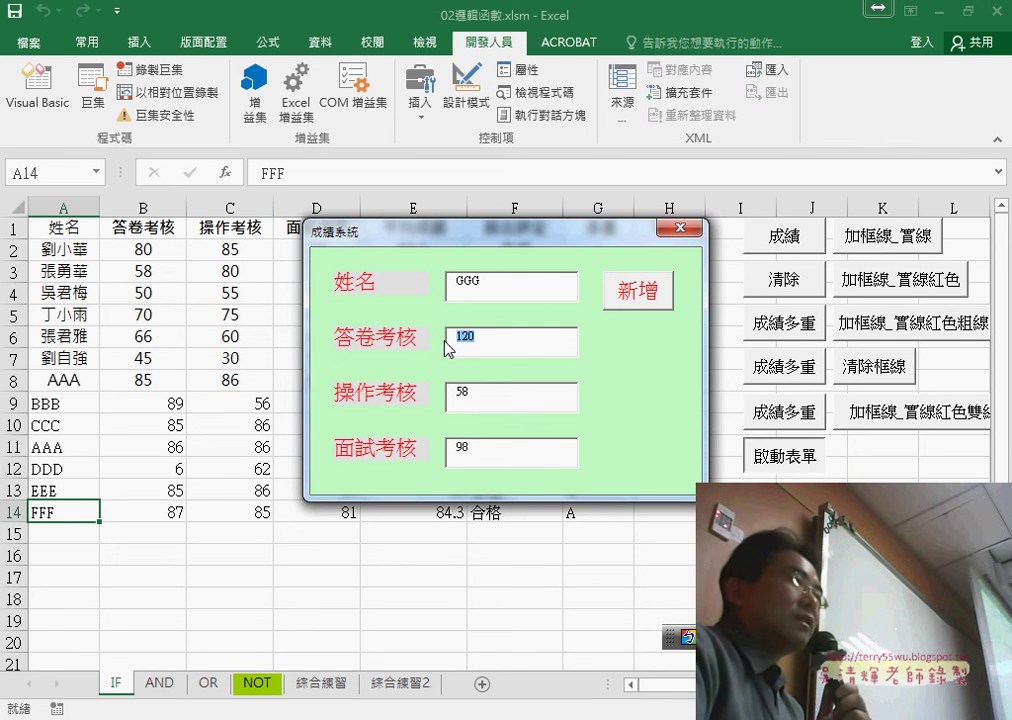
{"action": "left_click", "coordinate": [628, 318]}
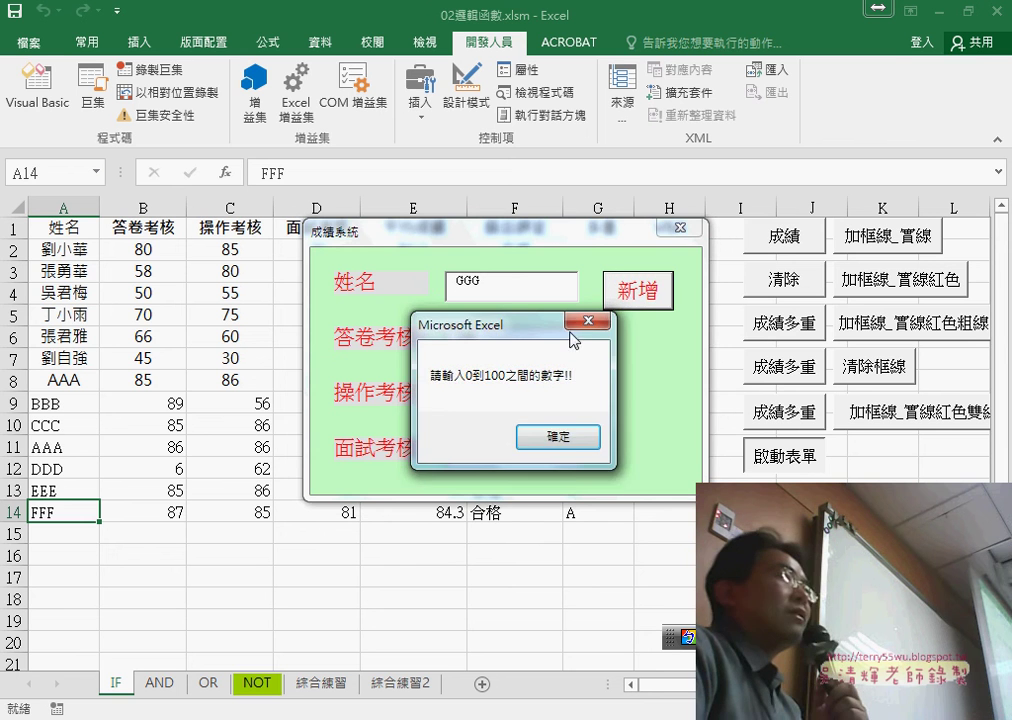
{"action": "left_click_drag", "start_coordinate": [513, 330], "coordinate": [626, 310]}
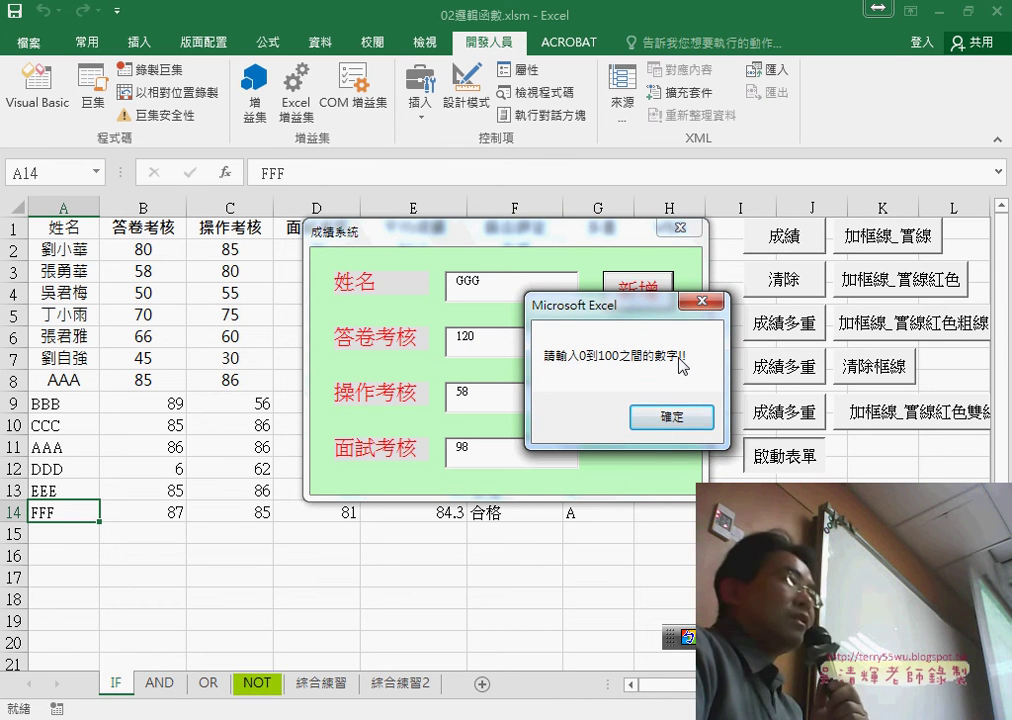
{"action": "left_click_drag", "start_coordinate": [647, 318], "coordinate": [705, 236]}
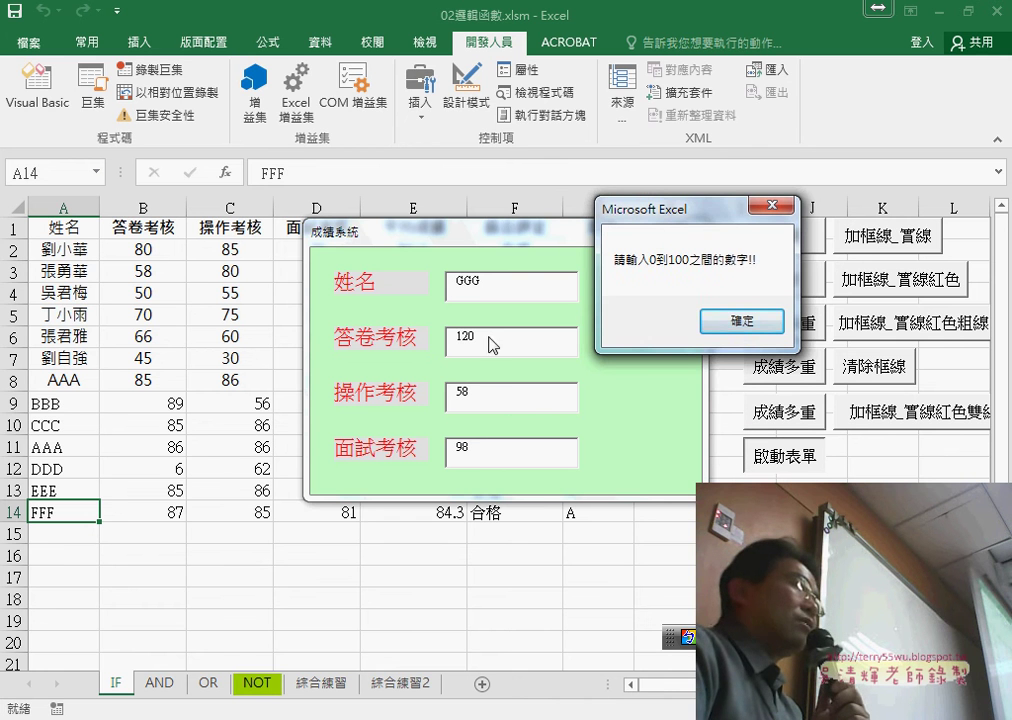
{"action": "left_click", "coordinate": [741, 321]}
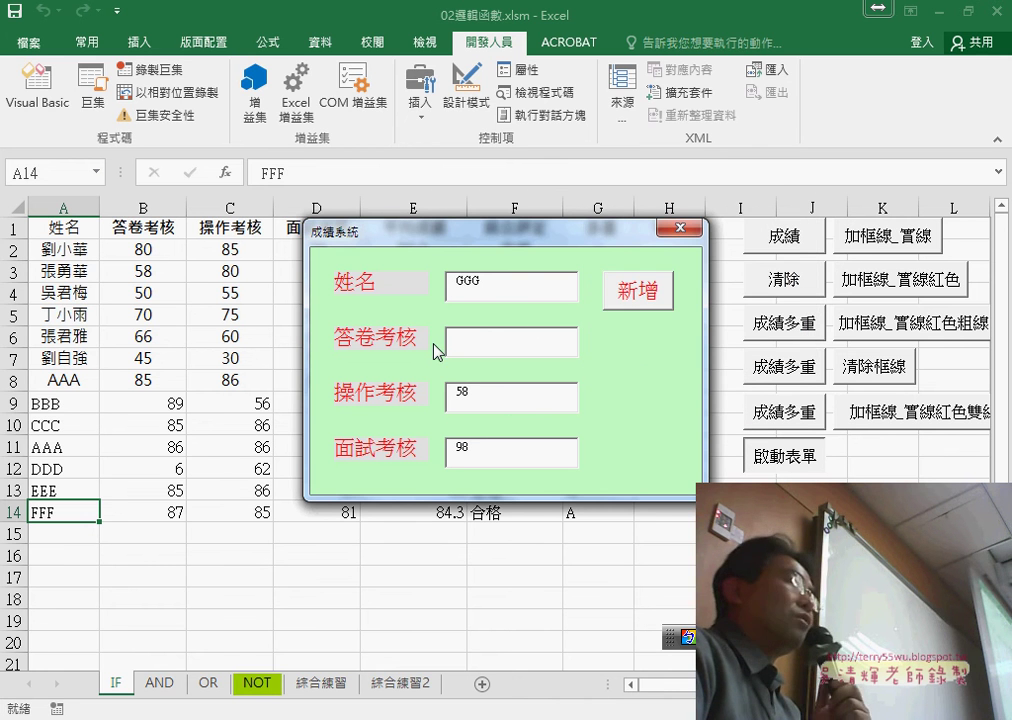
Correct the score to 87, add GGG as row 15, and close the form
{"action": "type", "text": "8"}
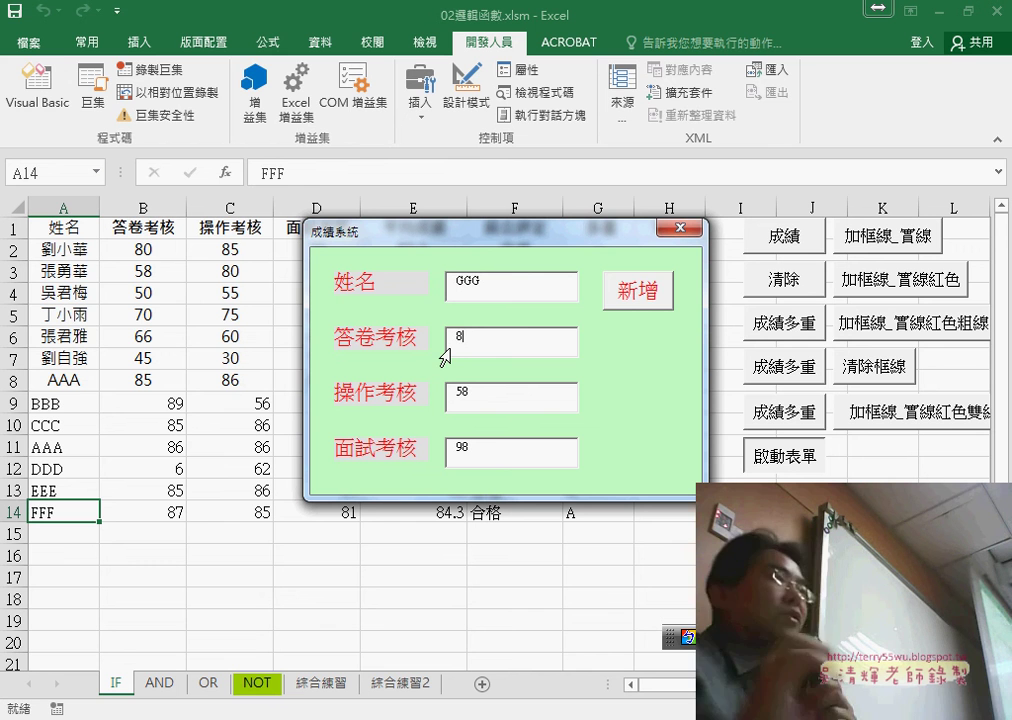
{"action": "type", "text": "7"}
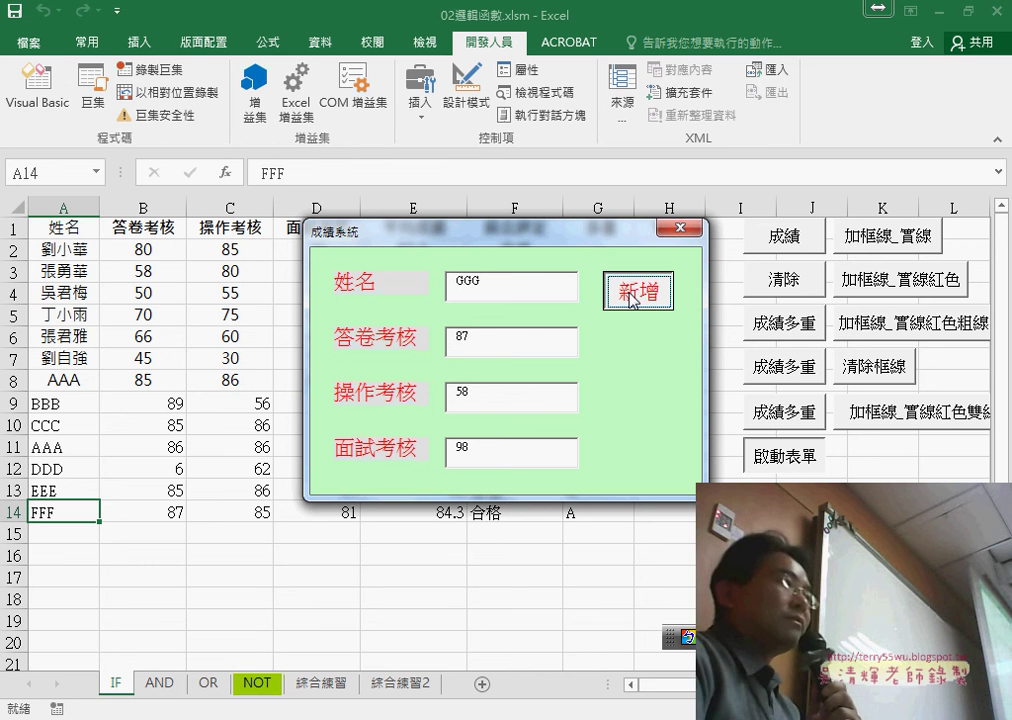
{"action": "left_click", "coordinate": [632, 296]}
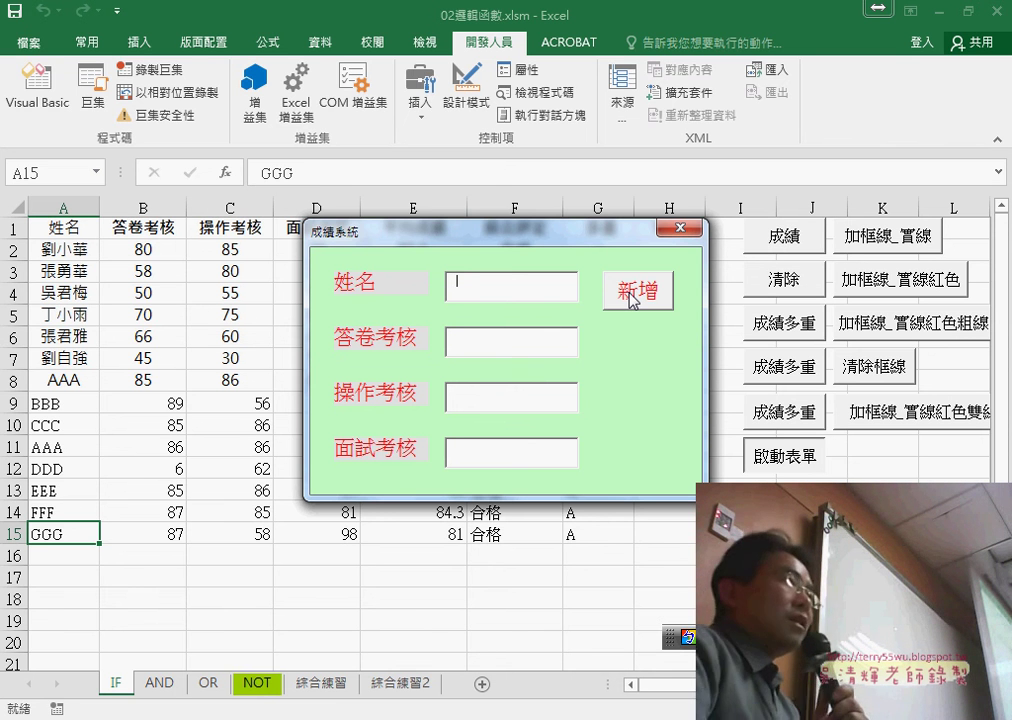
{"action": "left_click", "coordinate": [675, 228]}
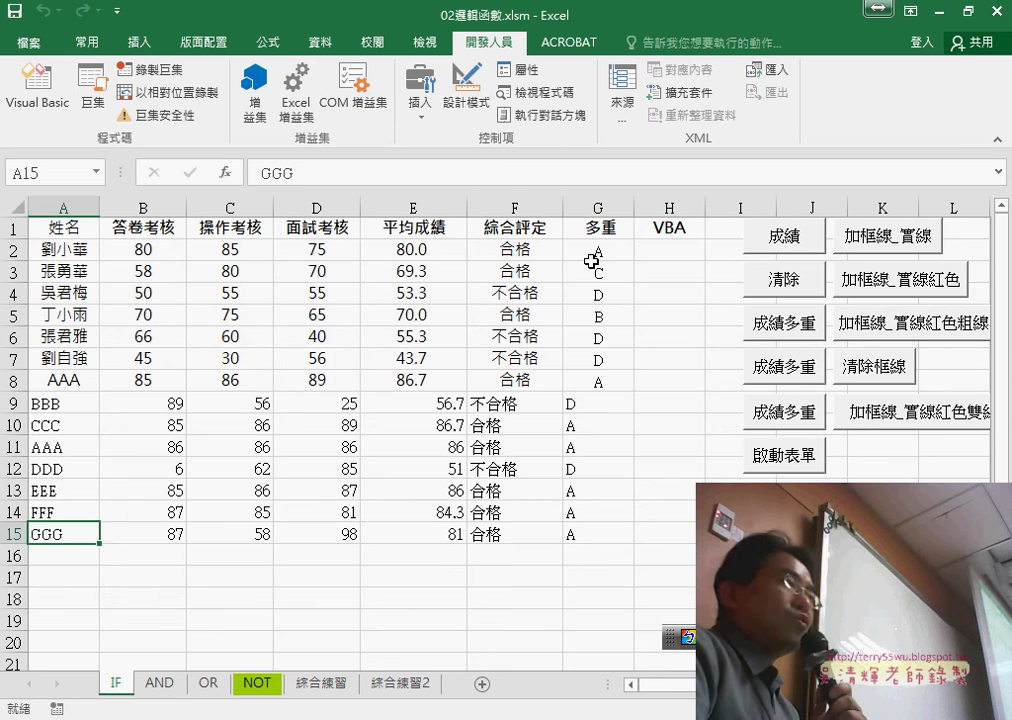
Open the VBA editor and delete the numeric and 0–100 range check blocks
{"action": "left_click", "coordinate": [37, 85]}
{"action": "left_click_drag", "start_coordinate": [318, 140], "coordinate": [443, 124]}
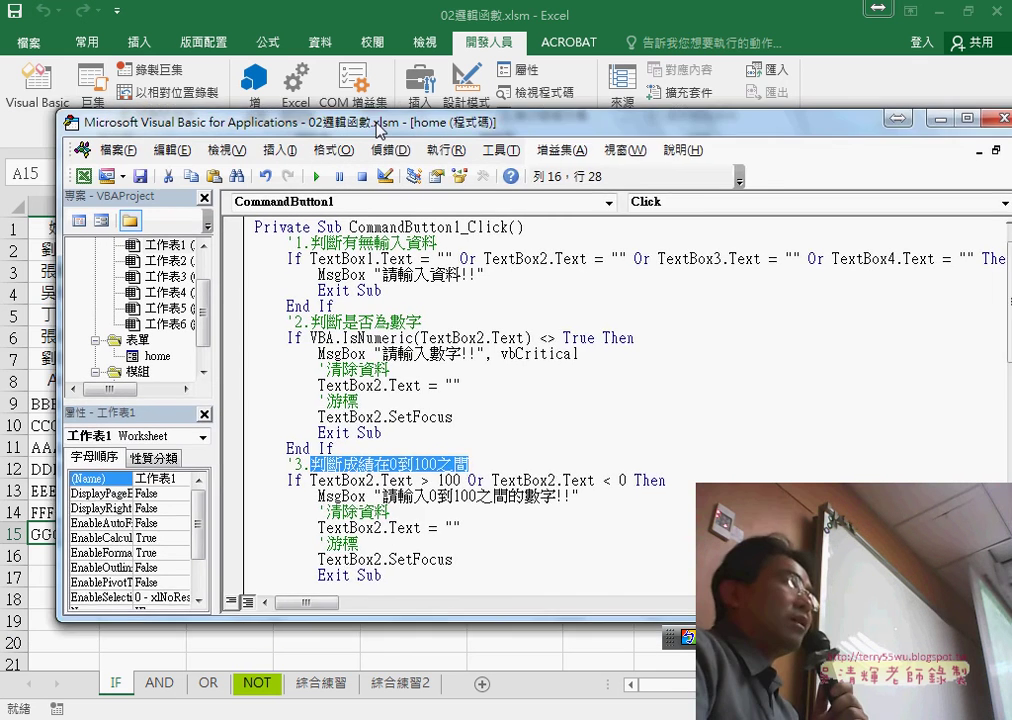
{"action": "scroll", "coordinate": [482, 365], "scroll_direction": "down", "scroll_amount": 1}
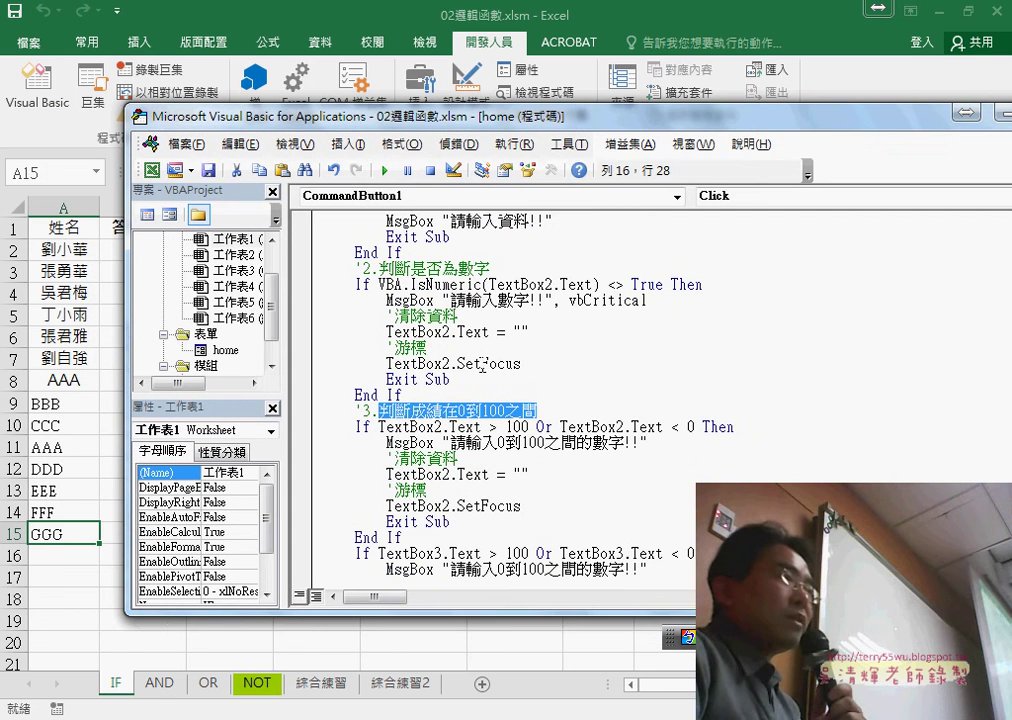
{"action": "left_click", "coordinate": [311, 281]}
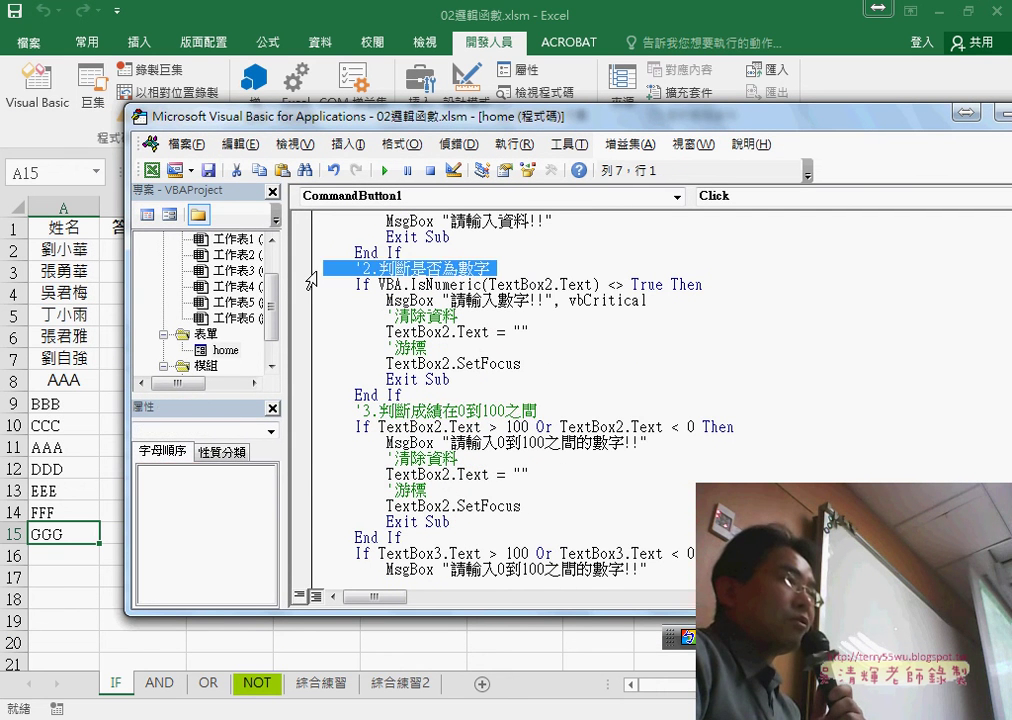
{"action": "scroll", "coordinate": [311, 290], "scroll_direction": "down", "scroll_amount": 1}
{"action": "scroll", "coordinate": [310, 380], "scroll_direction": "down", "scroll_amount": 2}
{"action": "scroll", "coordinate": [308, 460], "scroll_direction": "down", "scroll_amount": 1}
{"action": "scroll", "coordinate": [308, 474], "scroll_direction": "down", "scroll_amount": 2}
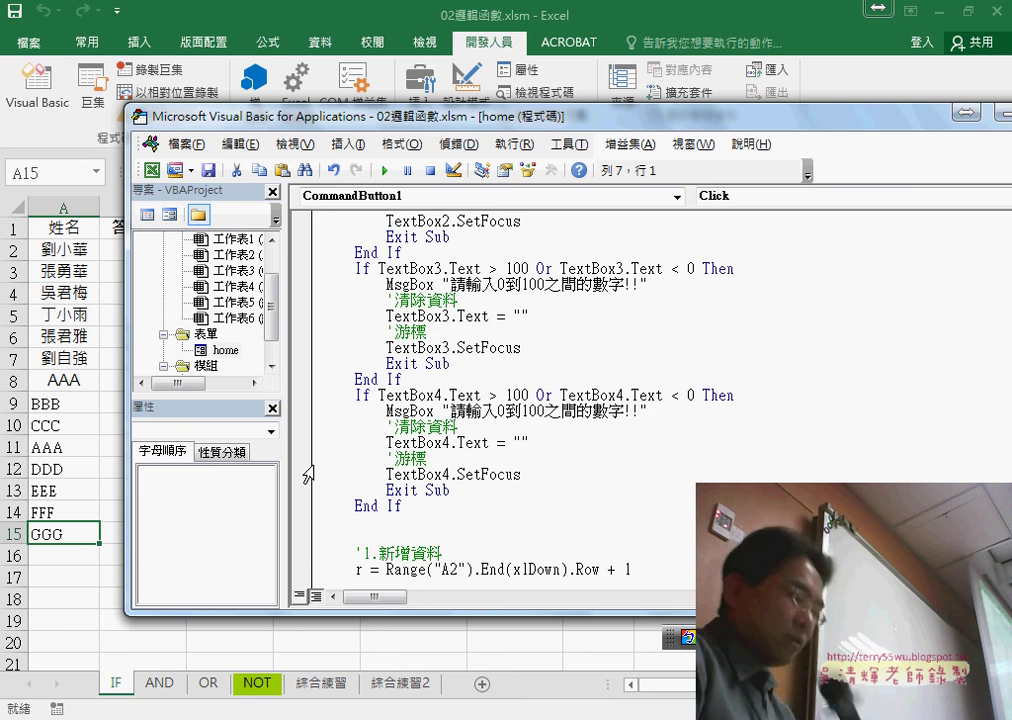
{"action": "left_click", "coordinate": [395, 510], "text": "shift"}
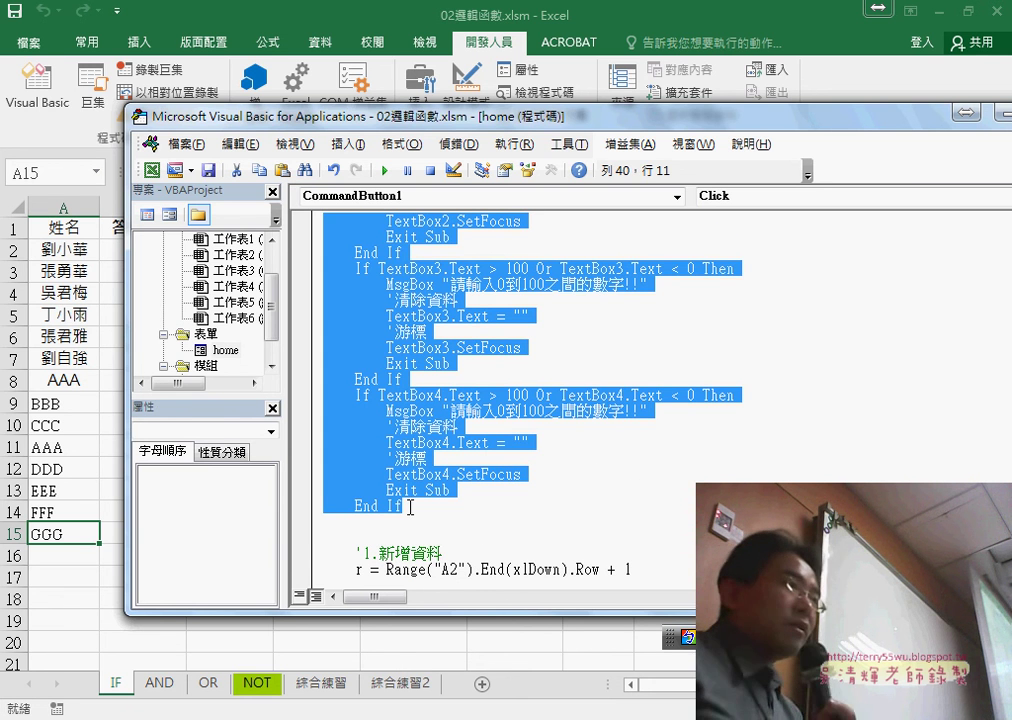
{"action": "key", "text": "Delete"}
Delete the leftover '2.判斷是否為數字 comment line and widen the code area
{"action": "scroll", "coordinate": [411, 507], "scroll_direction": "up", "scroll_amount": 2}
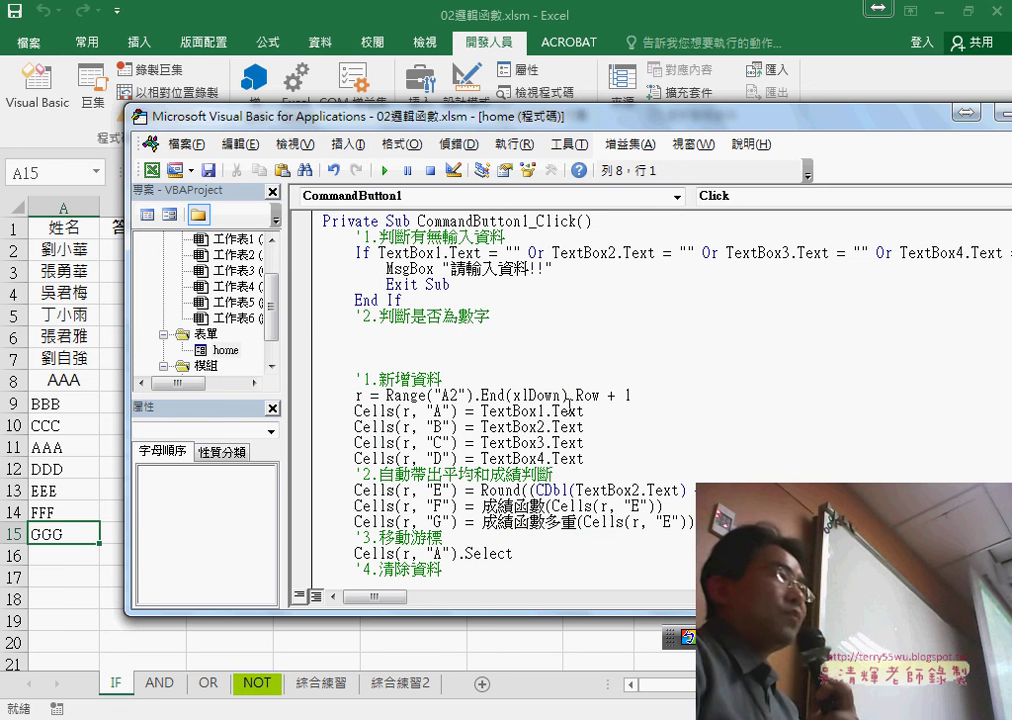
{"action": "left_click", "coordinate": [302, 316]}
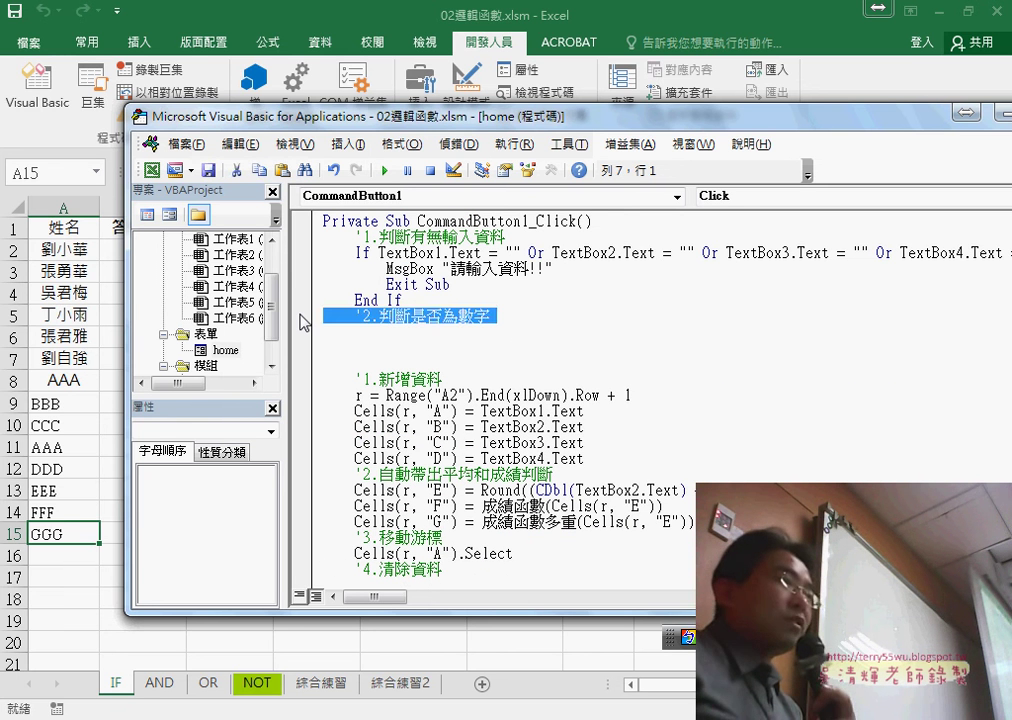
{"action": "key", "text": "Delete"}
{"action": "key", "text": "Delete"}
{"action": "key", "text": "Delete"}
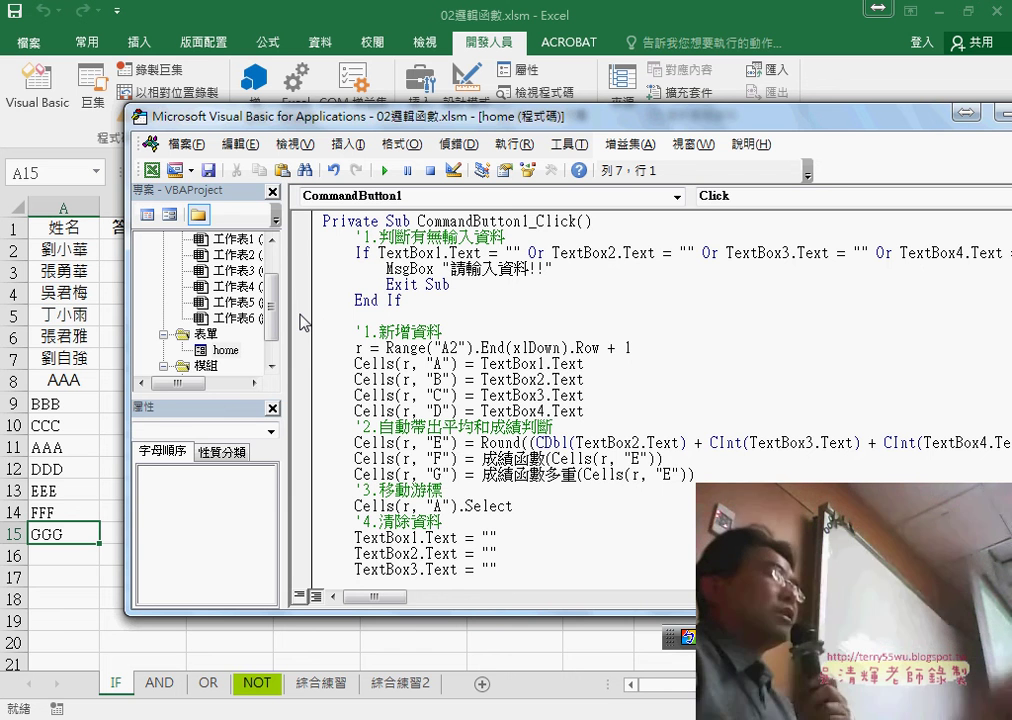
{"action": "left_click_drag", "start_coordinate": [283, 301], "coordinate": [178, 301]}
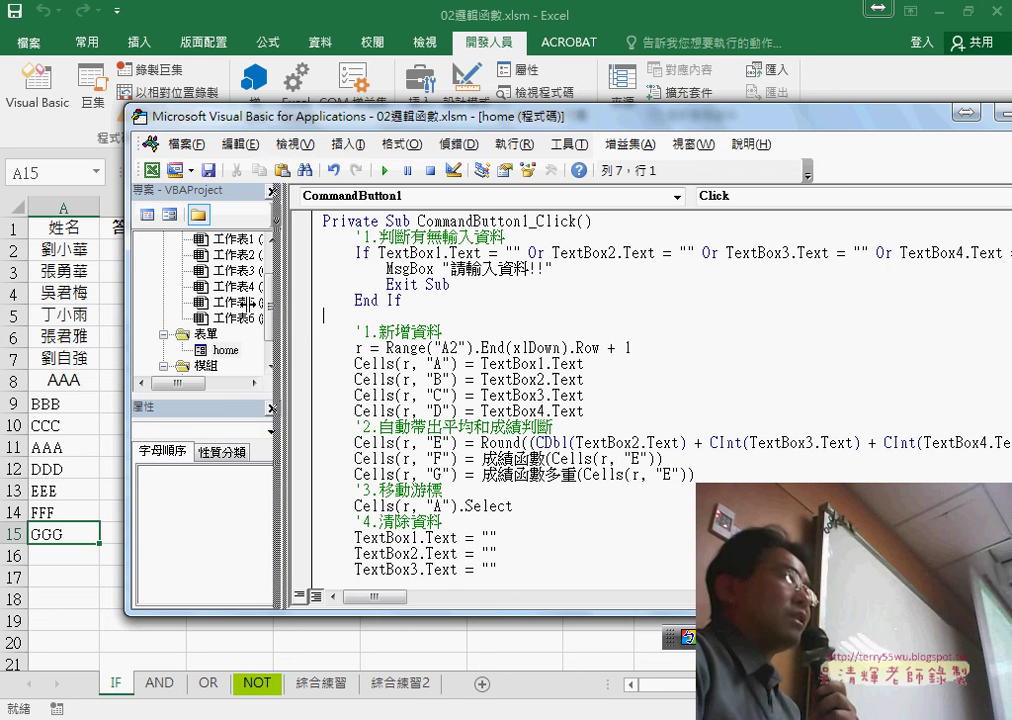
Walk through the If condition testing TextBox1–TextBox3 for empty values joined by Or
{"action": "left_click_drag", "start_coordinate": [323, 131], "coordinate": [210, 119]}
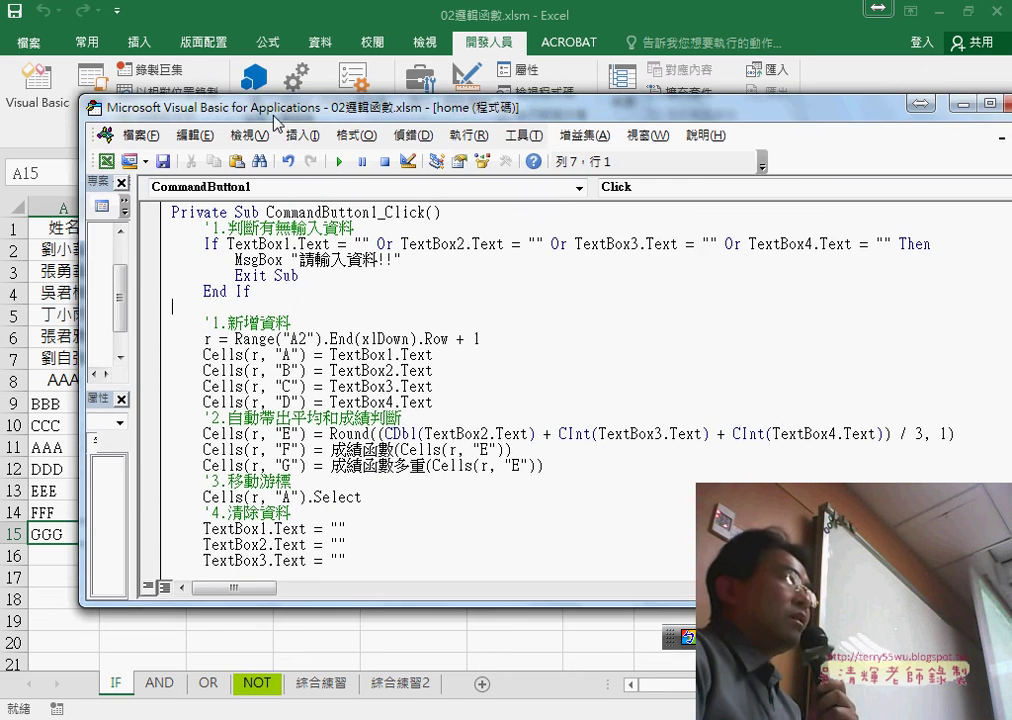
{"action": "left_click_drag", "start_coordinate": [161, 240], "coordinate": [263, 241]}
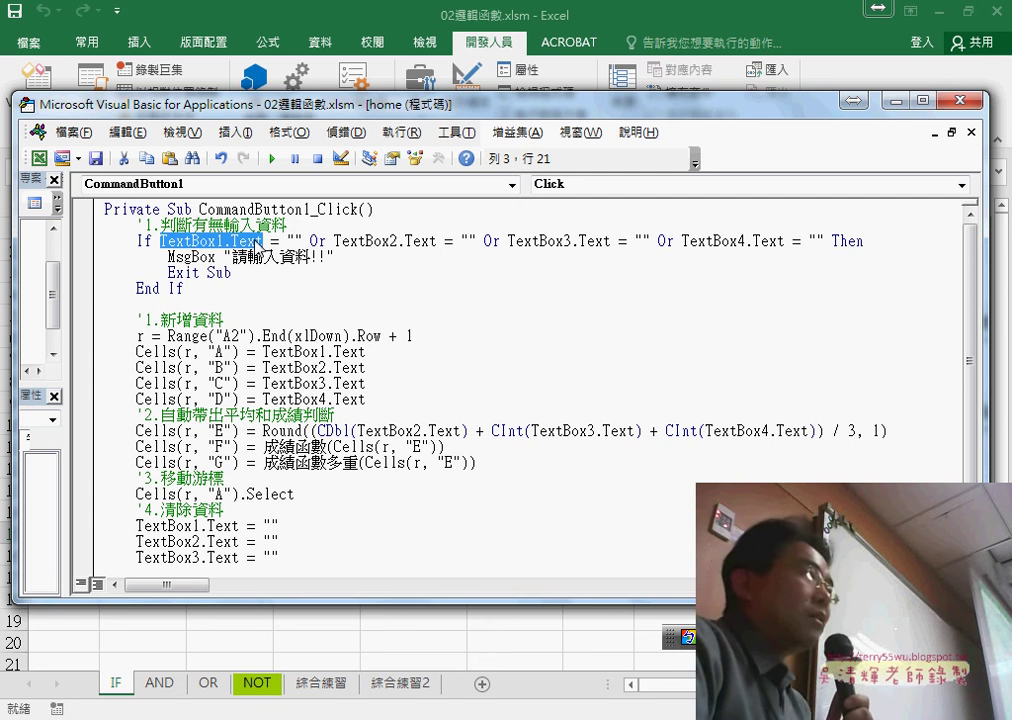
{"action": "left_click_drag", "start_coordinate": [302, 242], "coordinate": [160, 244]}
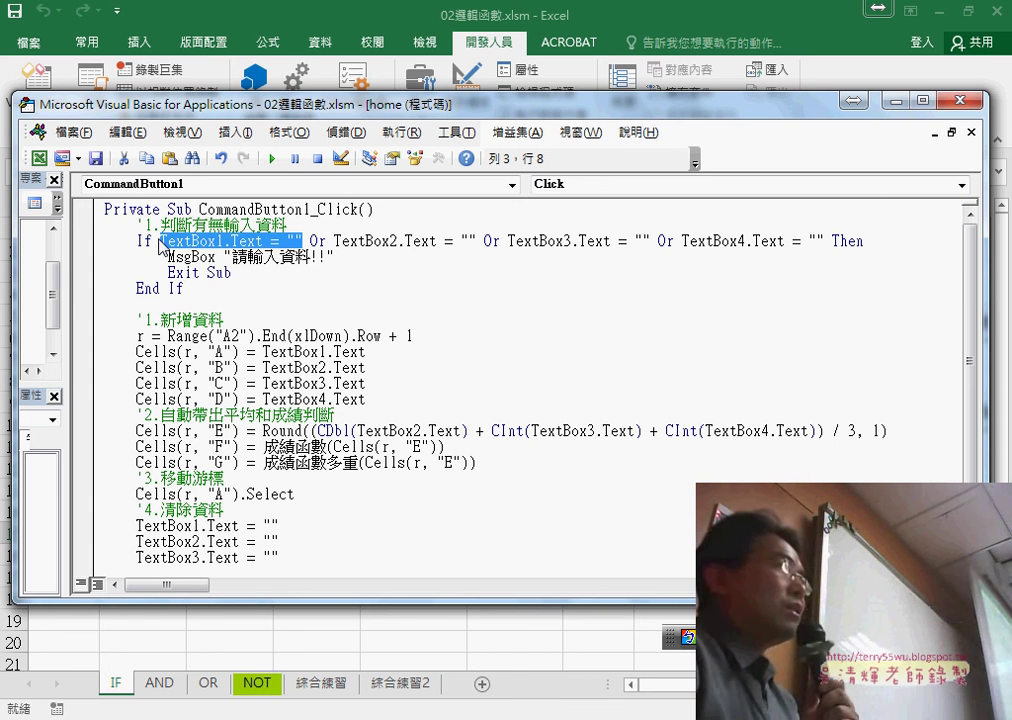
{"action": "left_click_drag", "start_coordinate": [311, 241], "coordinate": [328, 241]}
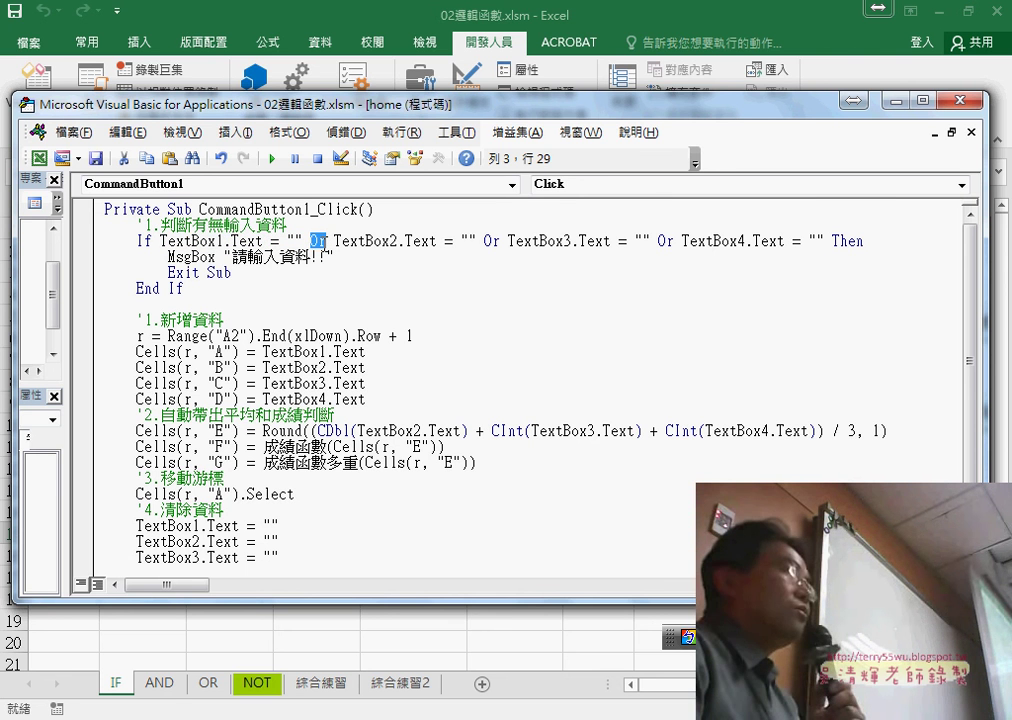
{"action": "left_click_drag", "start_coordinate": [334, 241], "coordinate": [463, 241]}
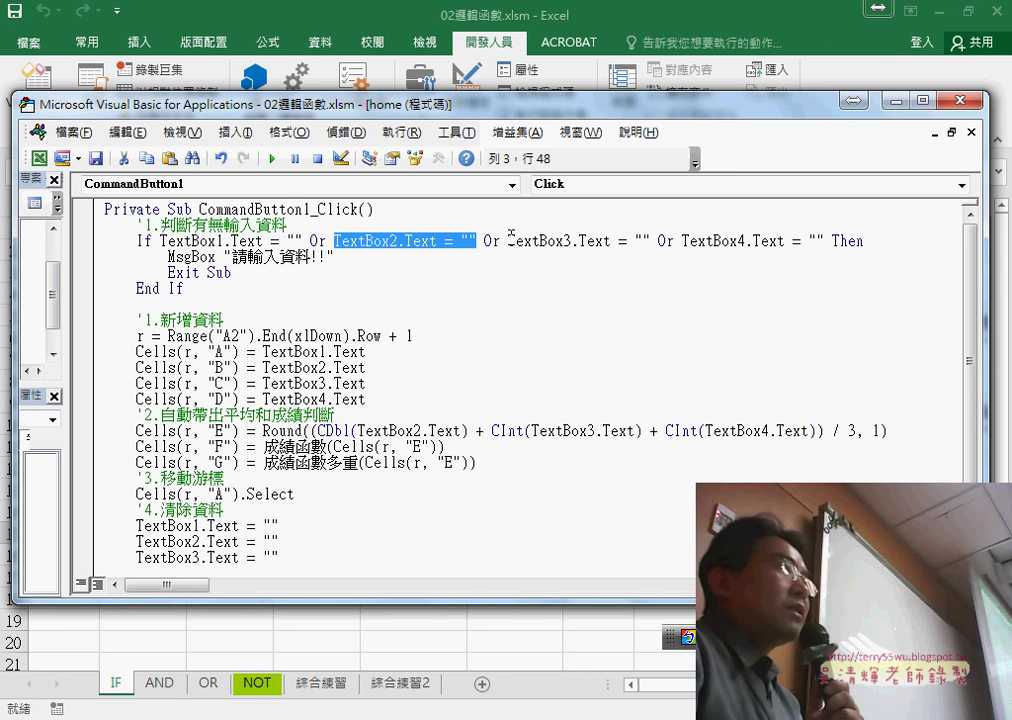
{"action": "mouse_move", "coordinate": [509, 241]}
{"action": "left_mouse_down"}
{"action": "mouse_move", "coordinate": [812, 241]}
{"action": "mouse_move", "coordinate": [176, 241]}
{"action": "left_mouse_up"}
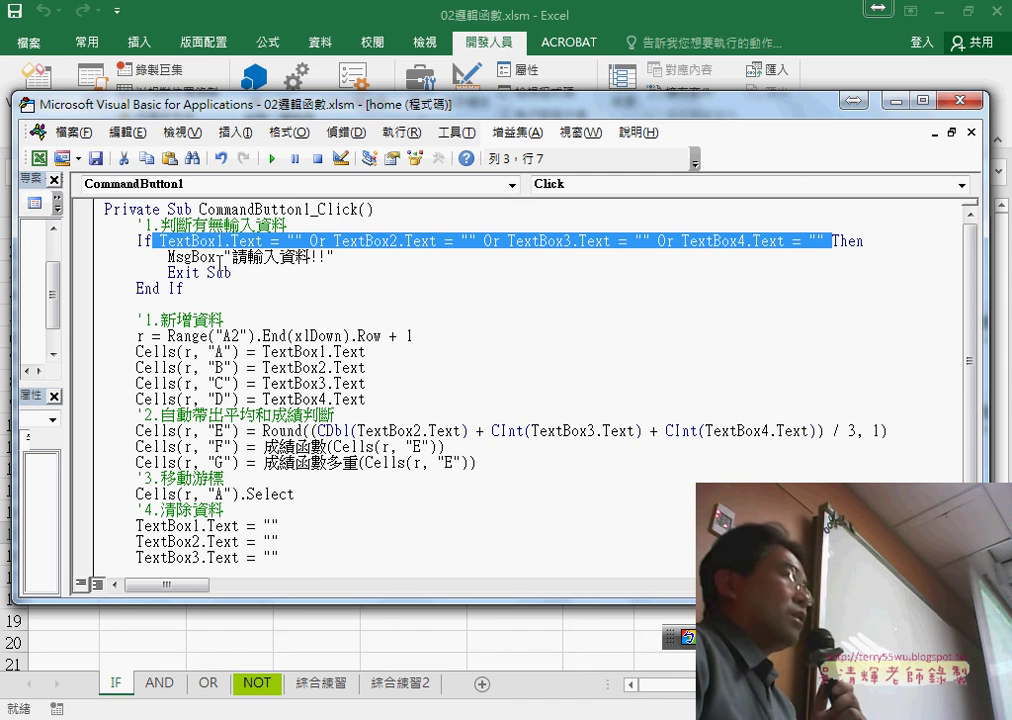
Highlight the 請輸入資料!! warning text and retype the msgbox keyword
{"action": "left_click", "coordinate": [224, 259]}
{"action": "left_click_drag", "start_coordinate": [325, 258], "coordinate": [210, 258]}
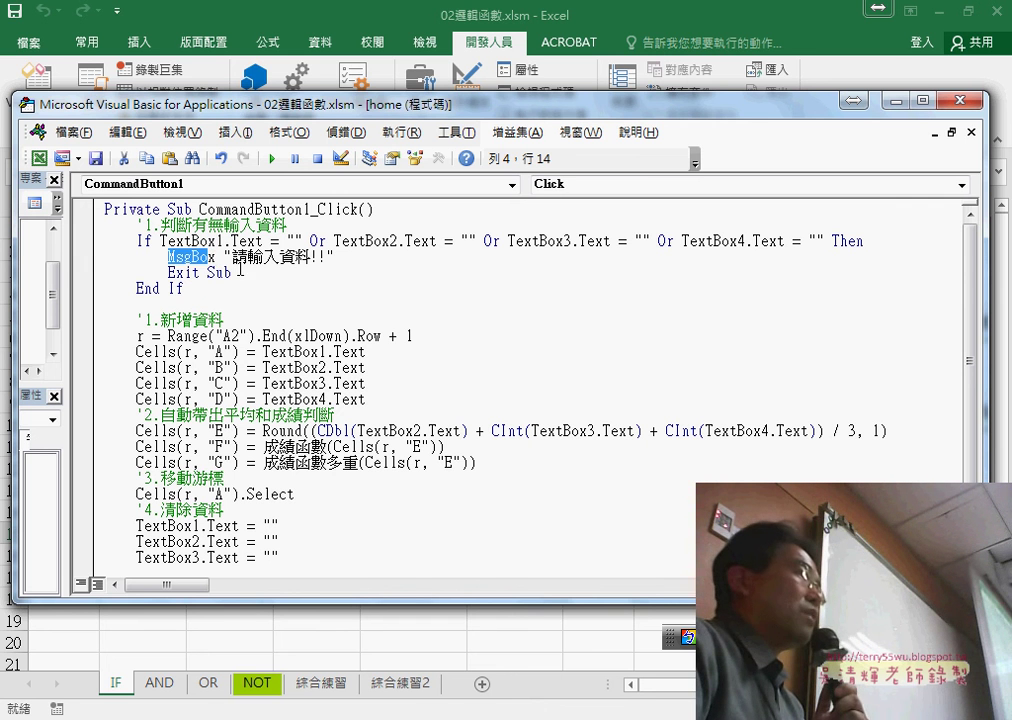
{"action": "left_click", "coordinate": [240, 271]}
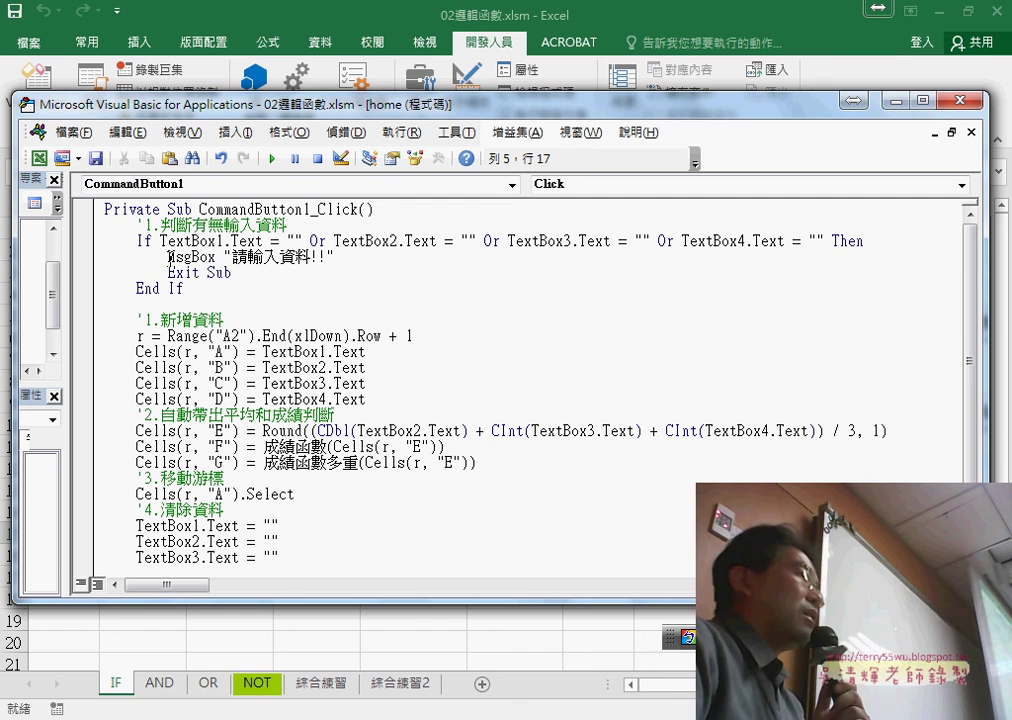
{"action": "left_click_drag", "start_coordinate": [167, 257], "coordinate": [216, 257]}
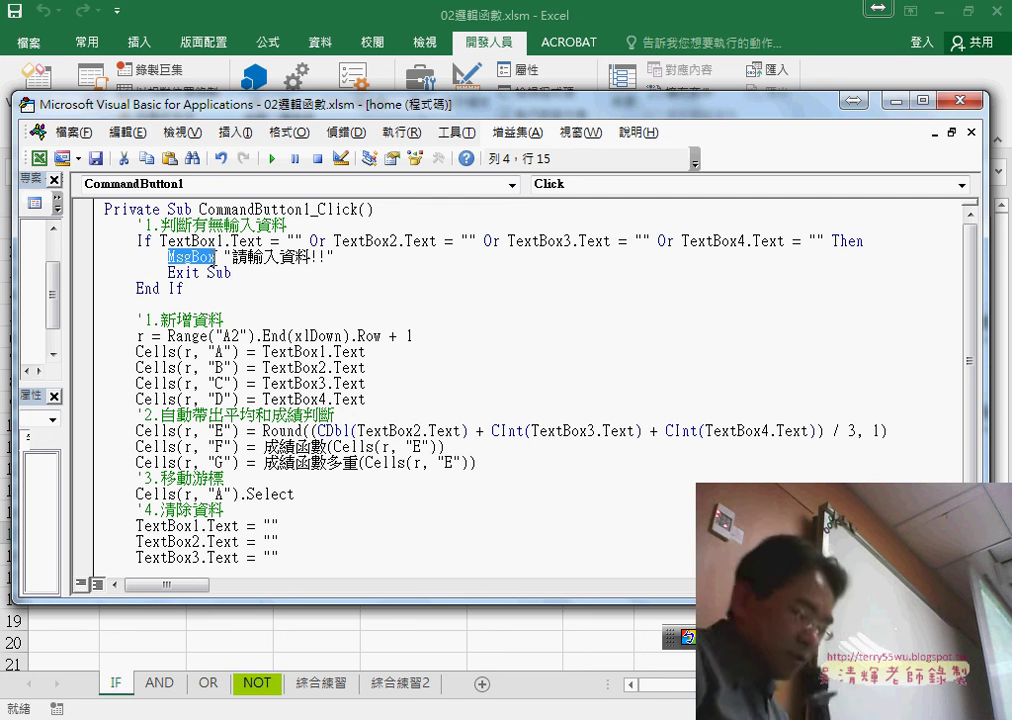
{"action": "left_click_drag", "start_coordinate": [213, 258], "coordinate": [222, 272]}
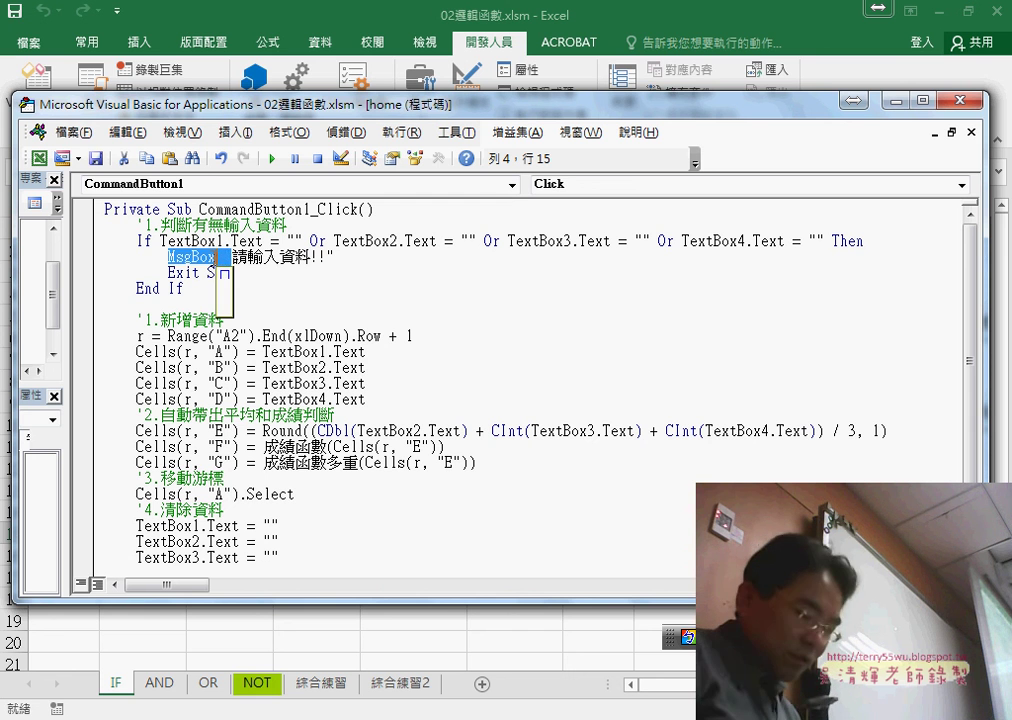
{"action": "type", "text": "ms"}
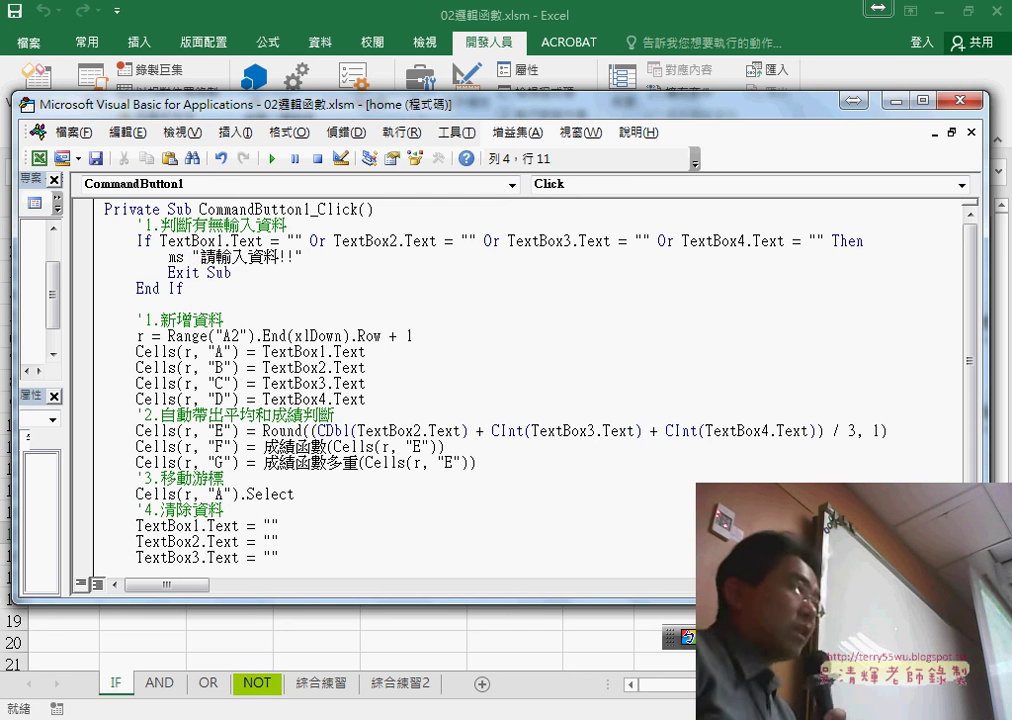
{"action": "type", "text": "gbo"}
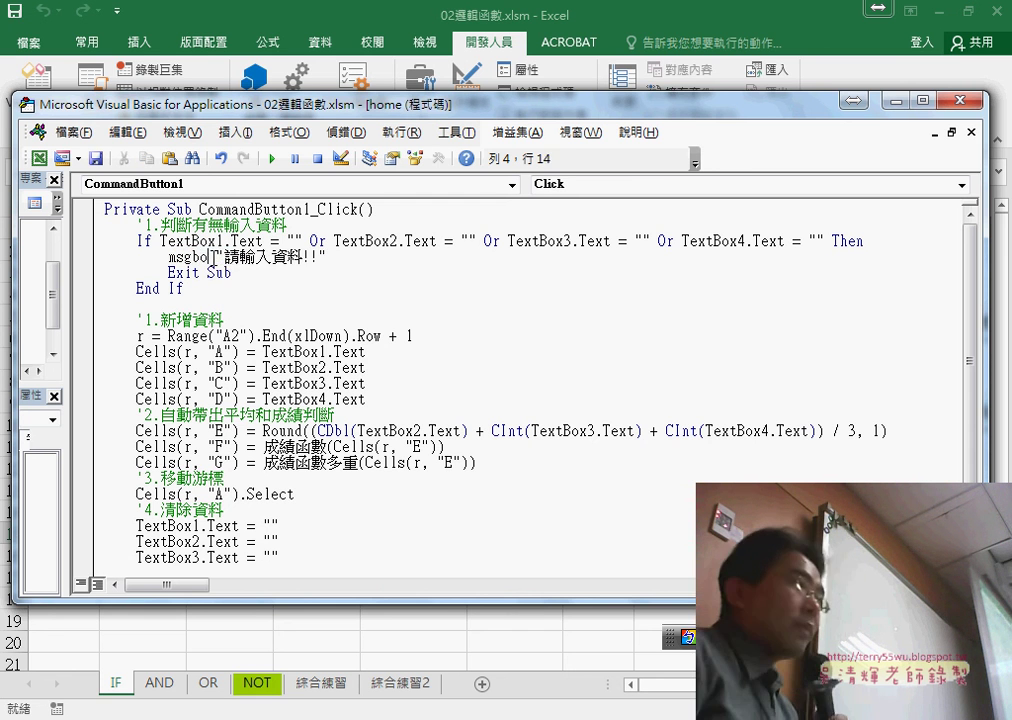
{"action": "type", "text": "x"}
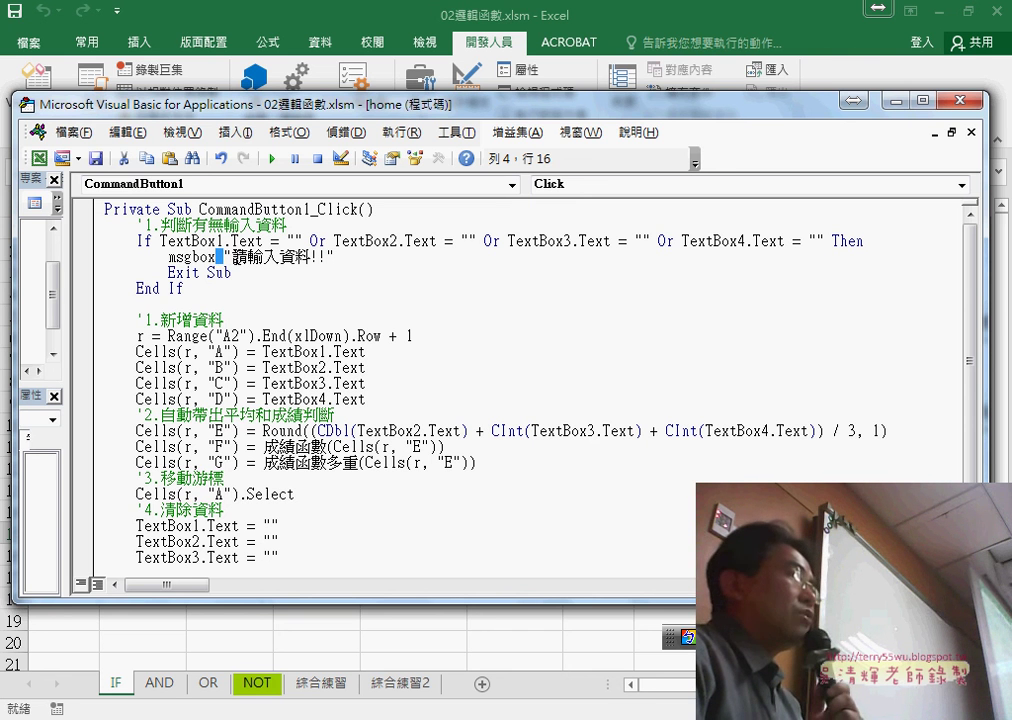
{"action": "type", "text": " \""}
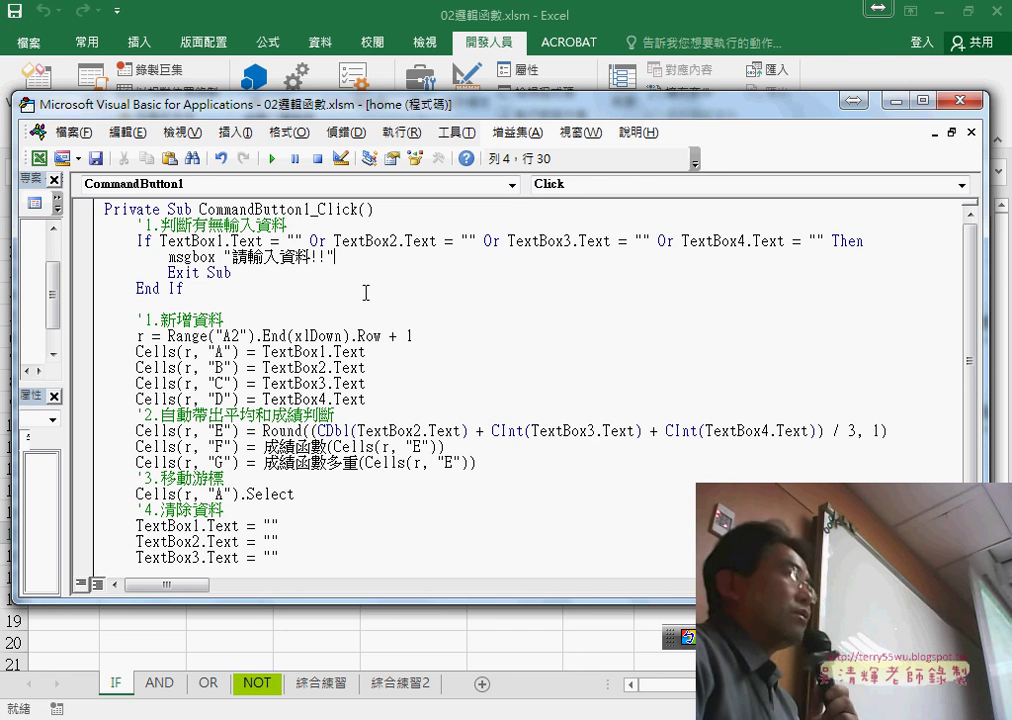
Show how Exit Sub leaves the procedure before reaching End If
{"action": "left_click_drag", "start_coordinate": [236, 272], "coordinate": [168, 279]}
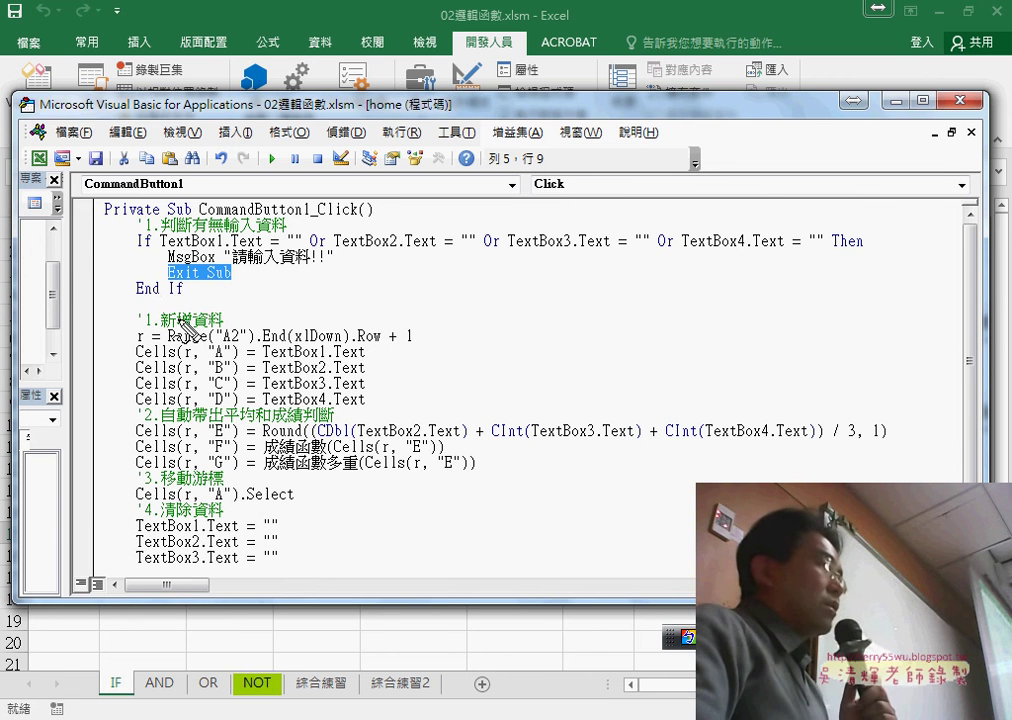
{"action": "mouse_move", "coordinate": [158, 272]}
{"action": "left_mouse_down"}
{"action": "mouse_move", "coordinate": [50, 322]}
{"action": "mouse_move", "coordinate": [85, 556]}
{"action": "left_mouse_up"}
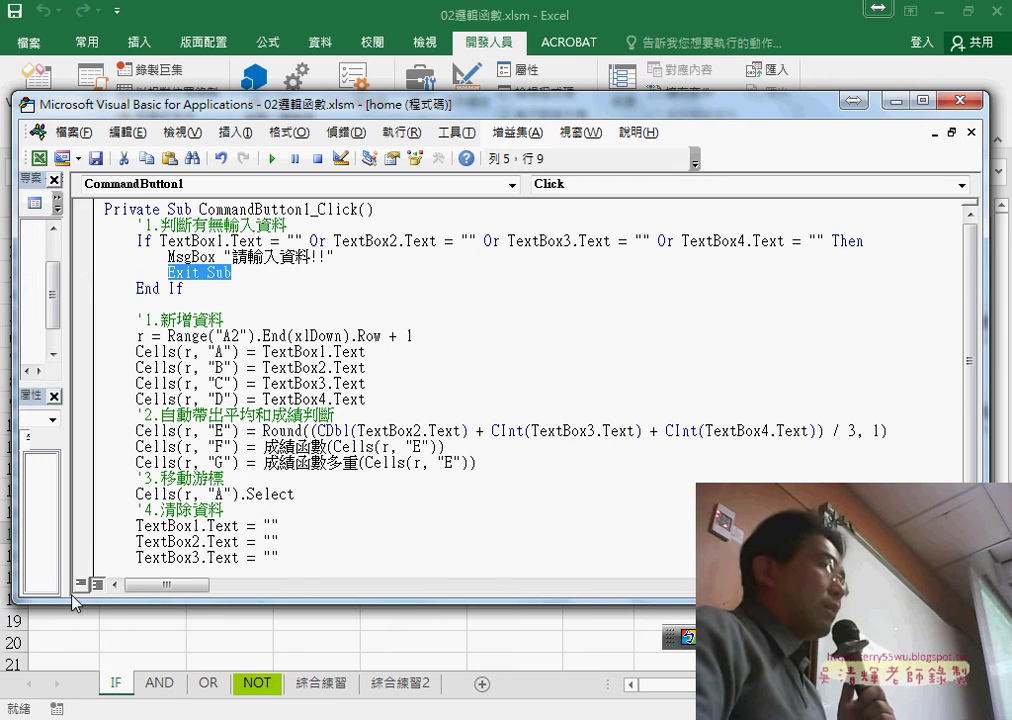
{"action": "left_click", "coordinate": [224, 493]}
{"action": "scroll", "coordinate": [222, 493], "scroll_direction": "down", "scroll_amount": 2}
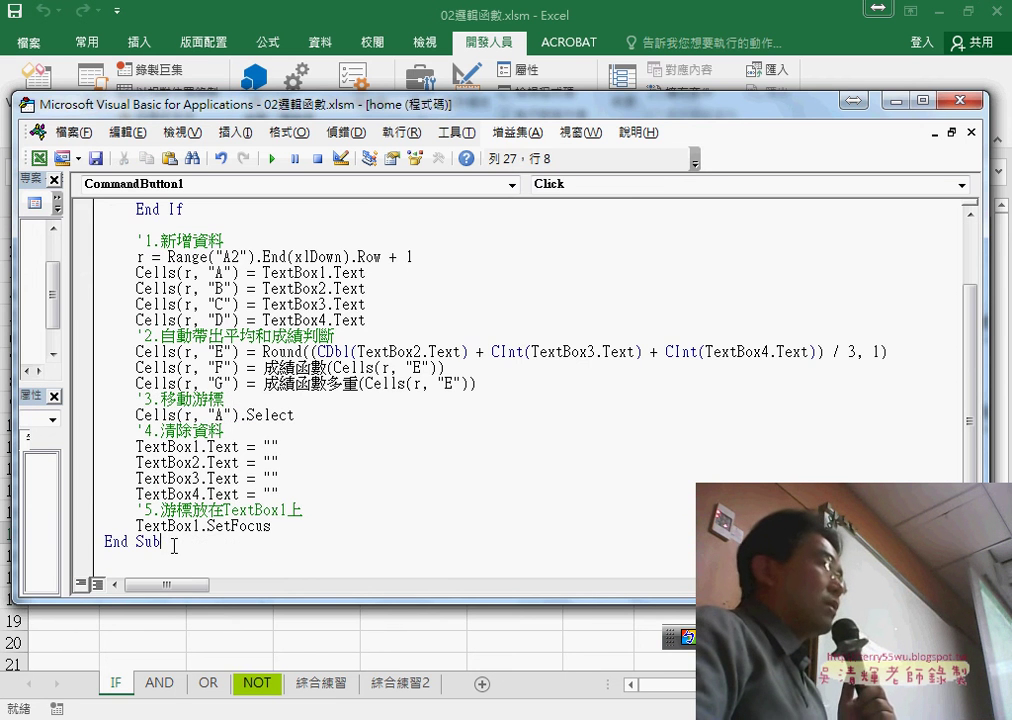
{"action": "key", "text": "shift+Home"}
{"action": "scroll", "coordinate": [122, 513], "scroll_direction": "up", "scroll_amount": 2}
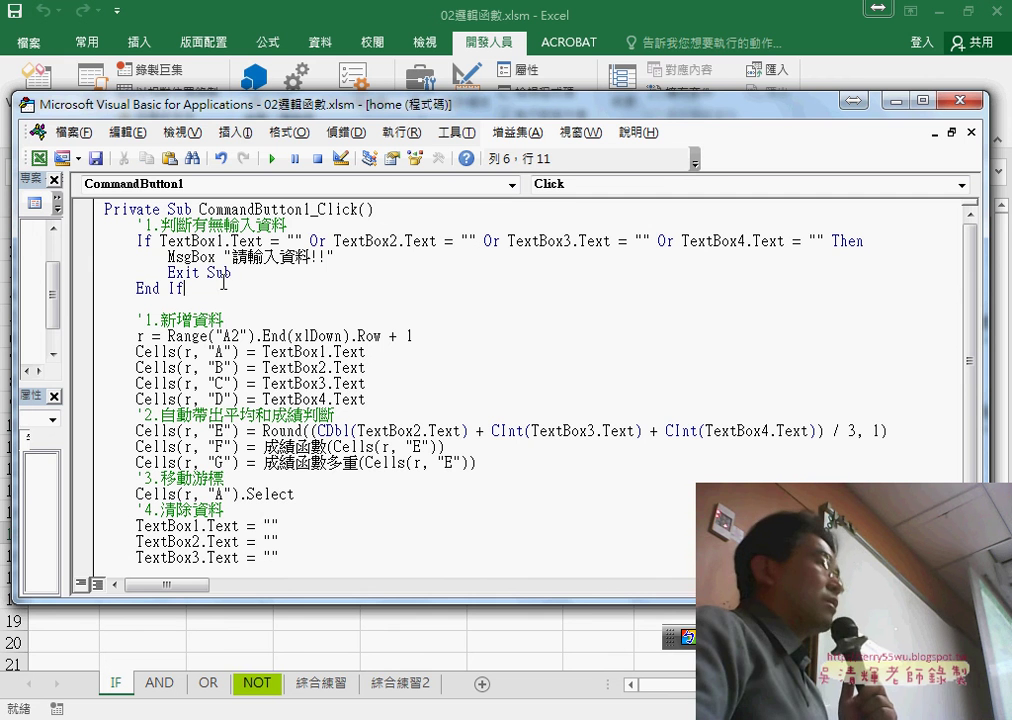
{"action": "mouse_move", "coordinate": [176, 272]}
{"action": "left_mouse_down"}
{"action": "mouse_move", "coordinate": [184, 288]}
{"action": "mouse_move", "coordinate": [78, 240]}
{"action": "left_mouse_up"}
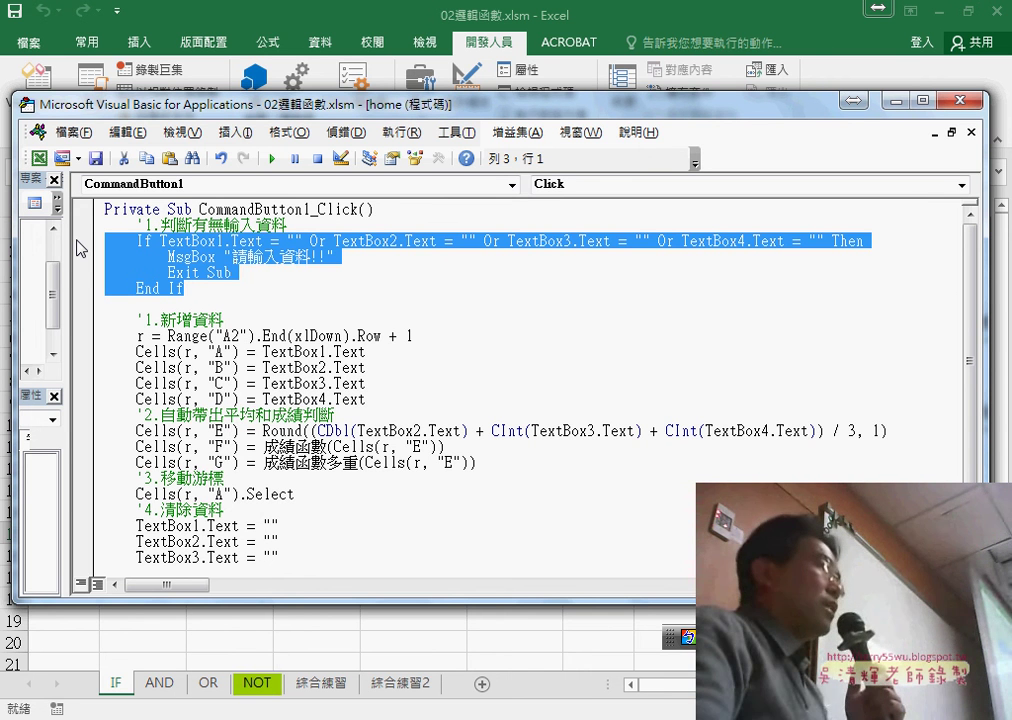
Trigger the 請輸入資料!! warning with an empty add, then close the form and open 新增's code
{"action": "left_click", "coordinate": [271, 158]}
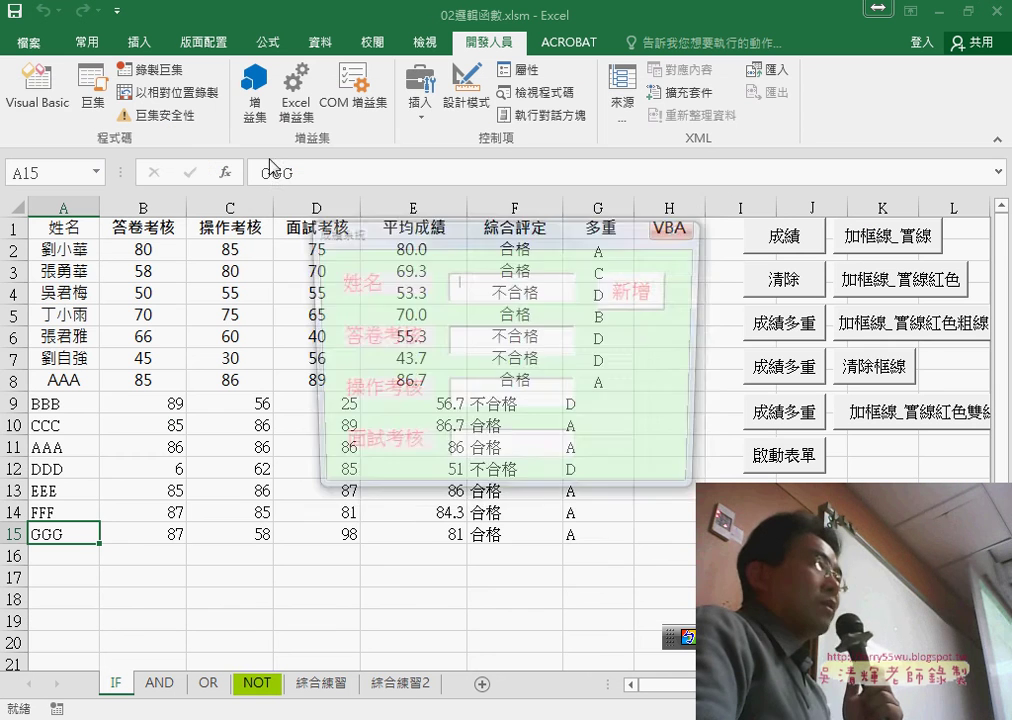
{"action": "left_click", "coordinate": [655, 297]}
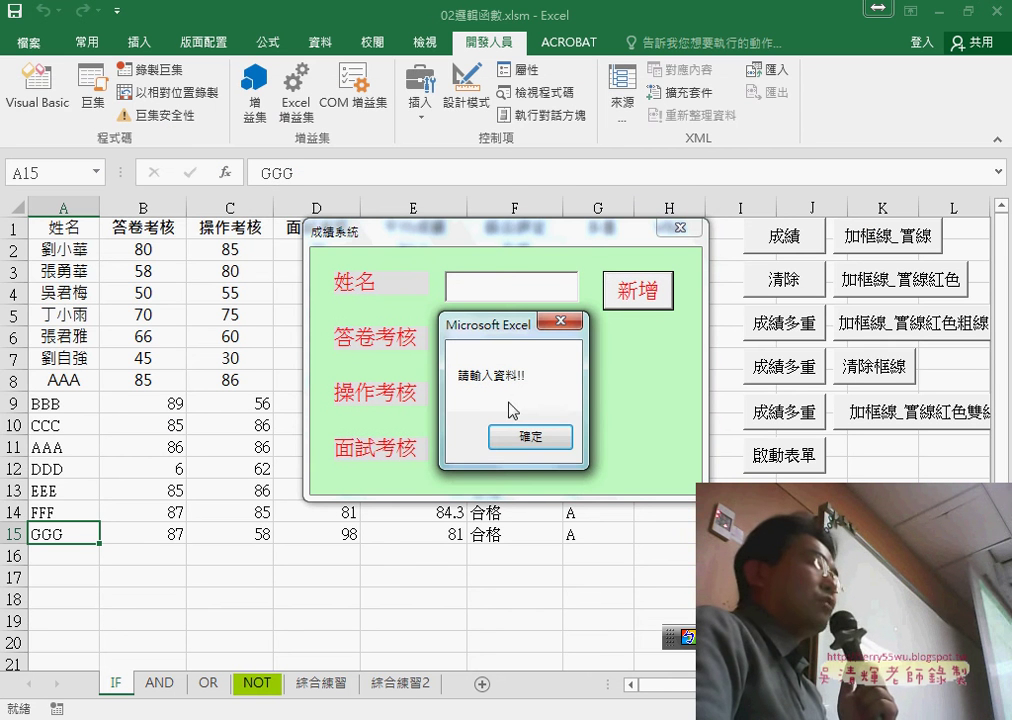
{"action": "left_click", "coordinate": [524, 443]}
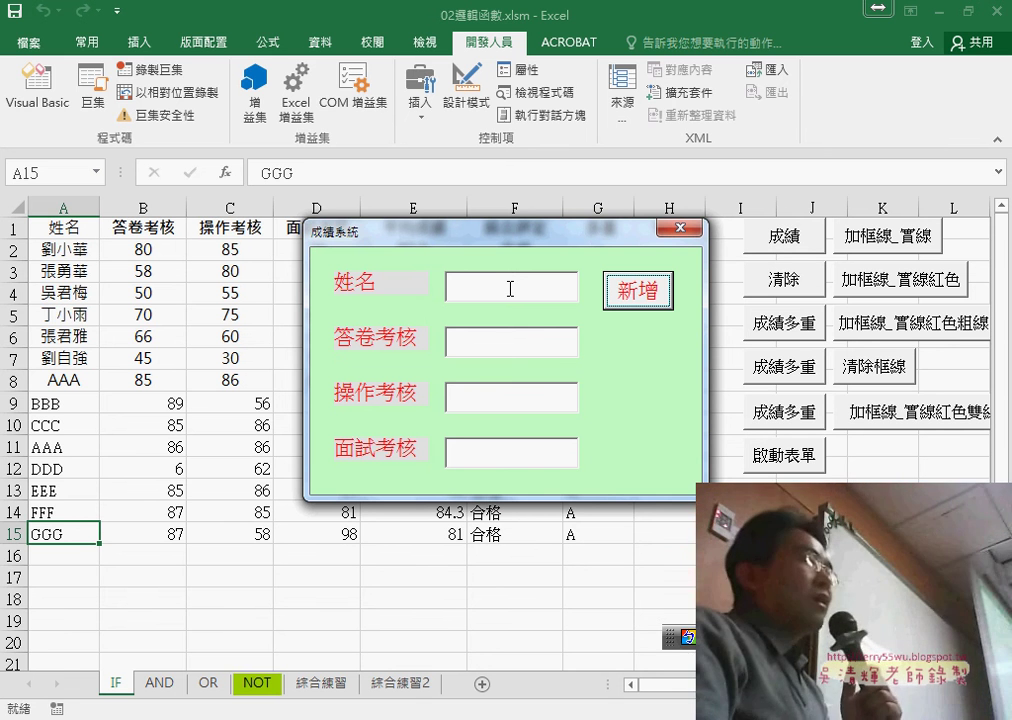
{"action": "key", "text": "alt+F4"}
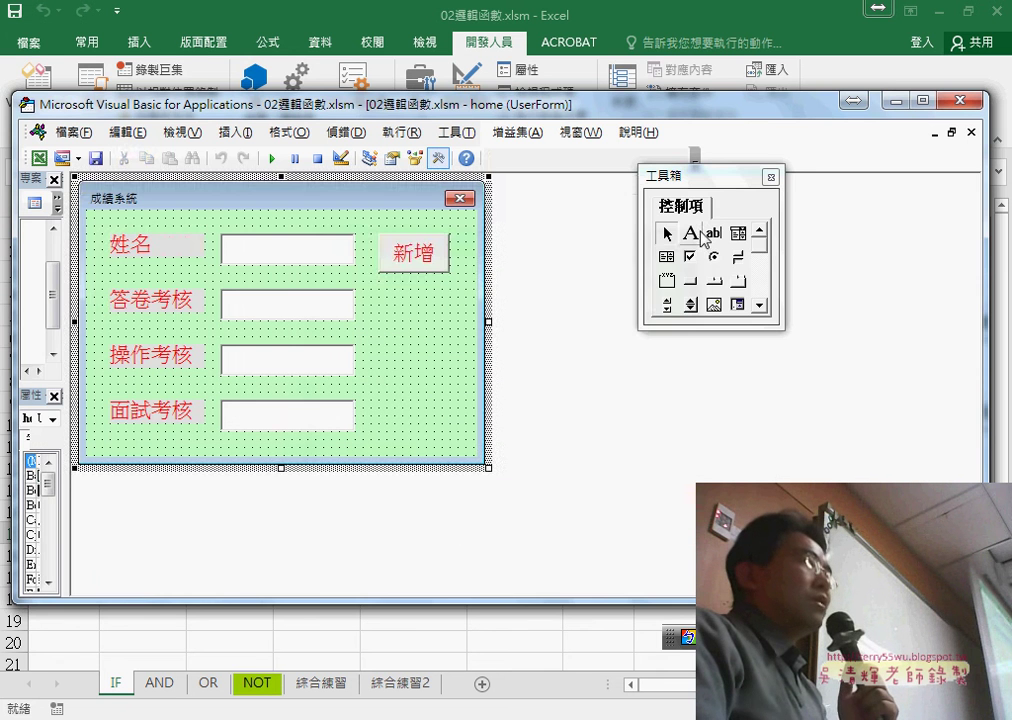
{"action": "double_click", "coordinate": [428, 262]}
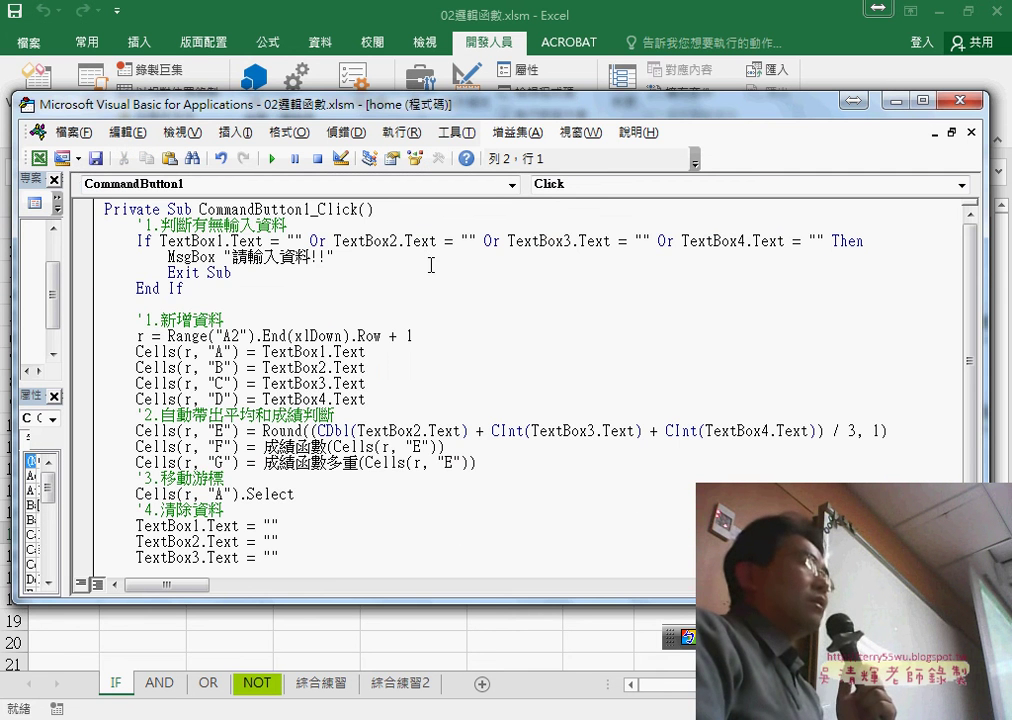
Append vbCritical as the icon style argument of the 請輸入資料!! MsgBox
{"action": "left_click", "coordinate": [370, 258]}
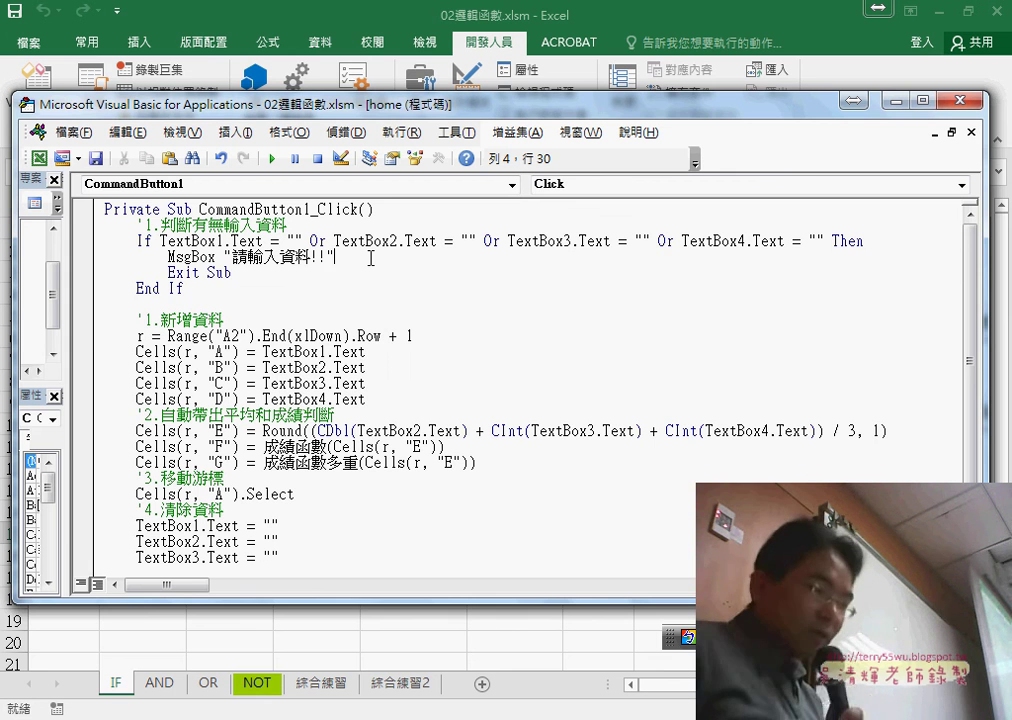
{"action": "type", "text": ","}
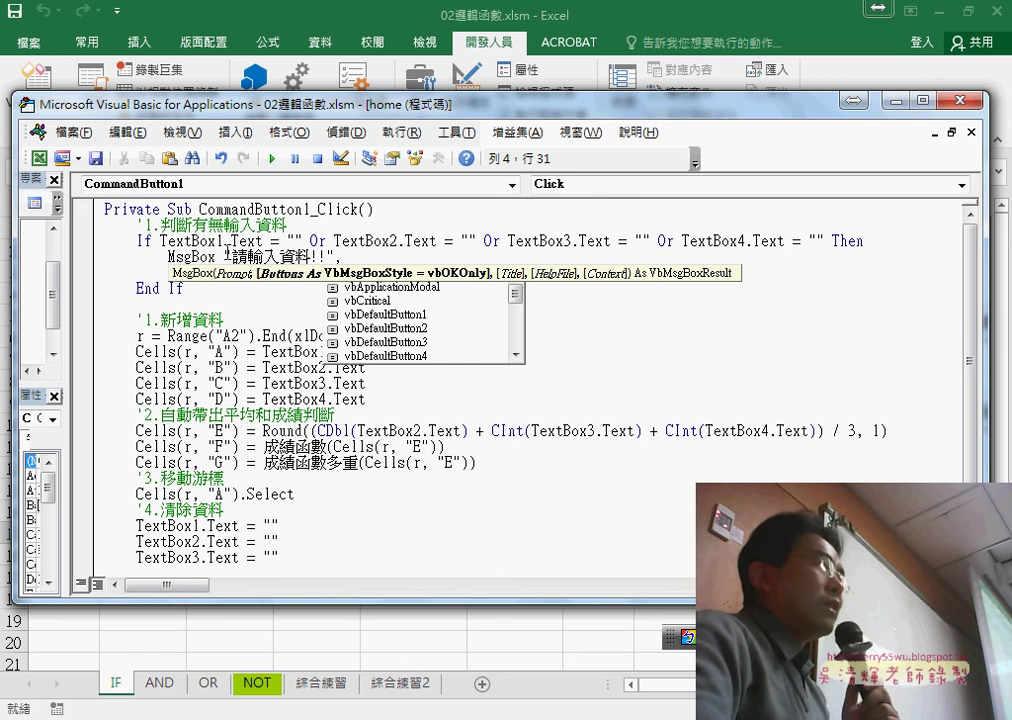
{"action": "left_click_drag", "start_coordinate": [224, 257], "coordinate": [335, 257]}
{"action": "left_click", "coordinate": [342, 257]}
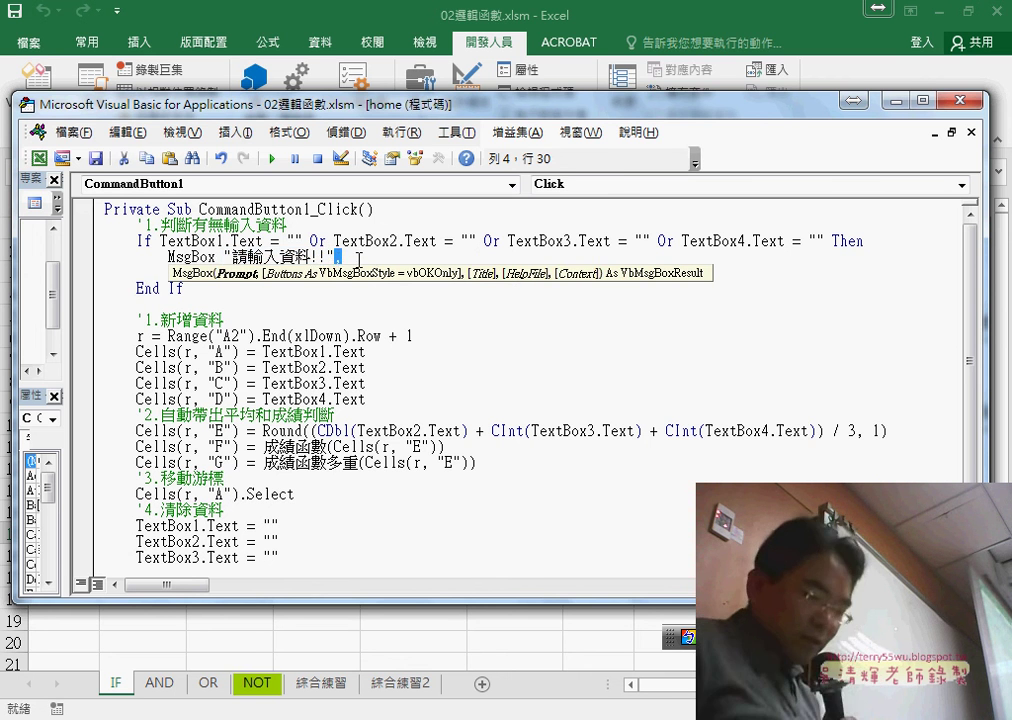
{"action": "type", "text": ","}
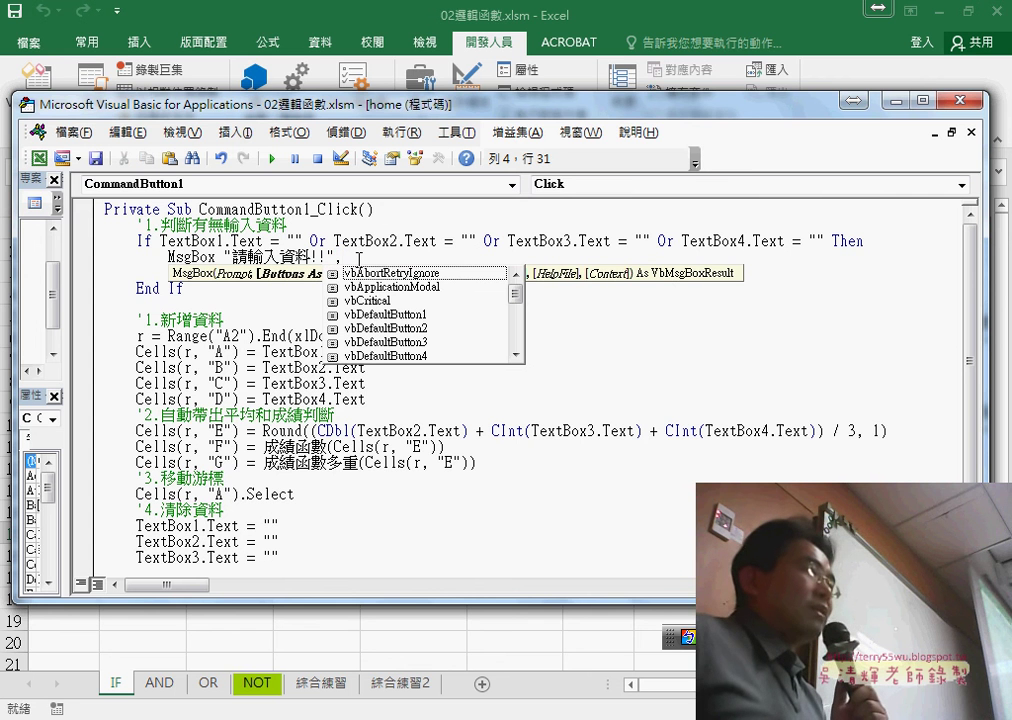
{"action": "key", "text": "Down"}
{"action": "key", "text": "Down"}
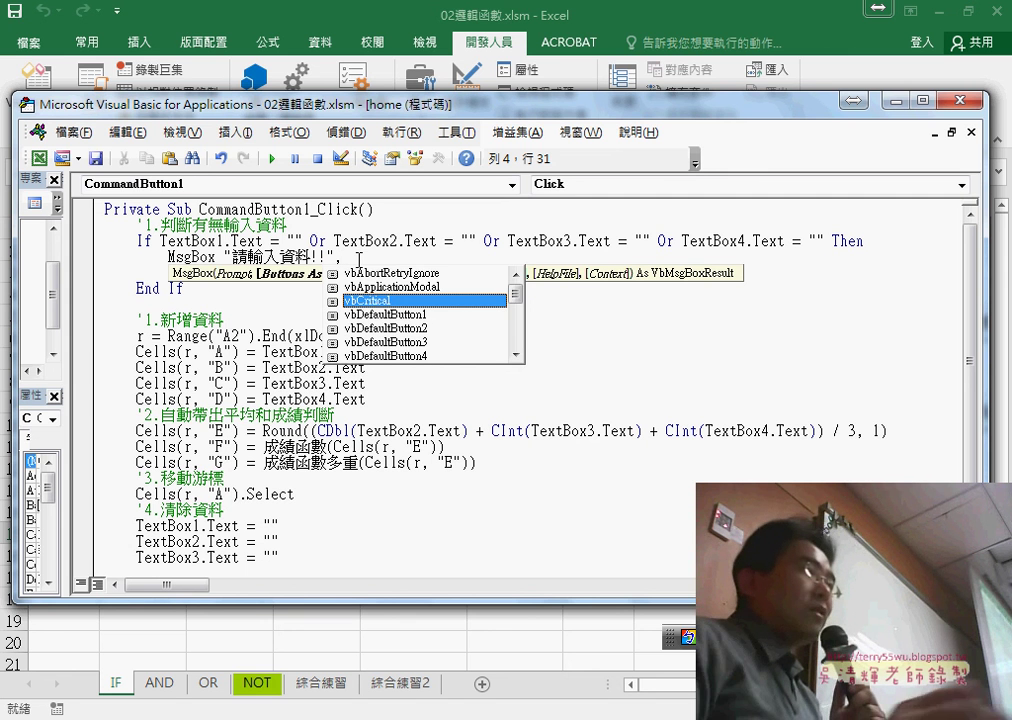
{"action": "key", "text": "space"}
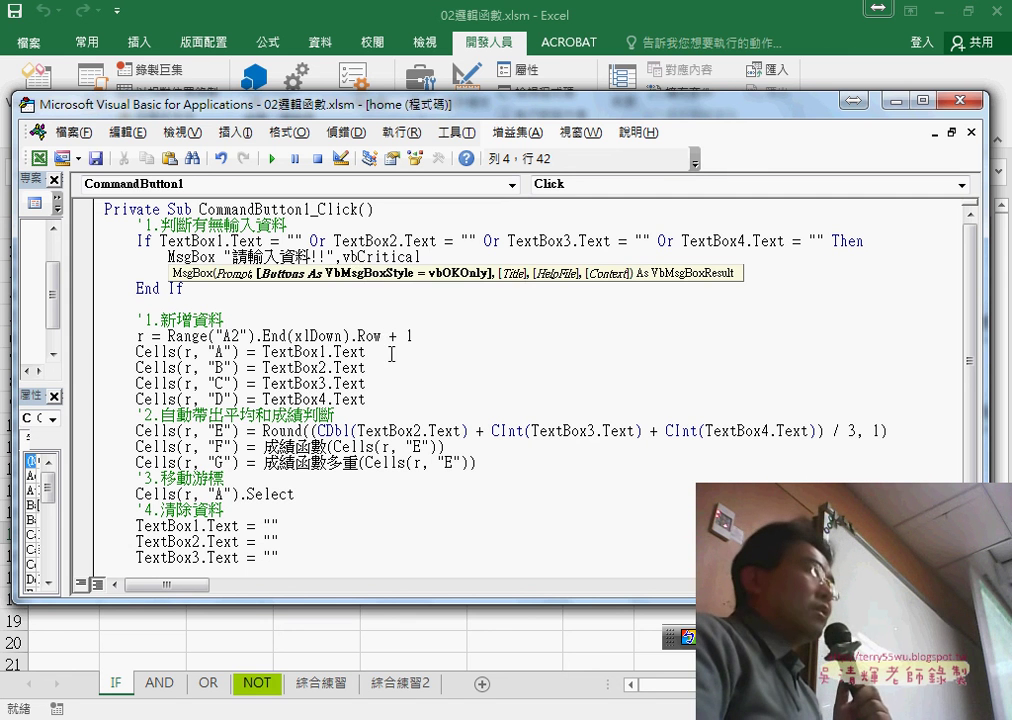
{"action": "left_click", "coordinate": [388, 351]}
{"action": "left_click_drag", "start_coordinate": [350, 257], "coordinate": [428, 257]}
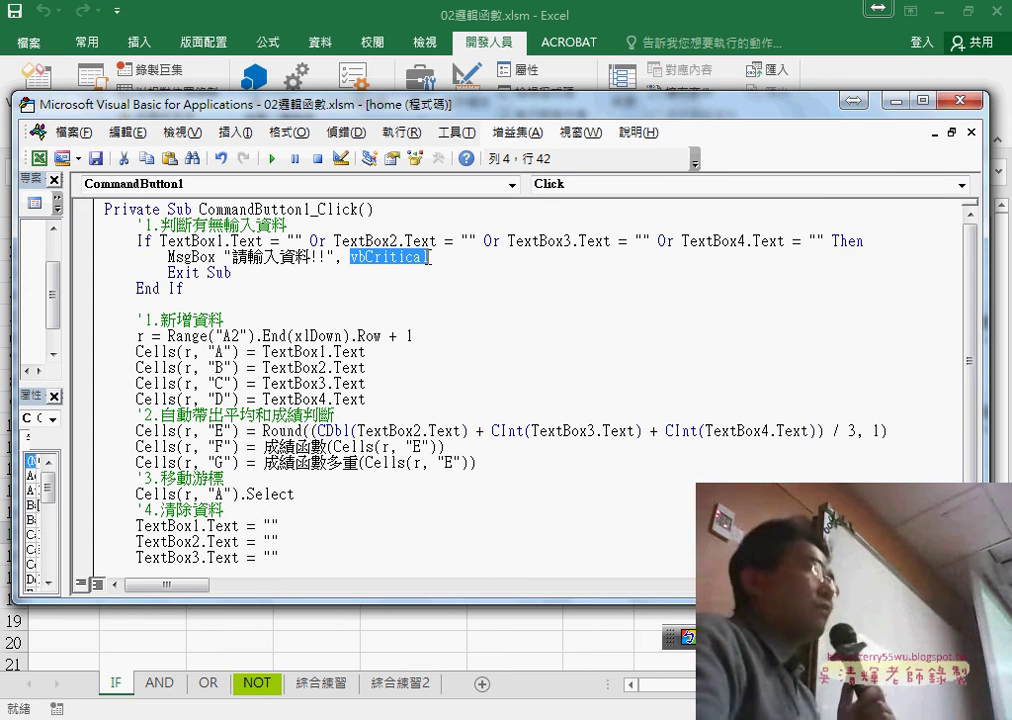
Run the form, press 新增 with empty fields to see the critical-icon warning, then close it
{"action": "key", "text": "F5"}
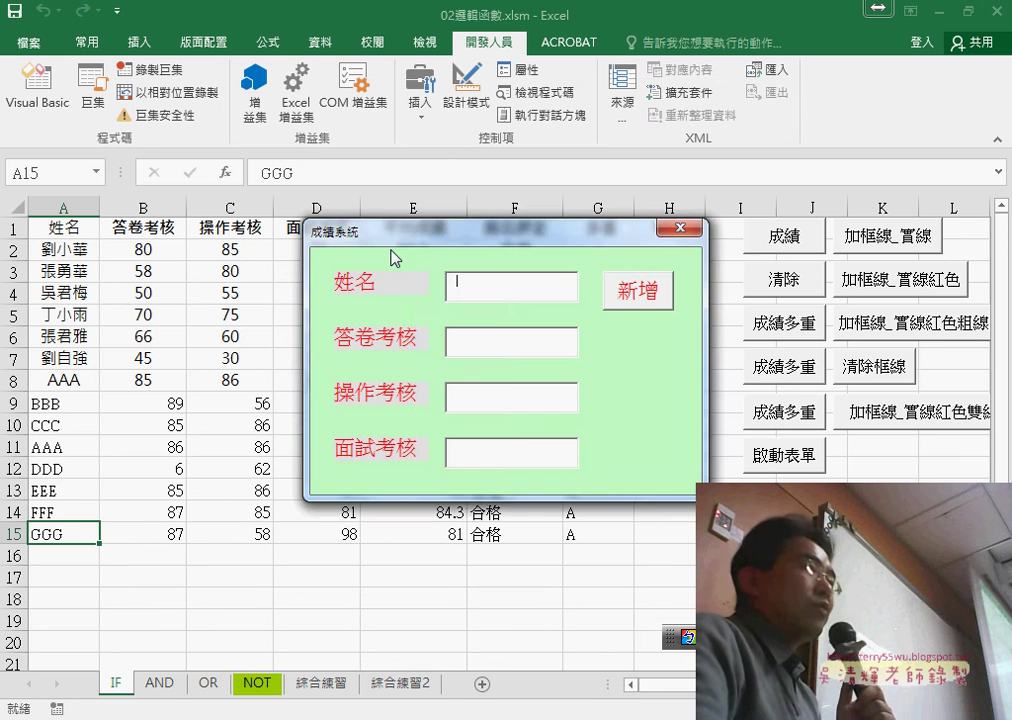
{"action": "left_click", "coordinate": [648, 300]}
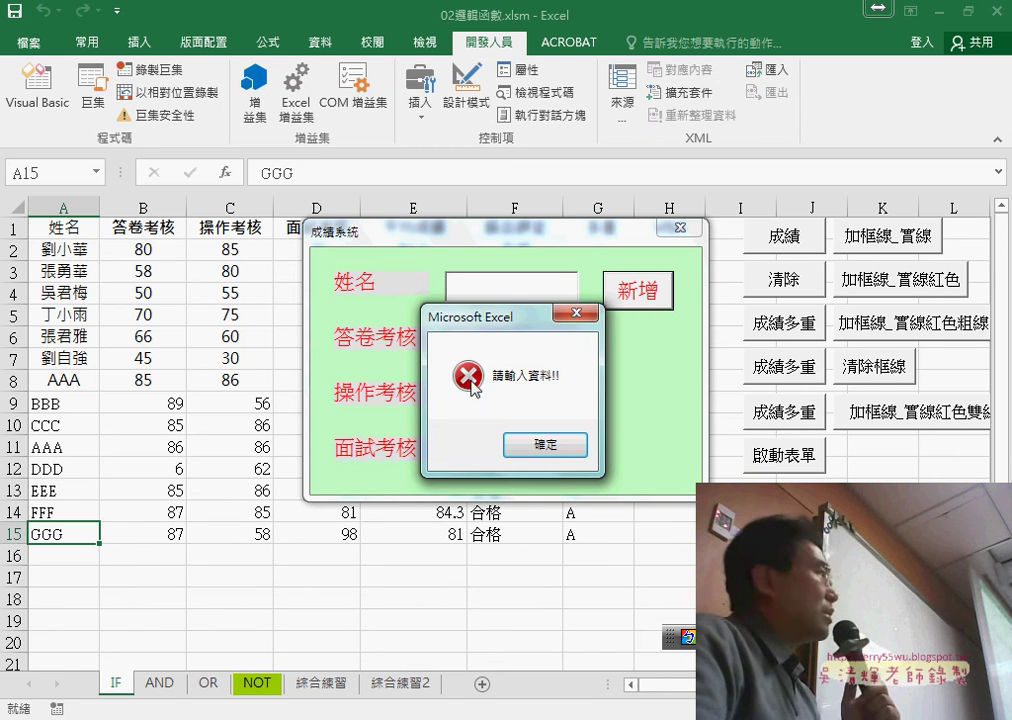
{"action": "left_click", "coordinate": [577, 314]}
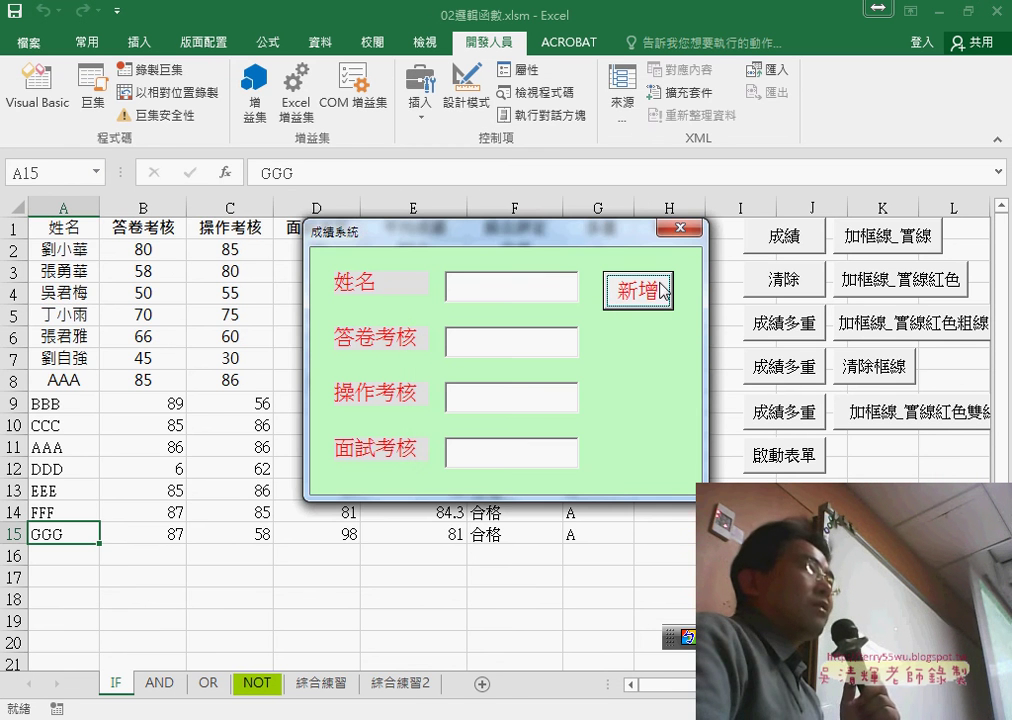
{"action": "left_click", "coordinate": [680, 228]}
{"action": "left_click", "coordinate": [410, 255]}
Replace vbCritical with vbInformation in the Add button's empty-field MsgBox call
{"action": "double_click", "coordinate": [410, 255]}
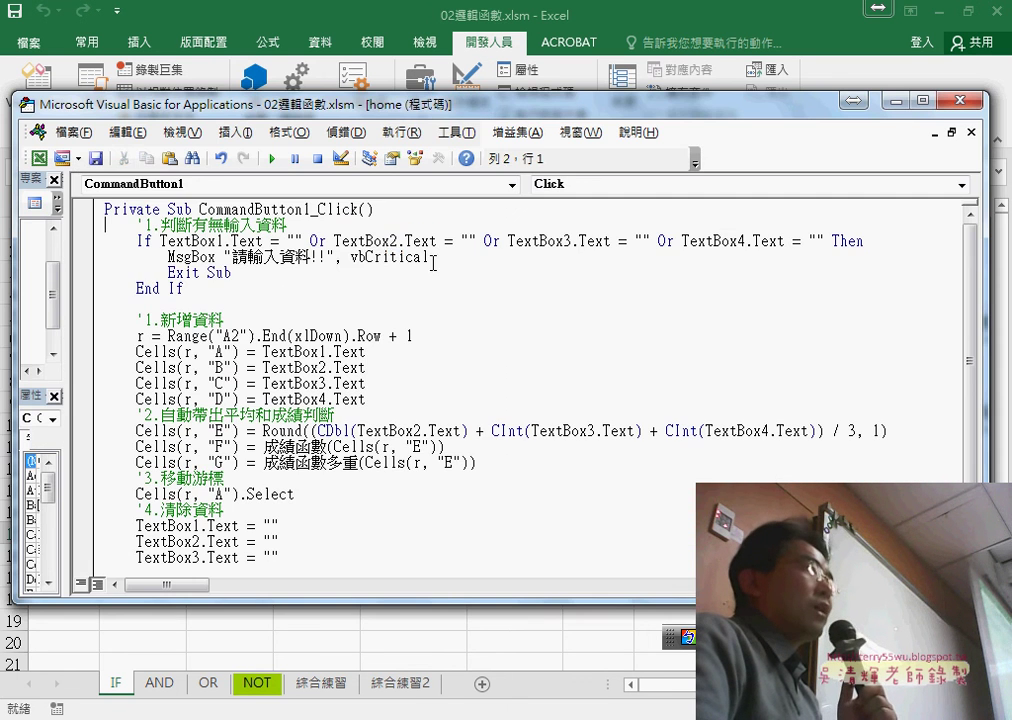
{"action": "left_click_drag", "start_coordinate": [439, 257], "coordinate": [352, 258]}
{"action": "left_click_drag", "start_coordinate": [430, 257], "coordinate": [337, 258]}
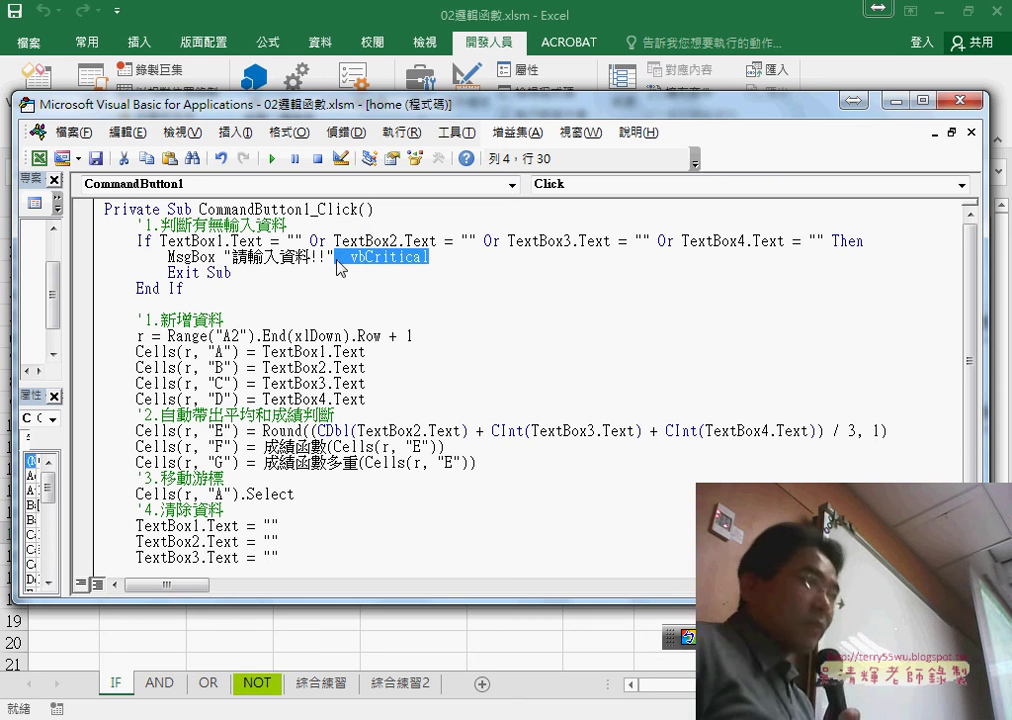
{"action": "type", "text": ","}
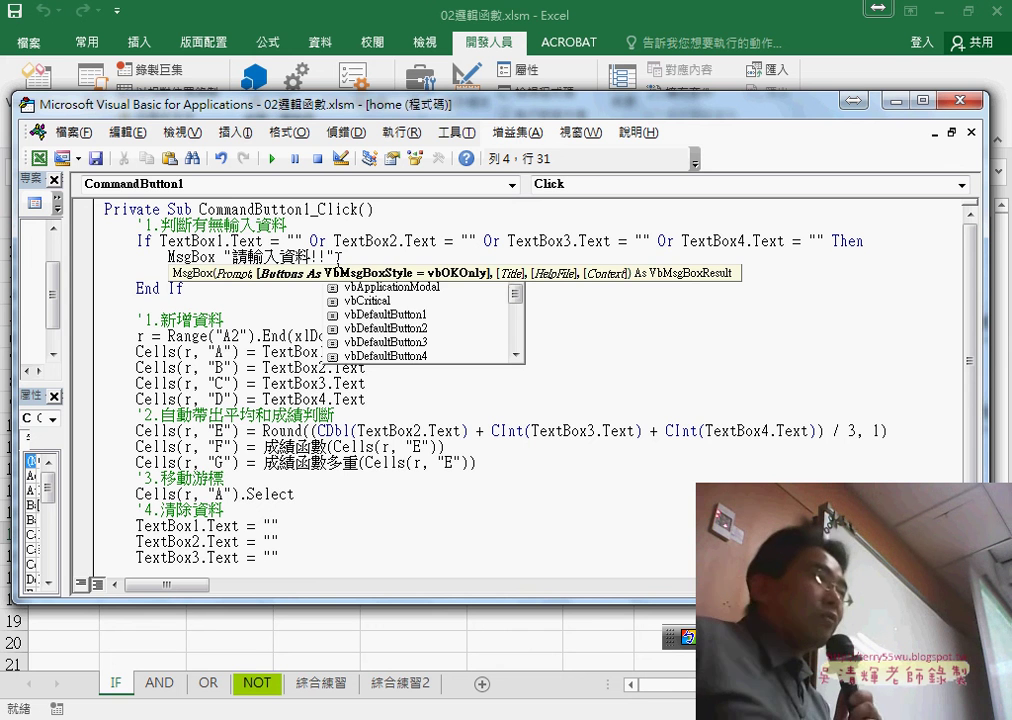
{"action": "key", "text": "Down"}
{"action": "key", "text": "Down"}
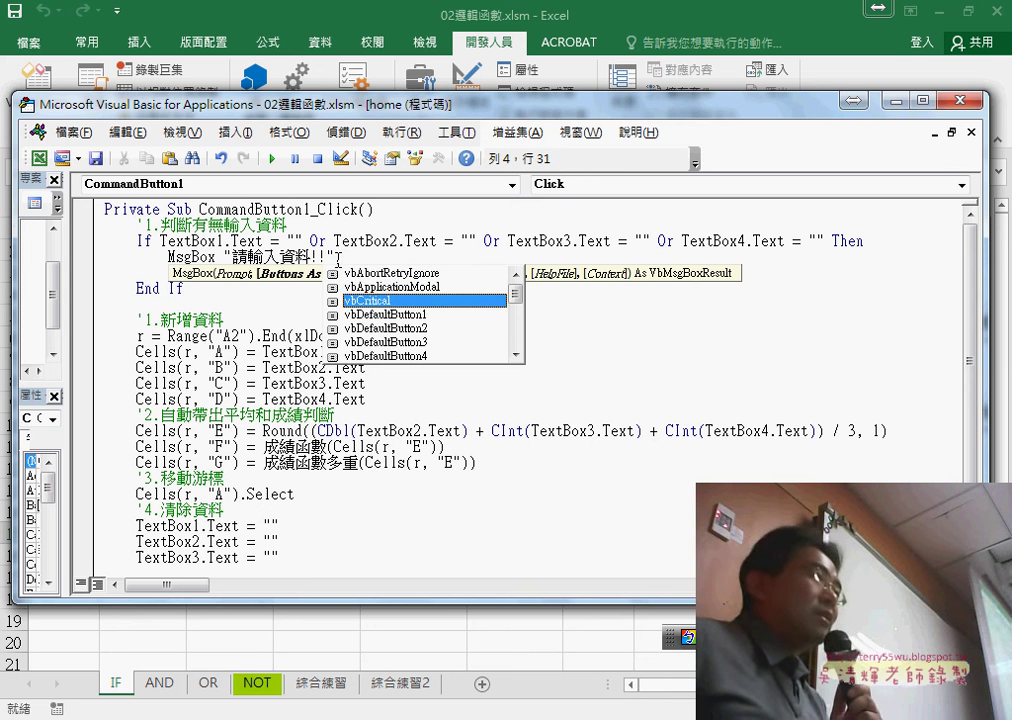
{"action": "key", "text": "Down"}
{"action": "key", "text": "Down"}
{"action": "key", "text": "Down"}
{"action": "key", "text": "Down"}
{"action": "key", "text": "Down"}
{"action": "key", "text": "Down"}
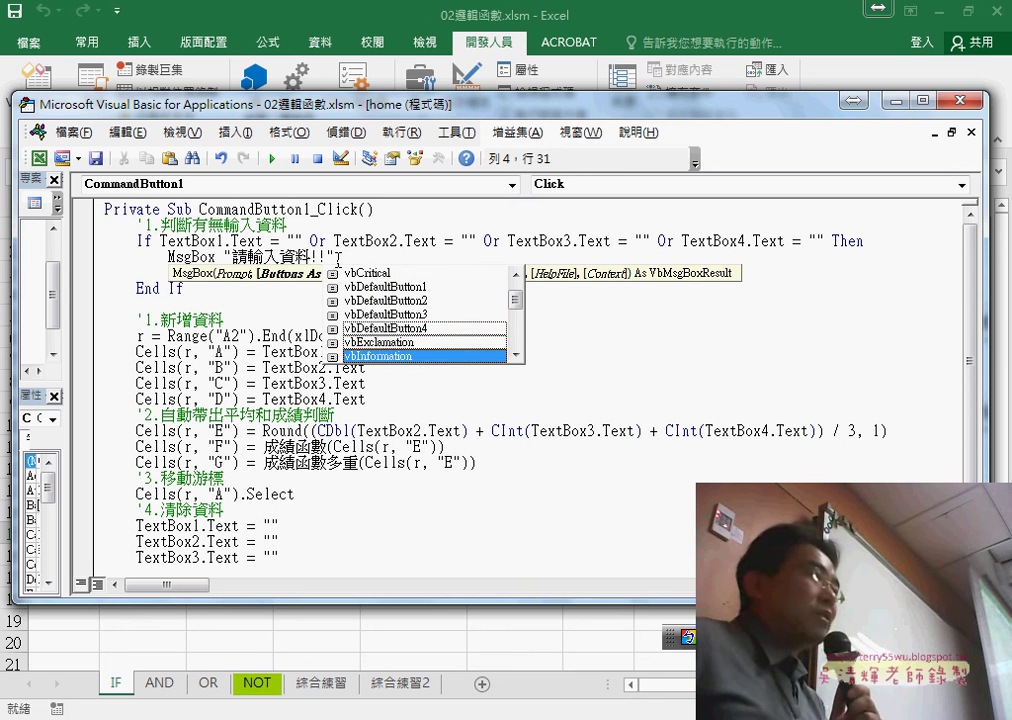
{"action": "key", "text": "Down"}
{"action": "key", "text": "Up"}
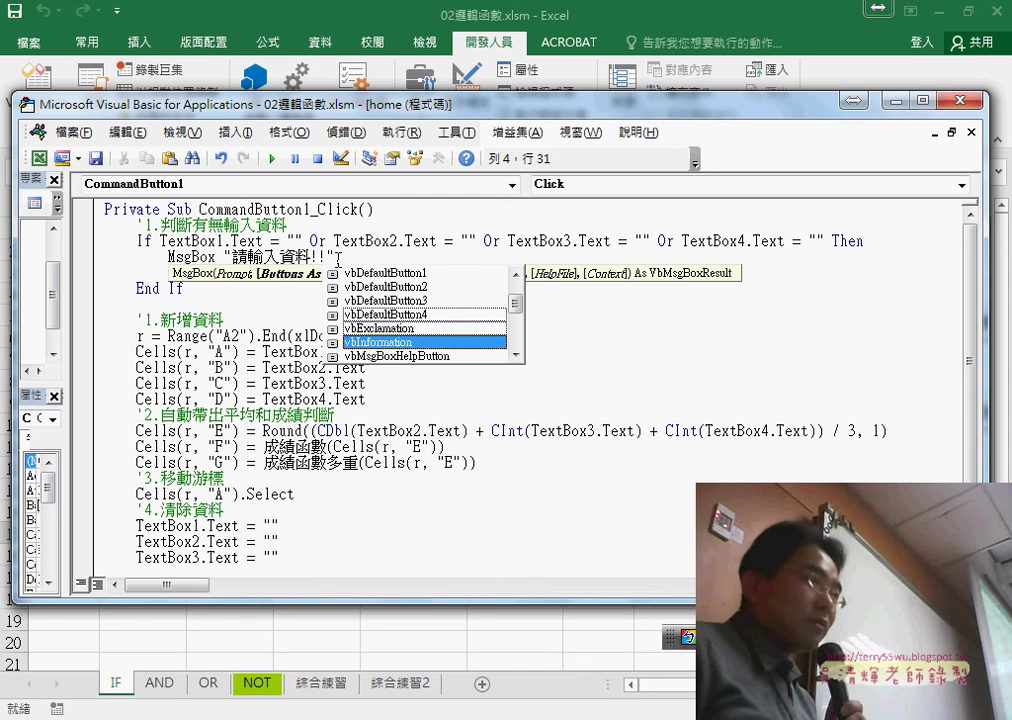
{"action": "key", "text": "Tab"}
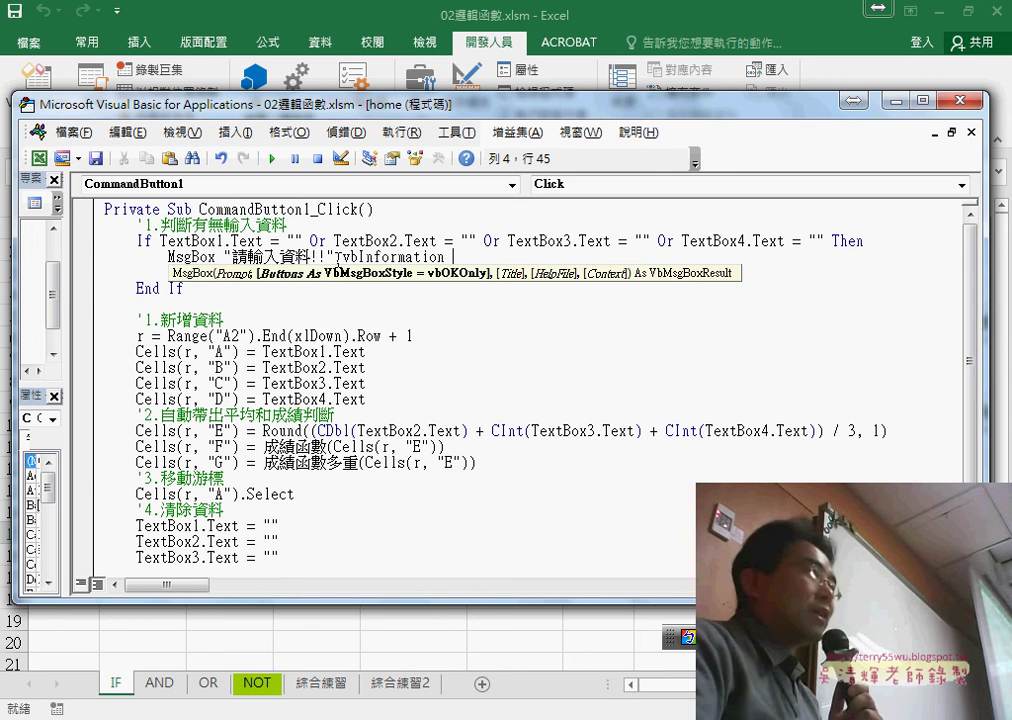
Run the form, test 新增 twice with empty fields to see the information-icon warning, then close it
{"action": "left_click", "coordinate": [271, 158]}
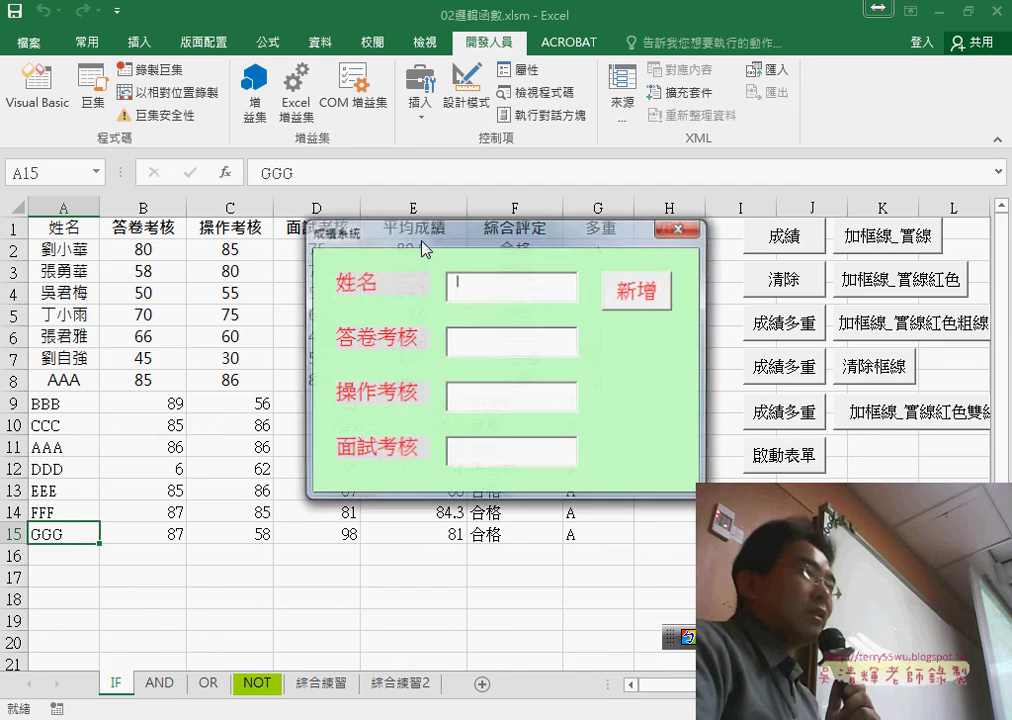
{"action": "left_click", "coordinate": [636, 292]}
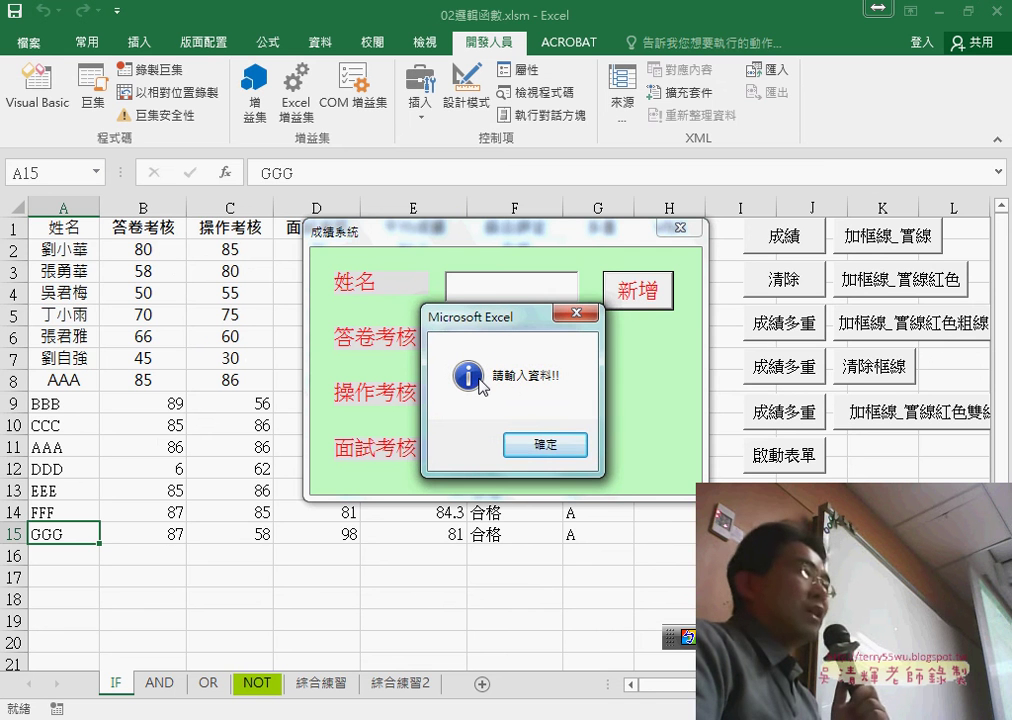
{"action": "left_click", "coordinate": [576, 314]}
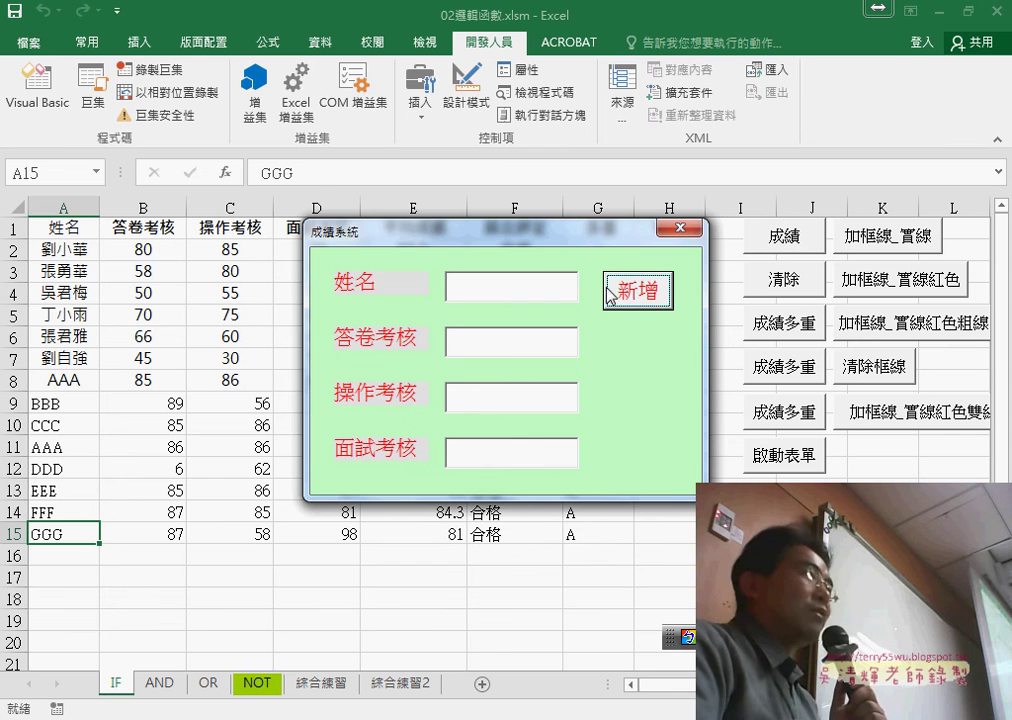
{"action": "left_click", "coordinate": [609, 292]}
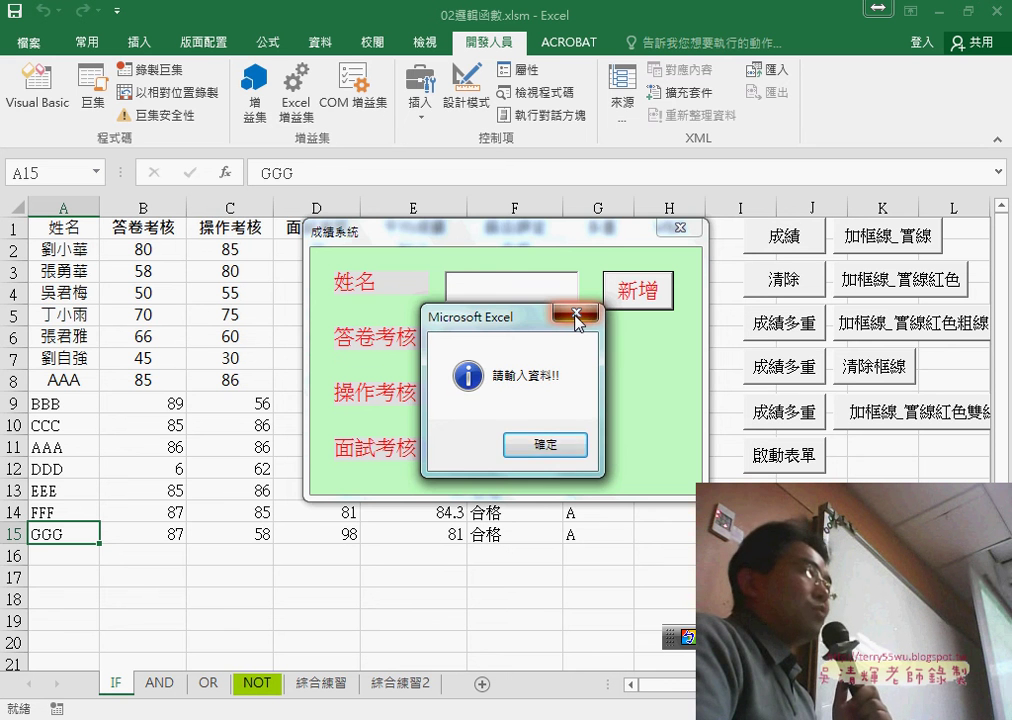
{"action": "left_click", "coordinate": [576, 315]}
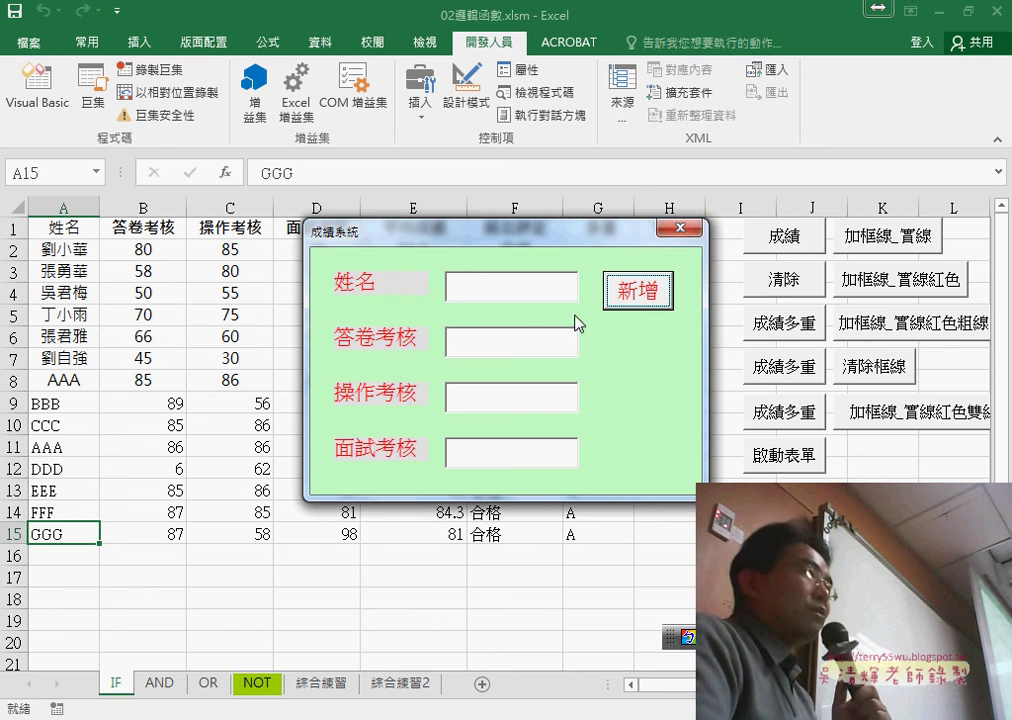
{"action": "left_click", "coordinate": [681, 228]}
Change the MsgBox icon from vbInformation back to vbCritical, then select the If…End If validation block
{"action": "double_click", "coordinate": [426, 261]}
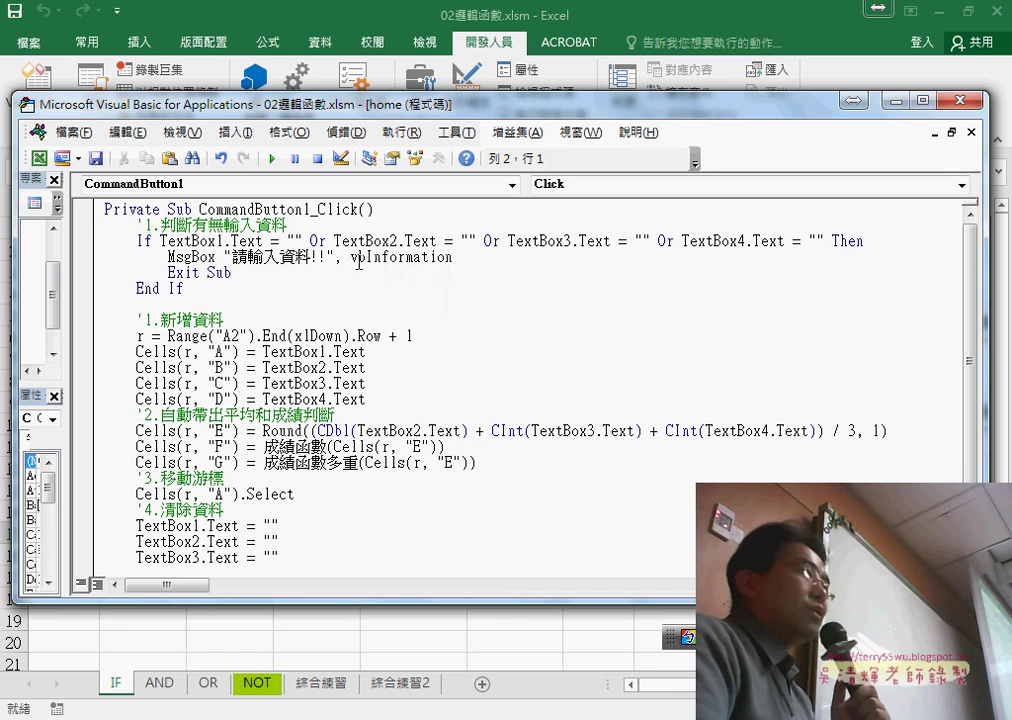
{"action": "left_click_drag", "start_coordinate": [366, 257], "coordinate": [456, 257]}
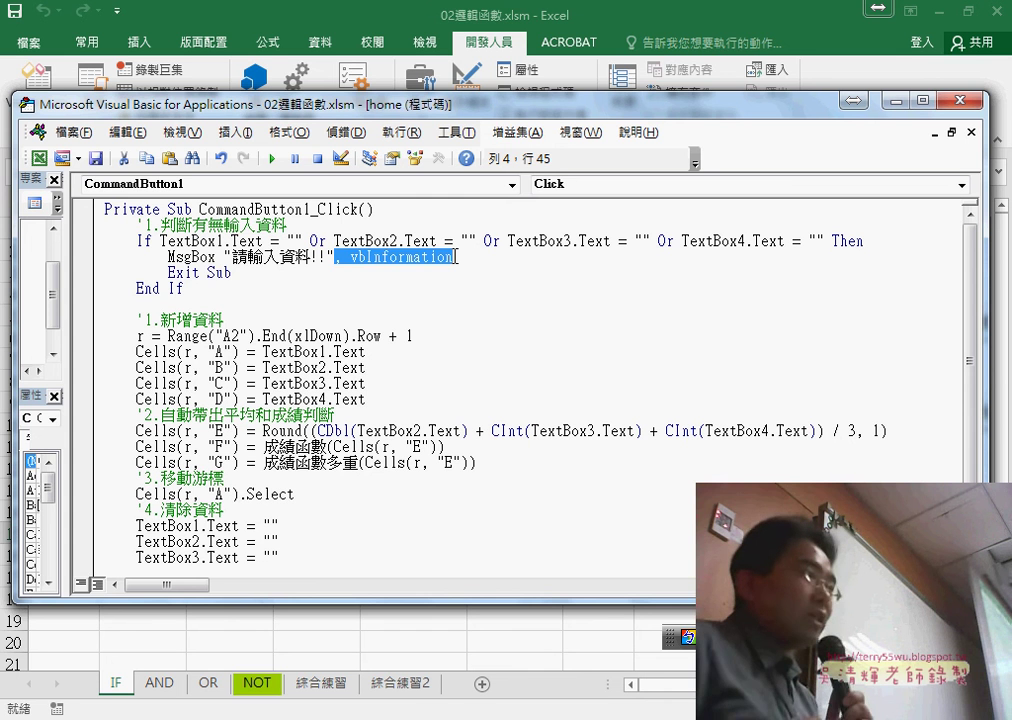
{"action": "type", "text": ","}
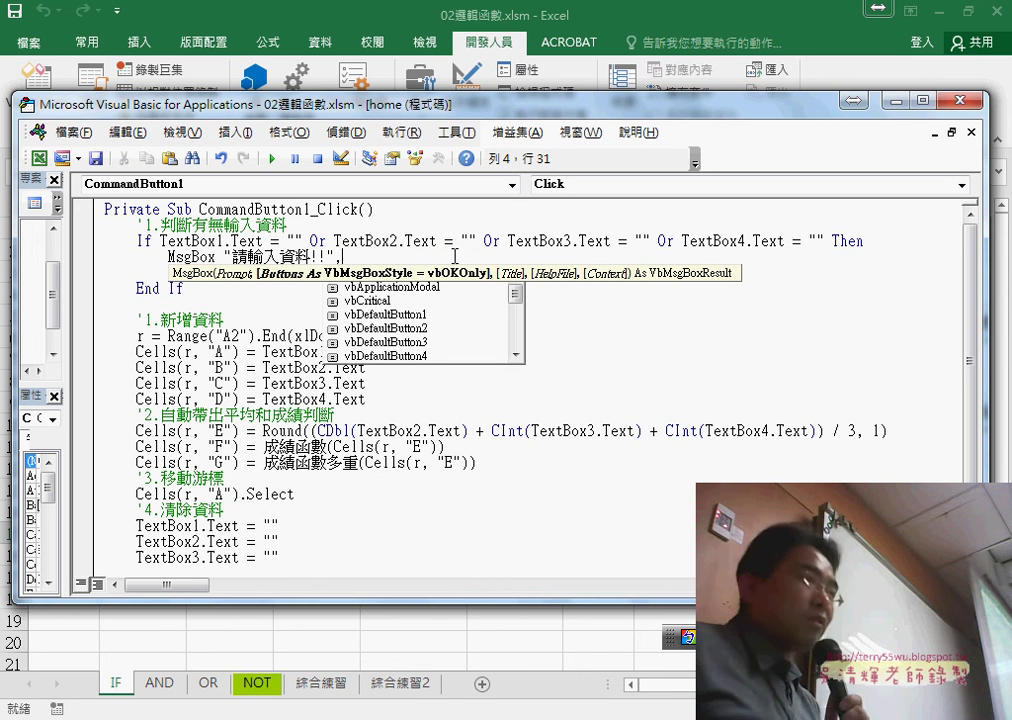
{"action": "key", "text": "Down"}
{"action": "key", "text": "Down"}
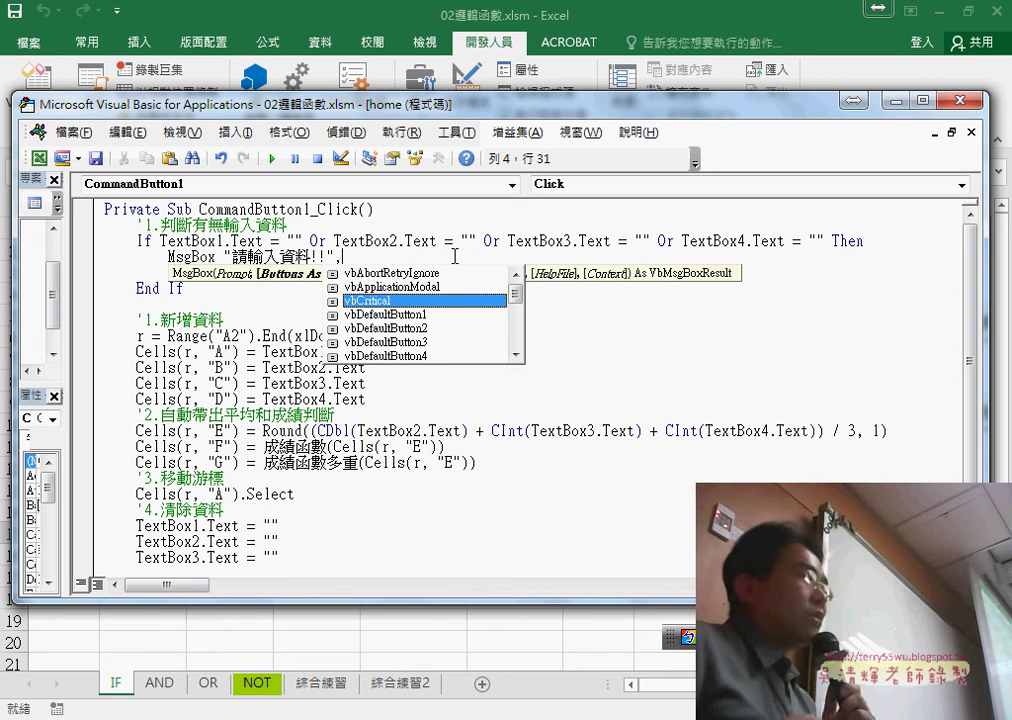
{"action": "key", "text": "space"}
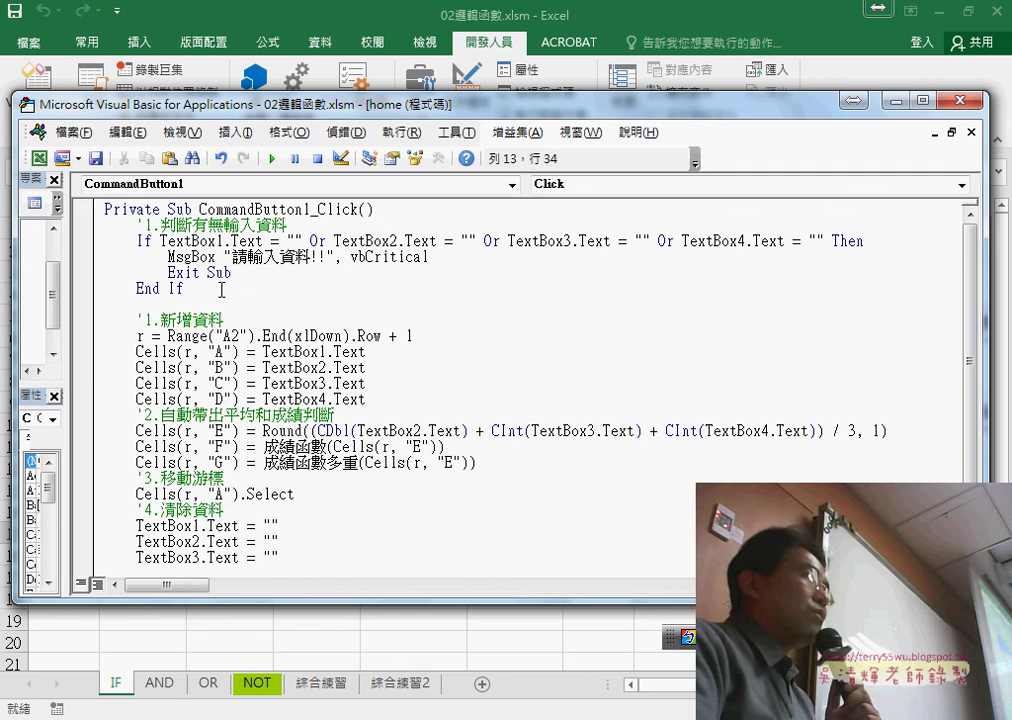
{"action": "left_click_drag", "start_coordinate": [222, 290], "coordinate": [92, 222]}
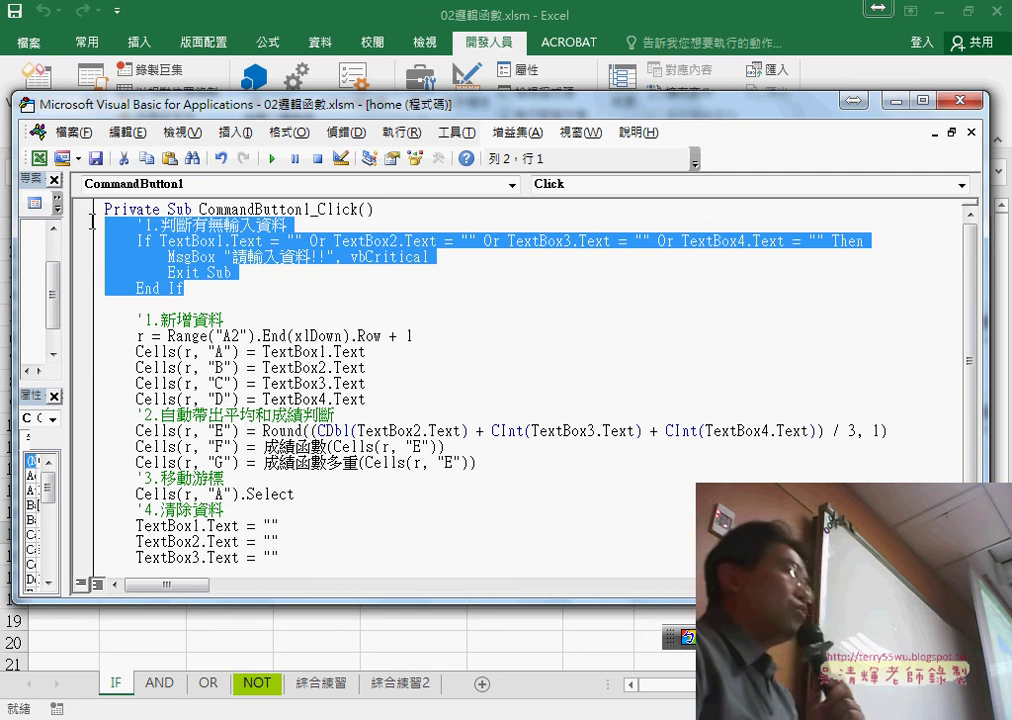